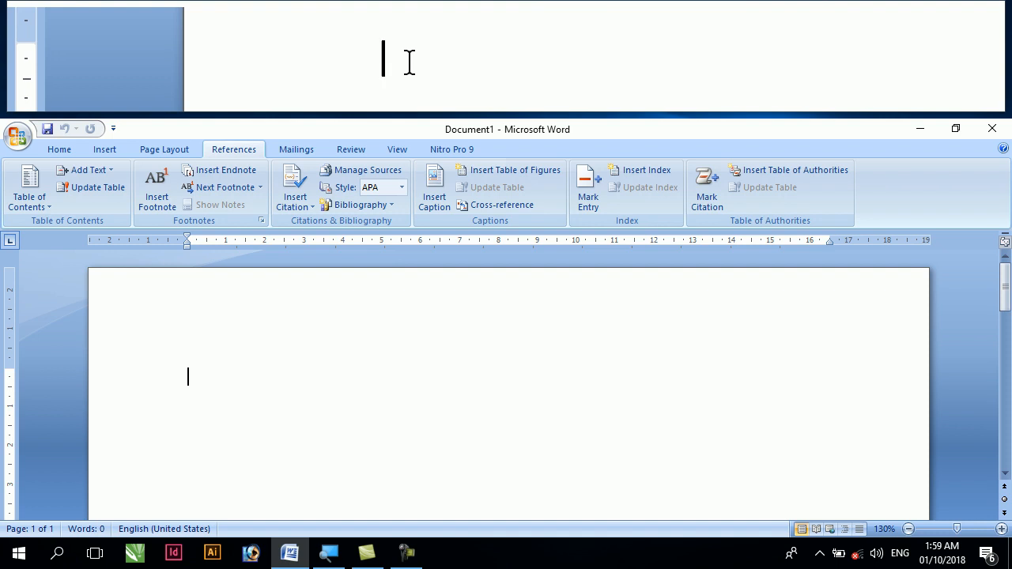
# Generate filler text in the blank document with the formula =rand(100,10)
pyautogui.write('=ra')
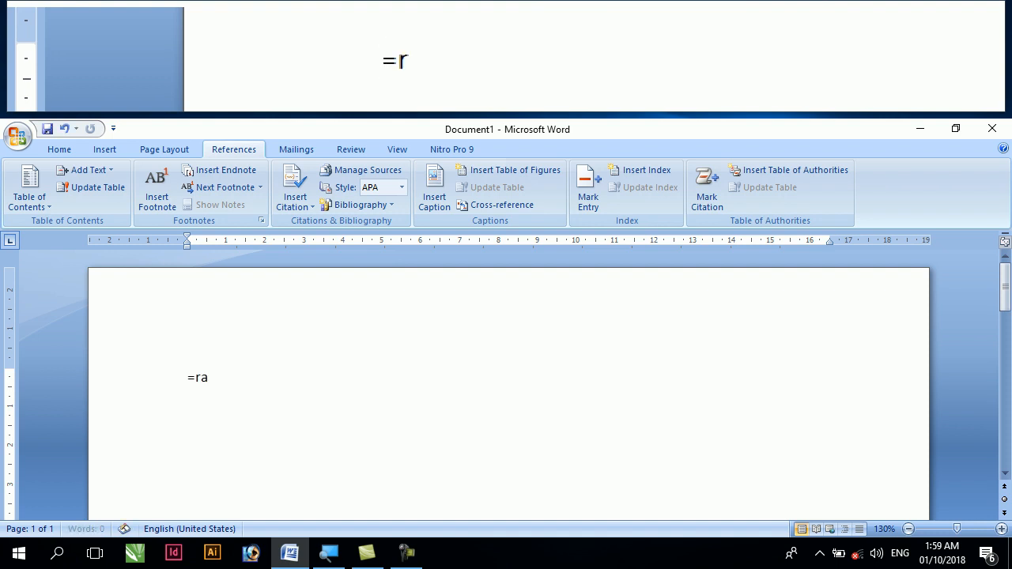
pyautogui.write('nd)')
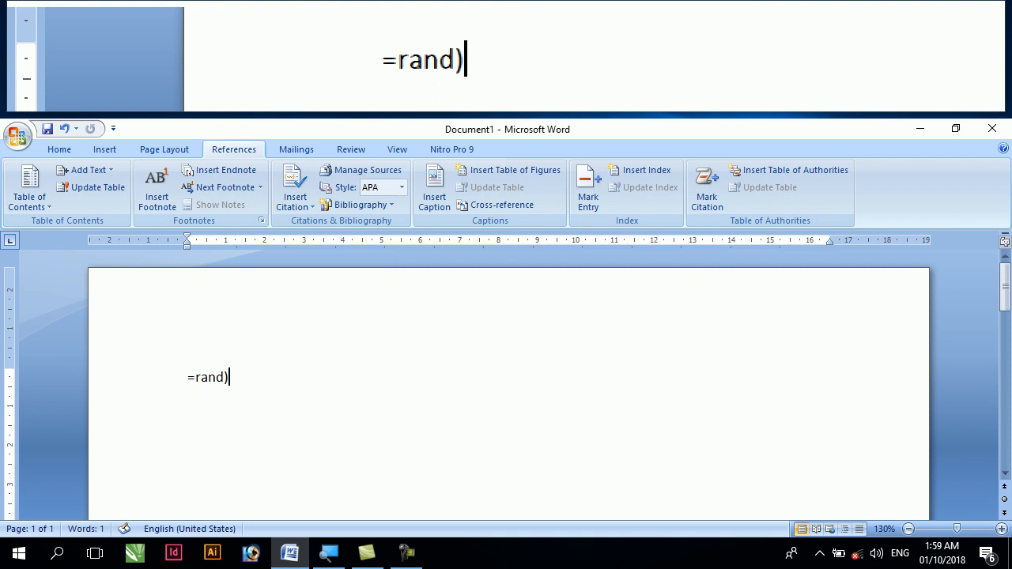
pyautogui.press('BackSpace')
pyautogui.write('(2')
pyautogui.press('BackSpace')
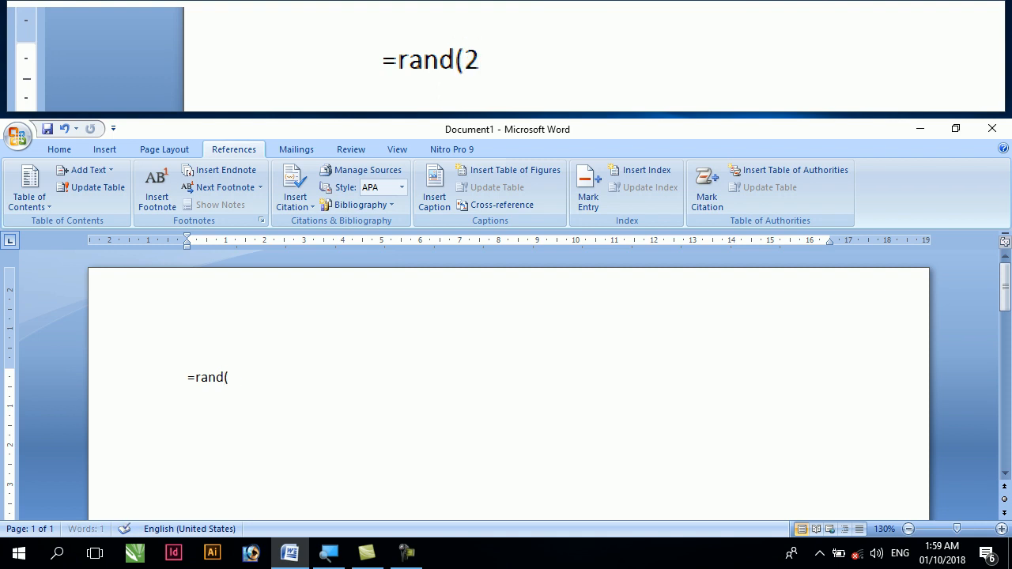
pyautogui.write('100,10)')
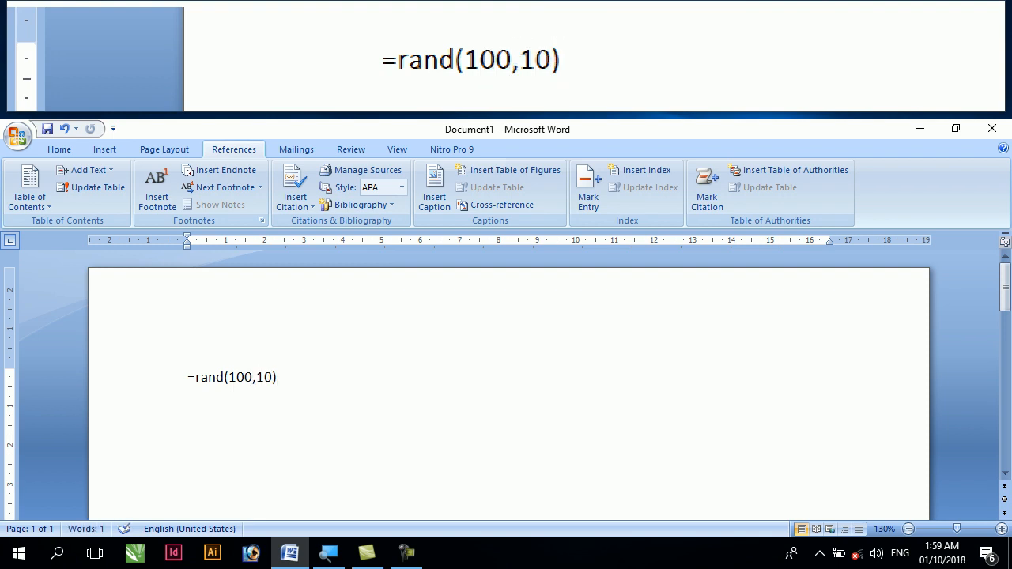
pyautogui.press('Return')
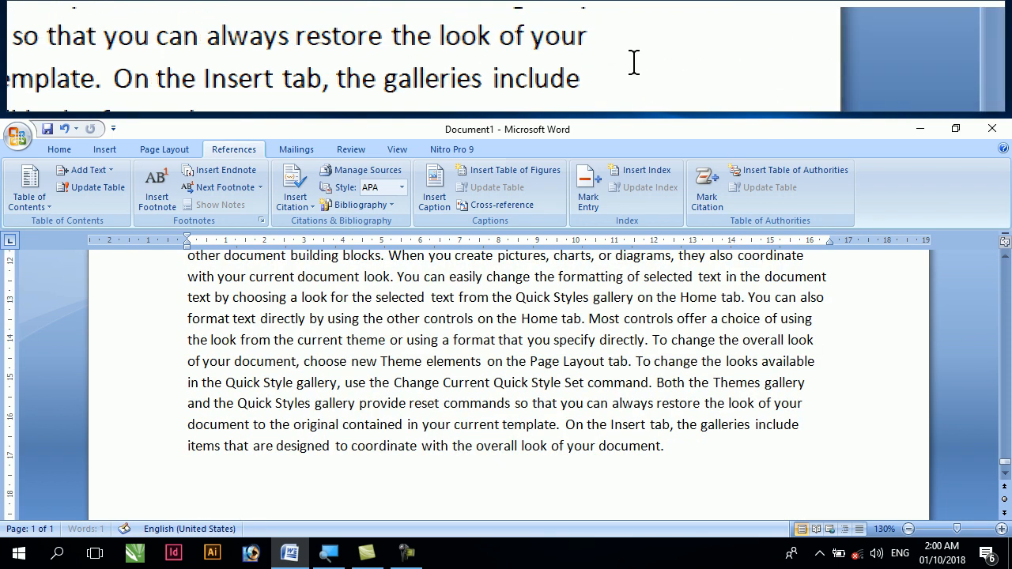
# Justify all of the document's text
pyautogui.moveTo(1005, 461); pyautogui.dragTo(1004, 266)
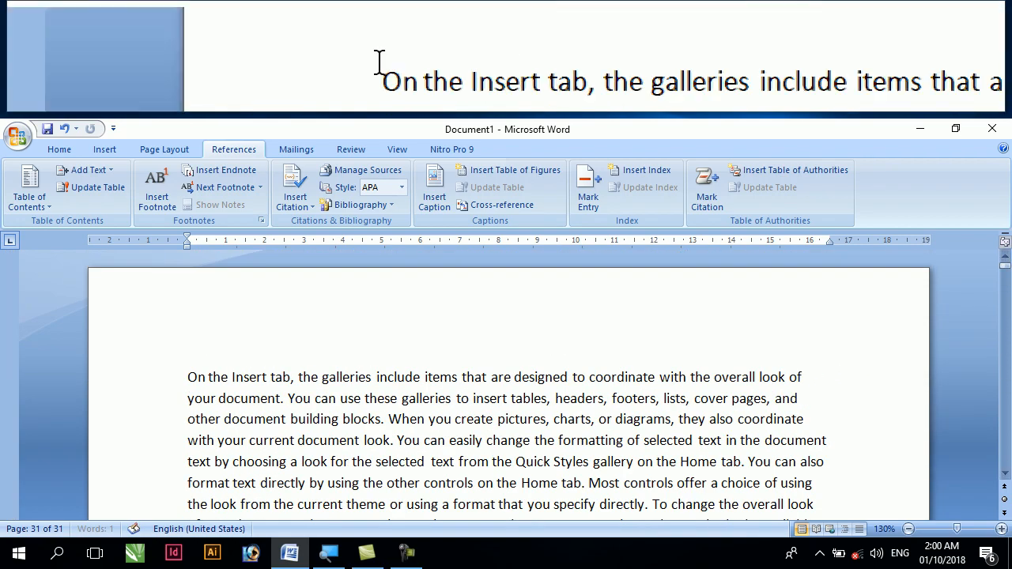
pyautogui.click(187, 377)
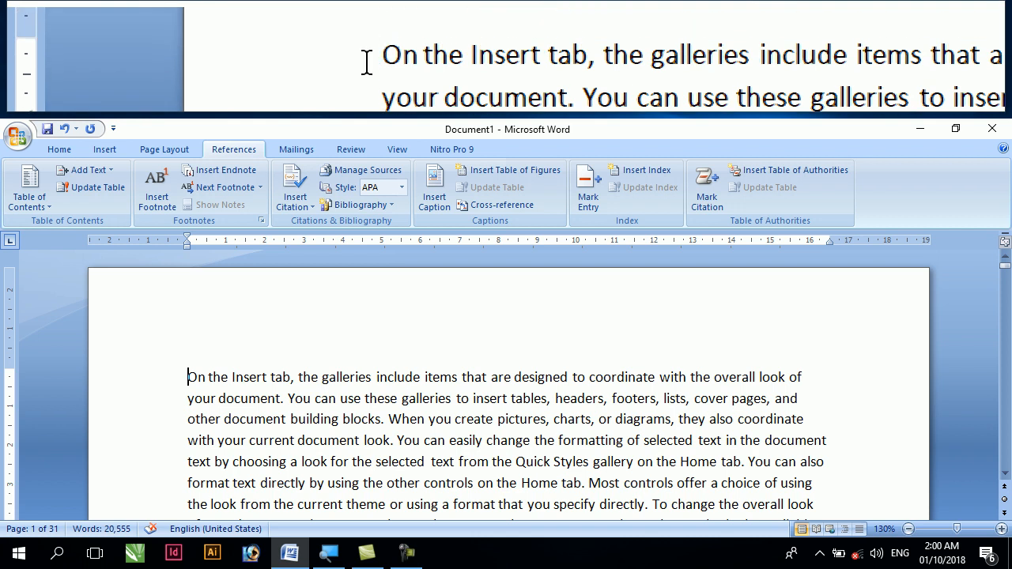
pyautogui.hotkey('ctrl', 'a')
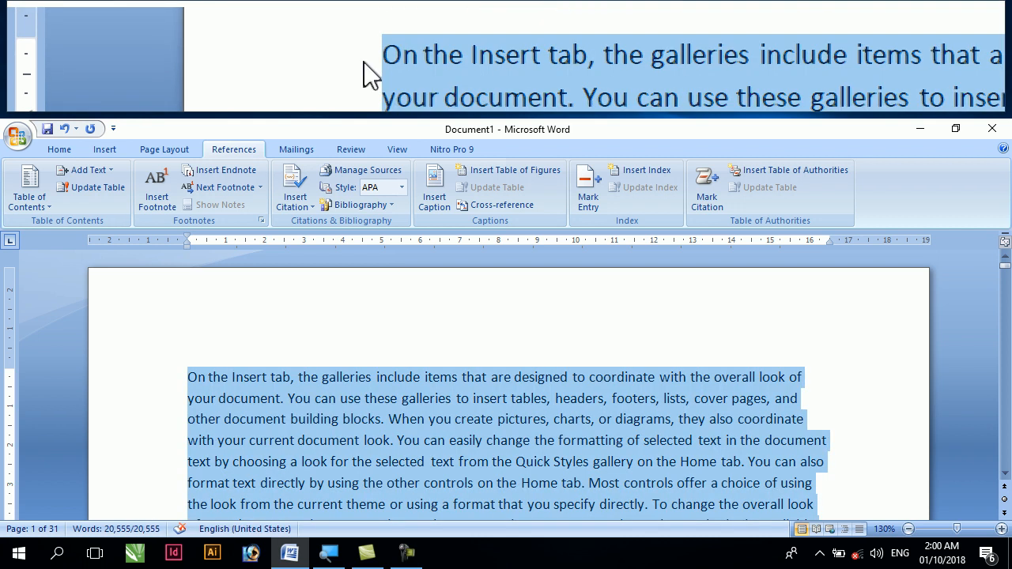
pyautogui.scroll(-3, 182, 381)
pyautogui.scroll(3, 178, 382)
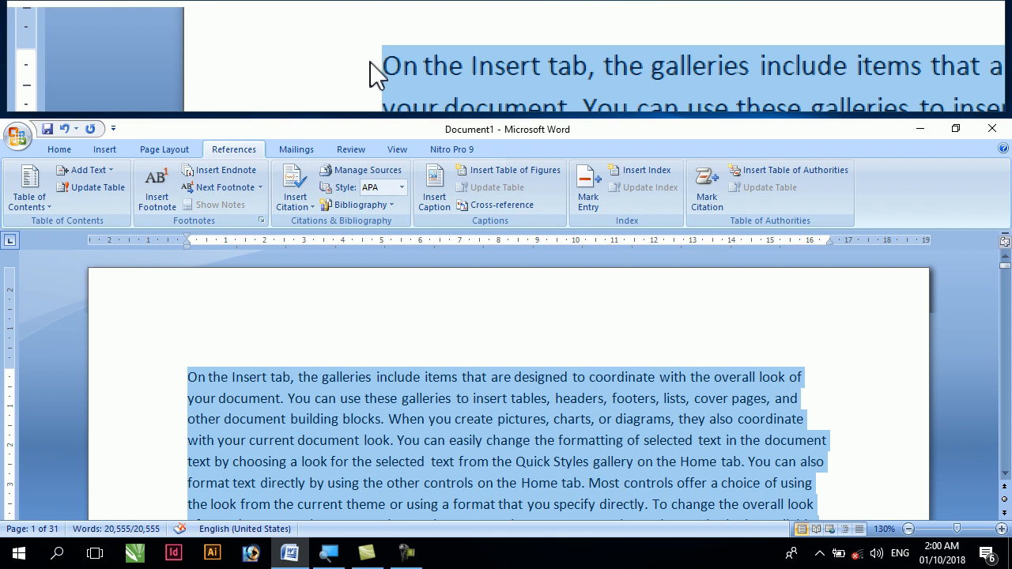
pyautogui.click(60, 151)
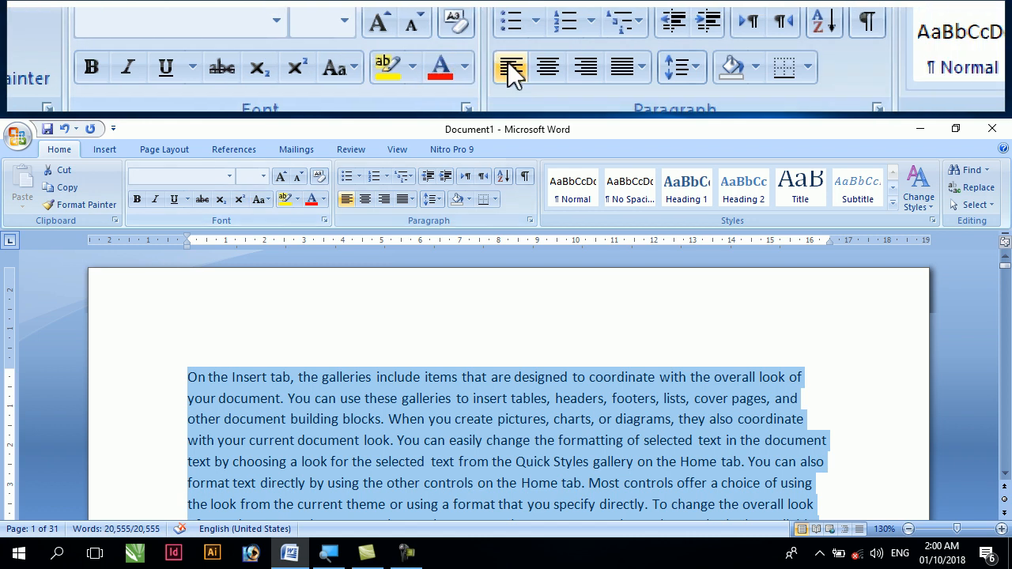
pyautogui.click(408, 200)
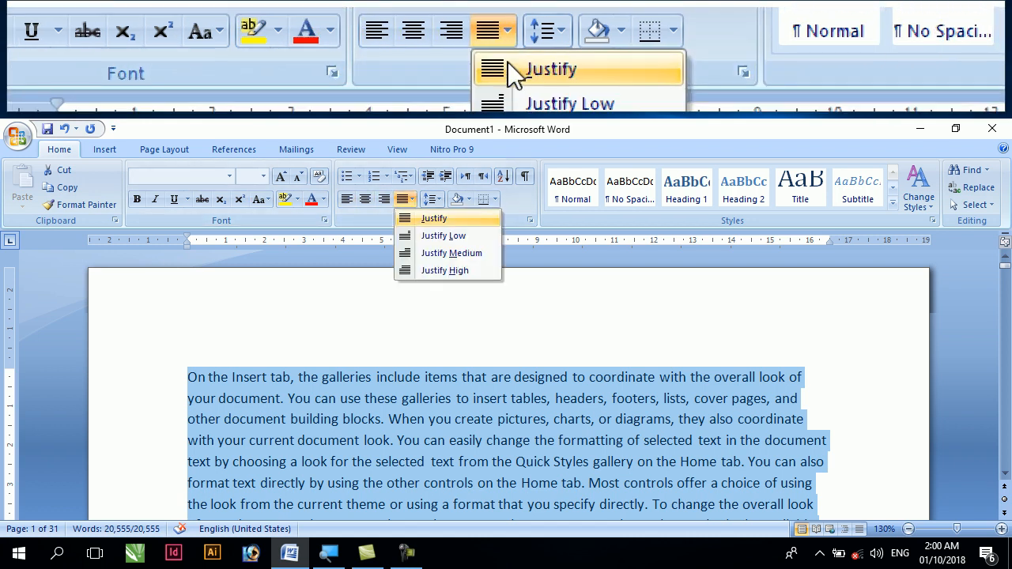
pyautogui.click(412, 218)
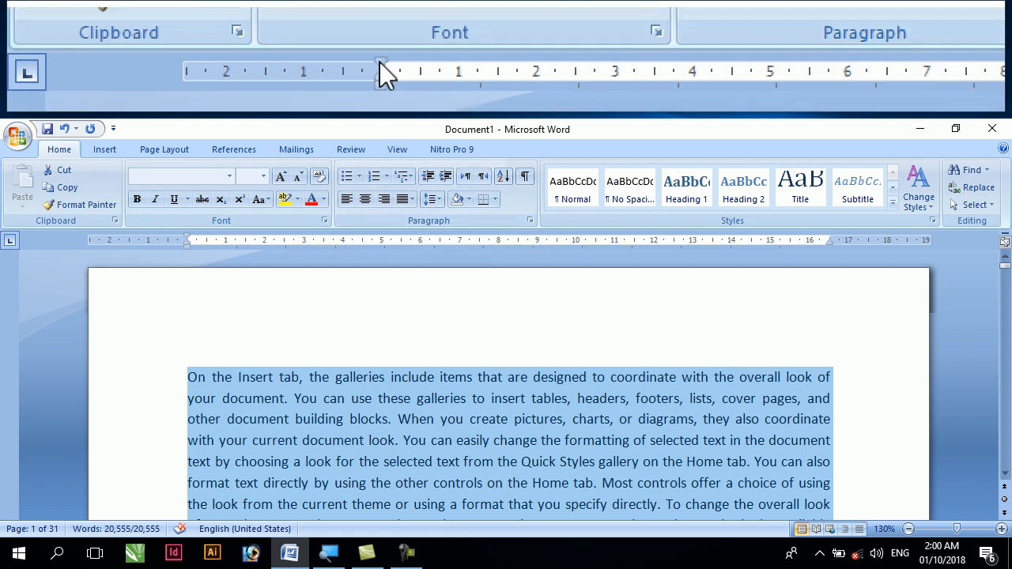
# Indent the first line of every paragraph by about 2.5 cm
pyautogui.moveTo(187, 236); pyautogui.dragTo(284, 237)
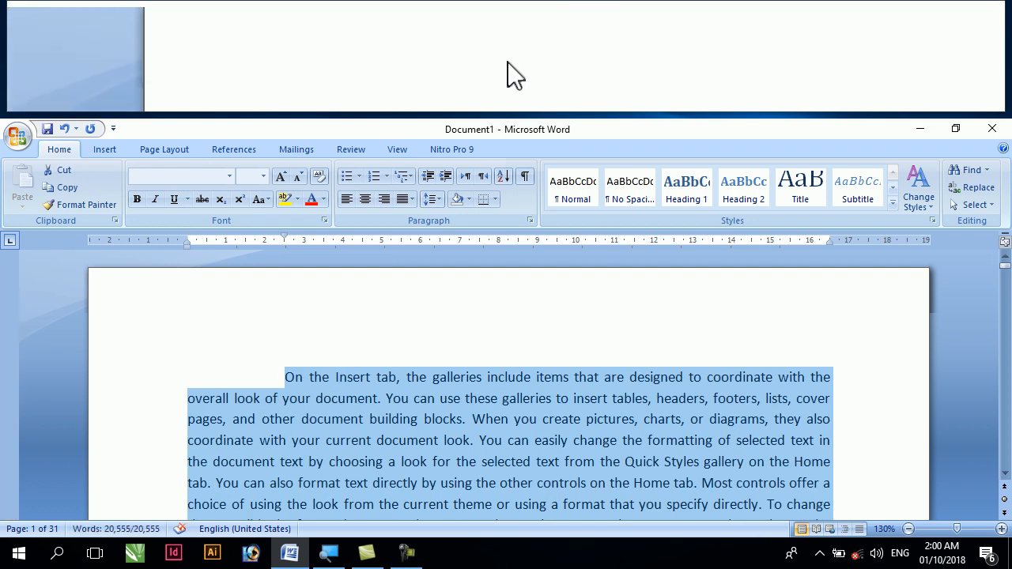
pyautogui.scroll(-1, 276, 374)
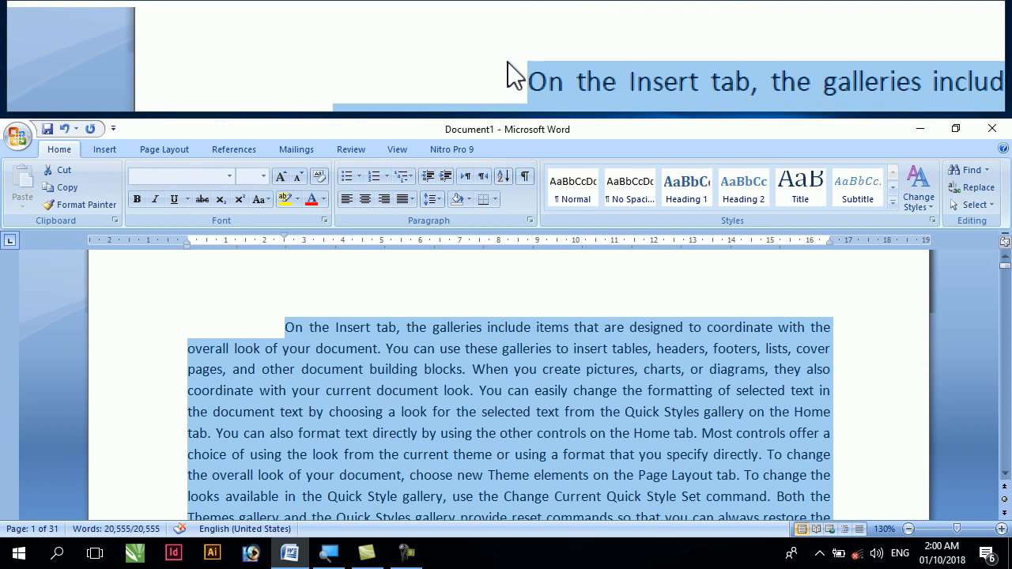
pyautogui.scroll(-1, 274, 316)
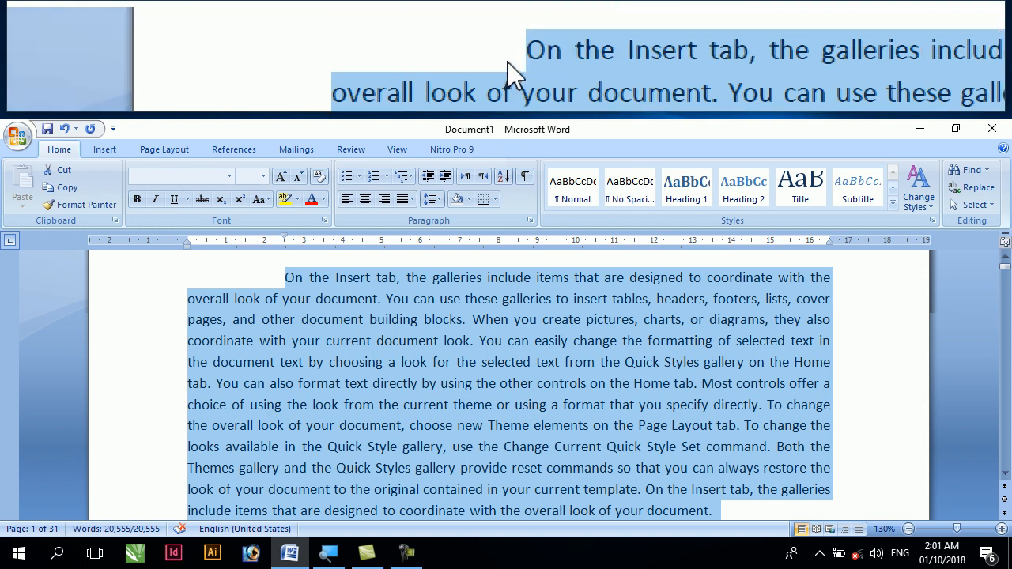
# Insert empty paragraphs before the first paragraph until the body text starts on page 2, leaving page 1 blank
pyautogui.click(279, 283)
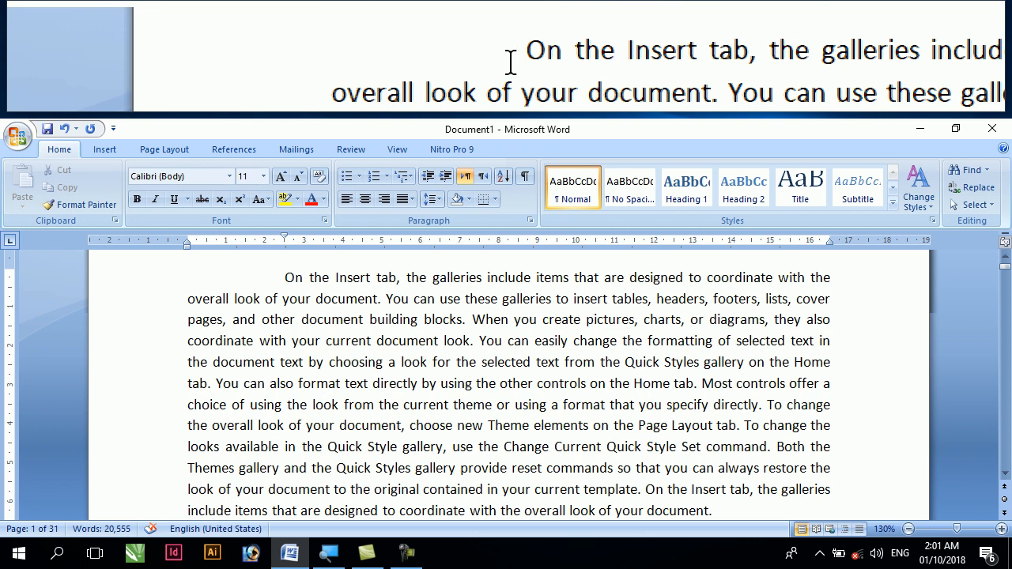
pyautogui.scroll(-2, 279, 283)
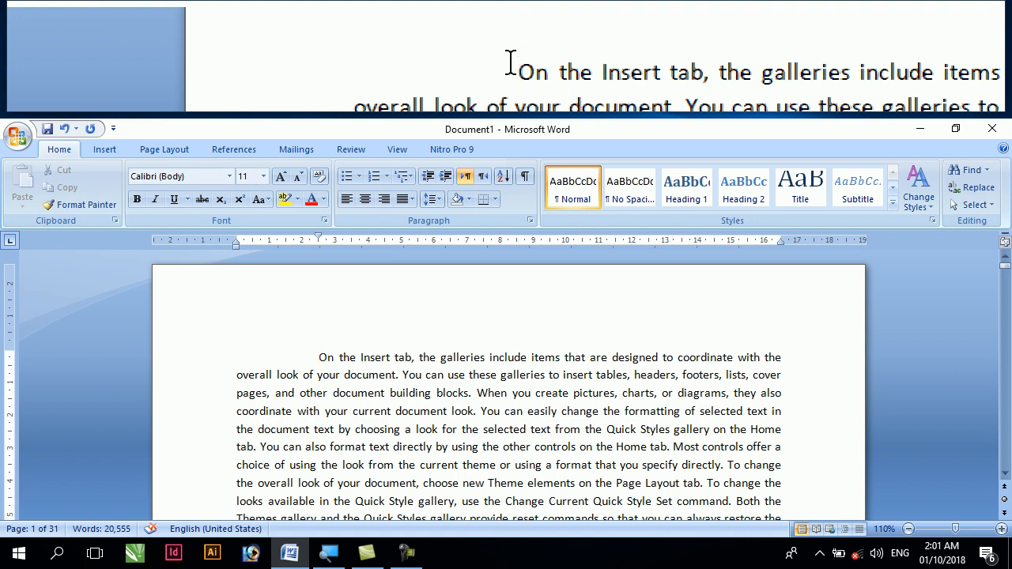
pyautogui.scroll(-2, 320, 353)
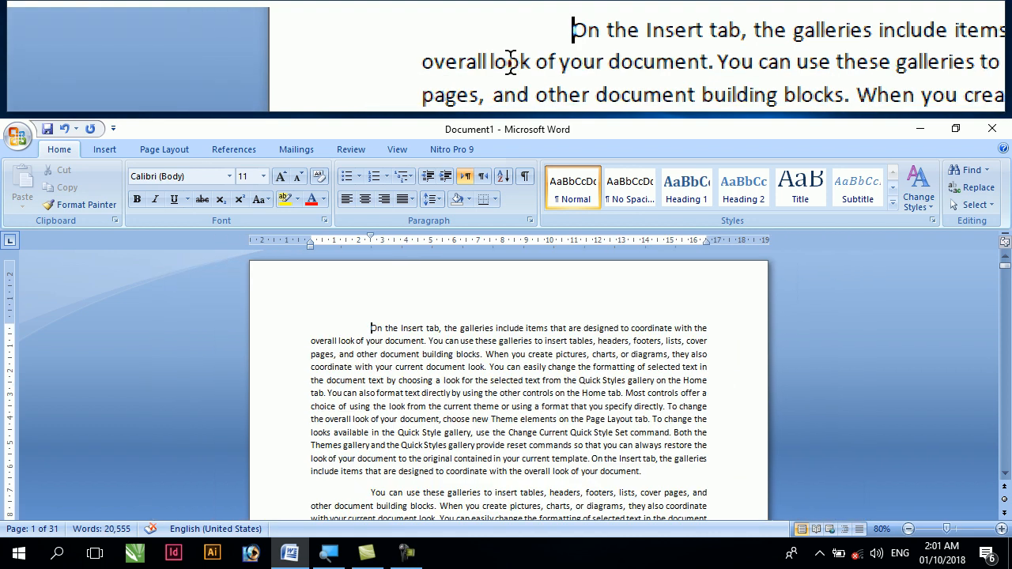
pyautogui.scroll(-4, 324, 352)
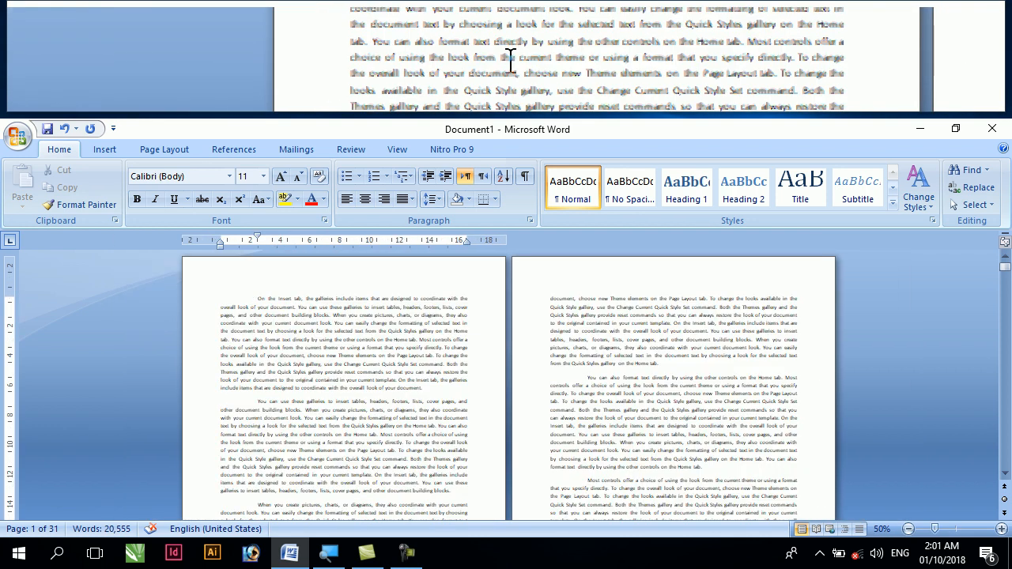
pyautogui.scroll(-2, 301, 351)
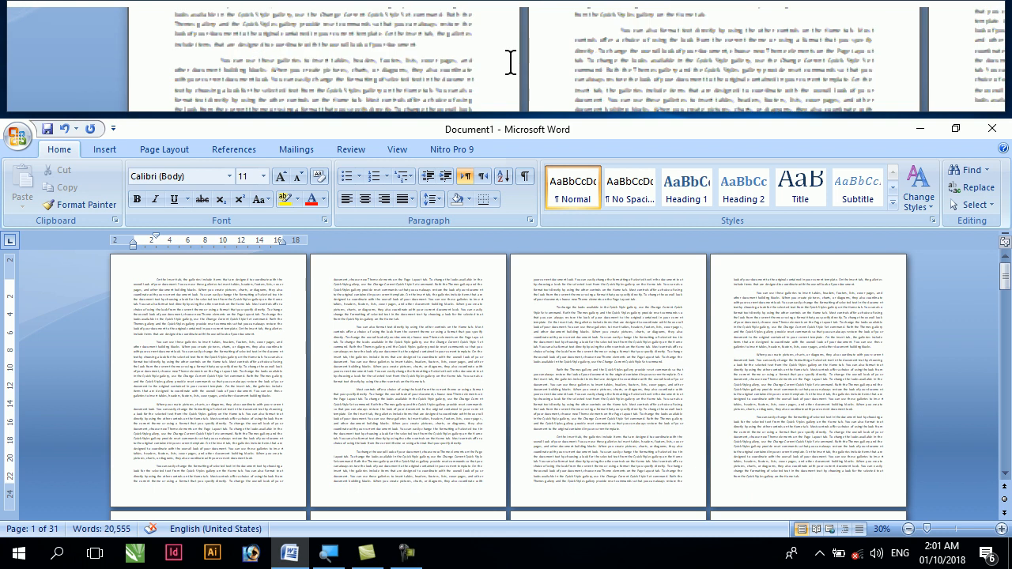
pyautogui.press('Return')
pyautogui.press('Return')
pyautogui.press('Return')
pyautogui.press('Return')
pyautogui.press('Return')
pyautogui.press('Return')
pyautogui.press('Return')
pyautogui.press('Return')
pyautogui.press('Return')
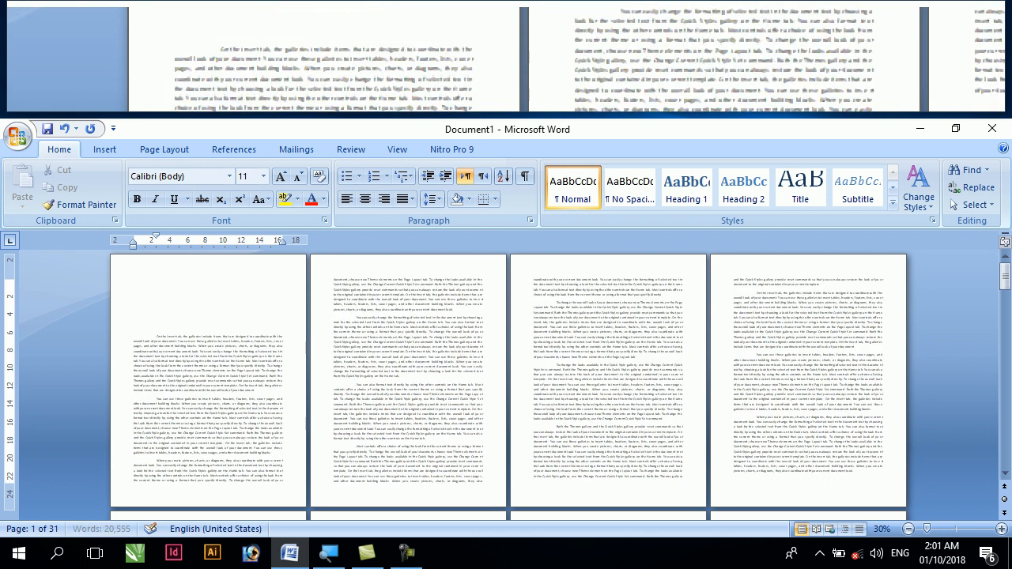
pyautogui.press('Return')
pyautogui.press('Return')
pyautogui.press('Return')
pyautogui.press('Return')
pyautogui.press('Return')
pyautogui.press('Return')
pyautogui.press('Return')
pyautogui.press('Return')
pyautogui.press('Return')
pyautogui.press('Return')
pyautogui.press('Return')
pyautogui.press('Return')
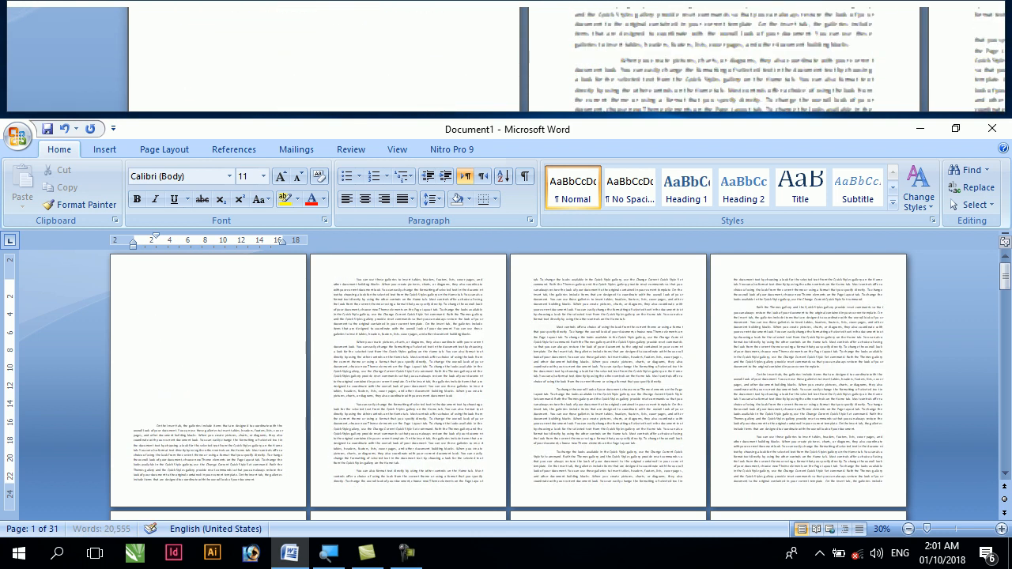
pyautogui.press('Return')
pyautogui.press('Return')
pyautogui.press('Return')
pyautogui.press('Return')
pyautogui.press('Return')
pyautogui.press('Return')
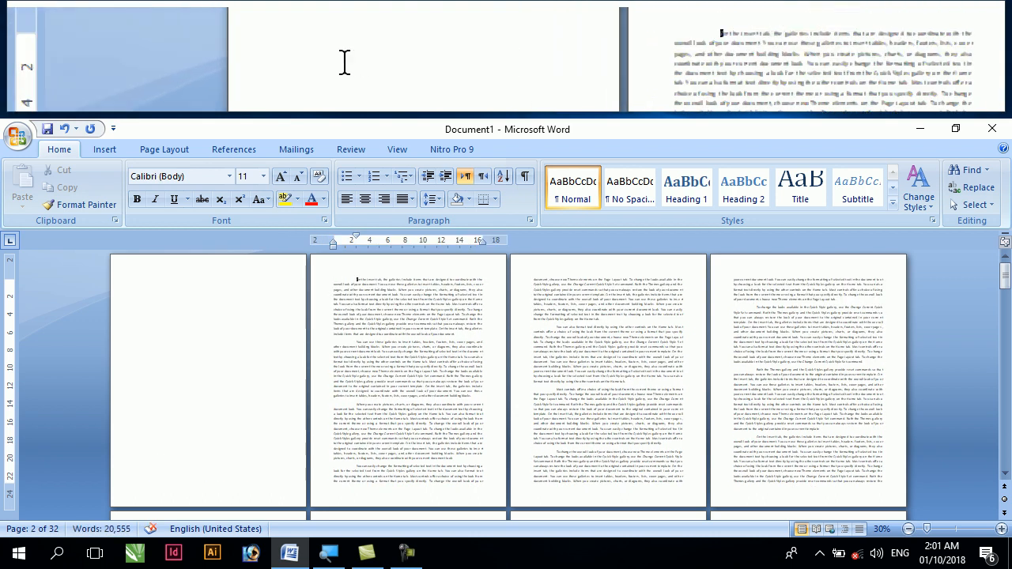
# Remove the first-line indent from an empty paragraph near the top of the blank first page
pyautogui.click(154, 289)
pyautogui.keyDown('ctrl'); pyautogui.scroll(5, 150, 294); pyautogui.keyUp('ctrl')
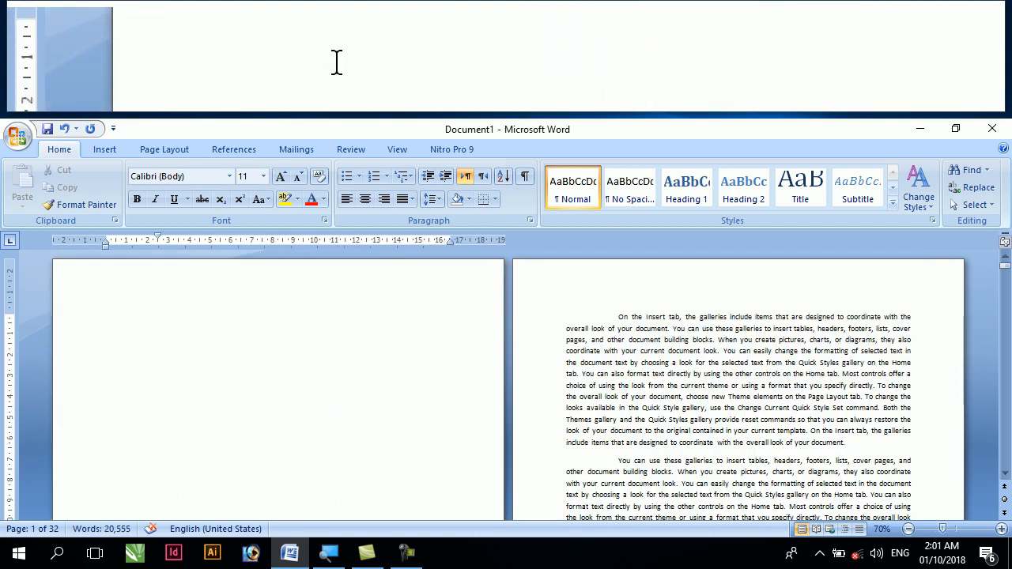
pyautogui.keyDown('ctrl'); pyautogui.scroll(3, 391, 374); pyautogui.keyUp('ctrl')
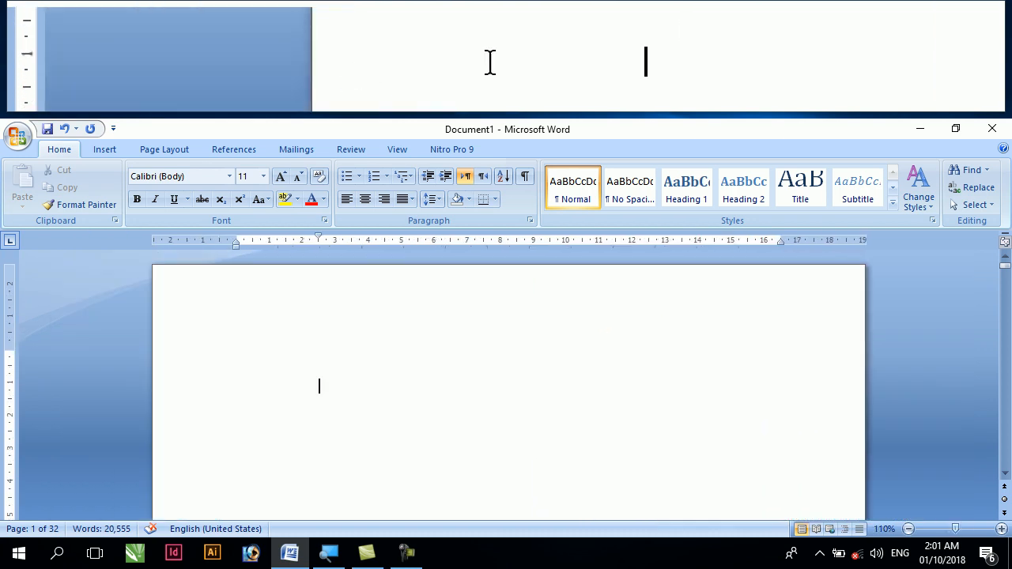
pyautogui.moveTo(316, 240); pyautogui.dragTo(236, 240)
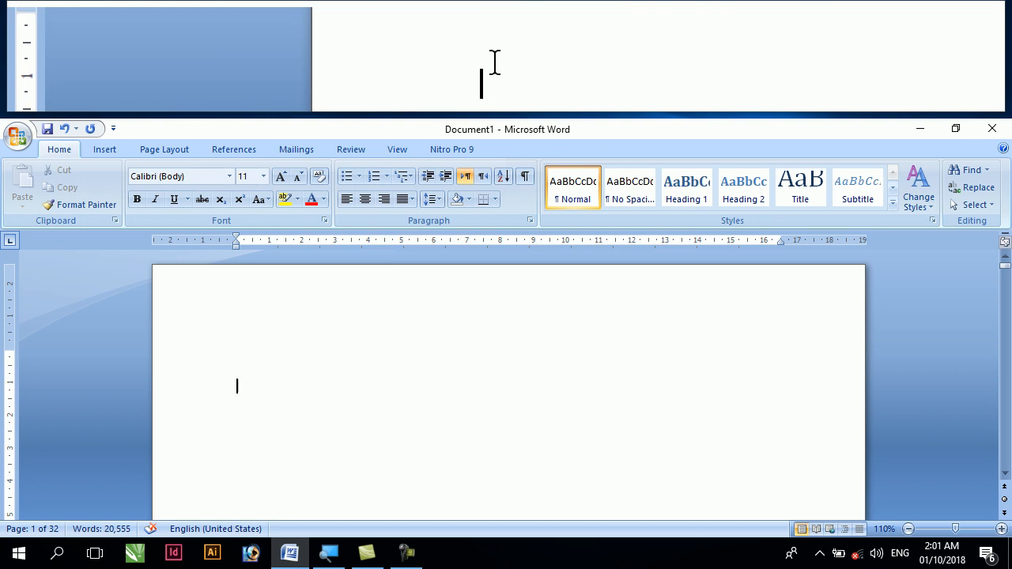
# Enter the title "Computer operator & office Professional" on the first page
pyautogui.write('computer opera')
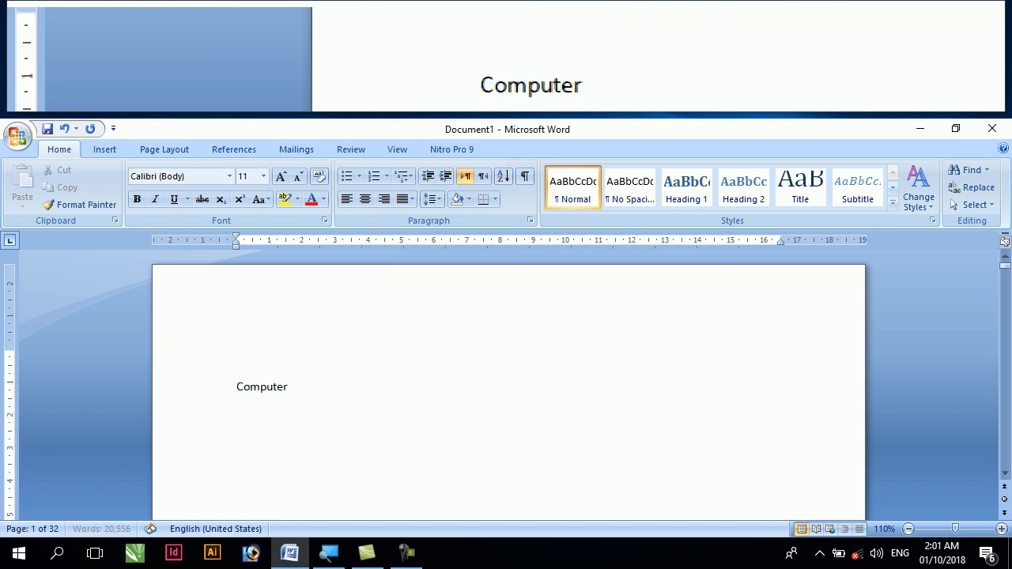
pyautogui.write('tor ')
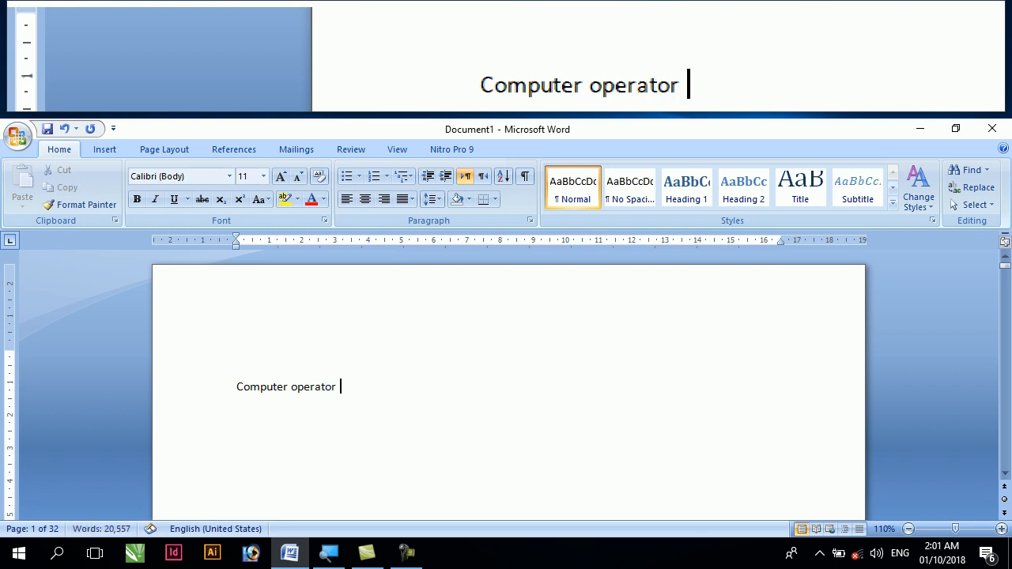
pyautogui.write('& offi')
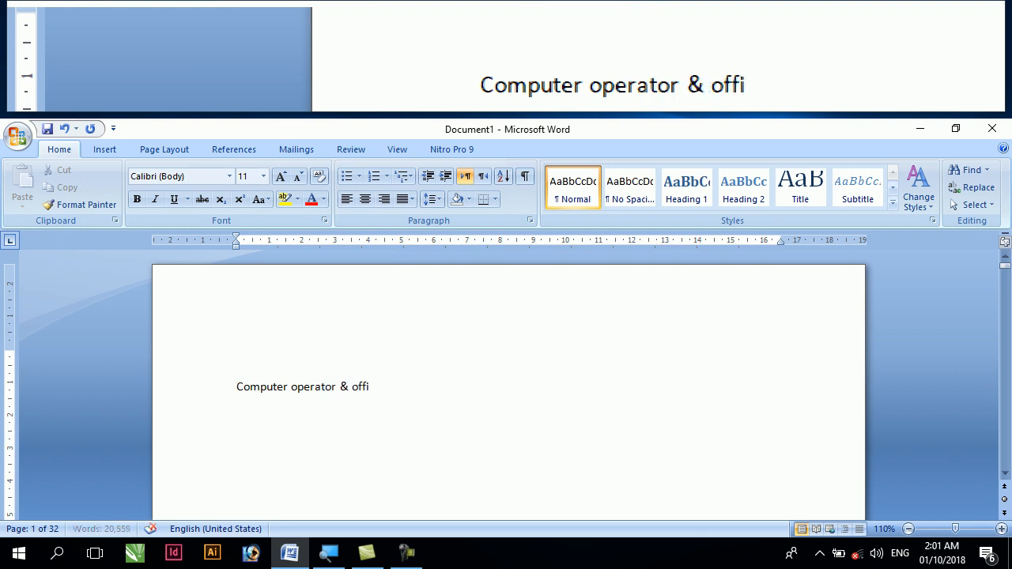
pyautogui.write('ce Prof')
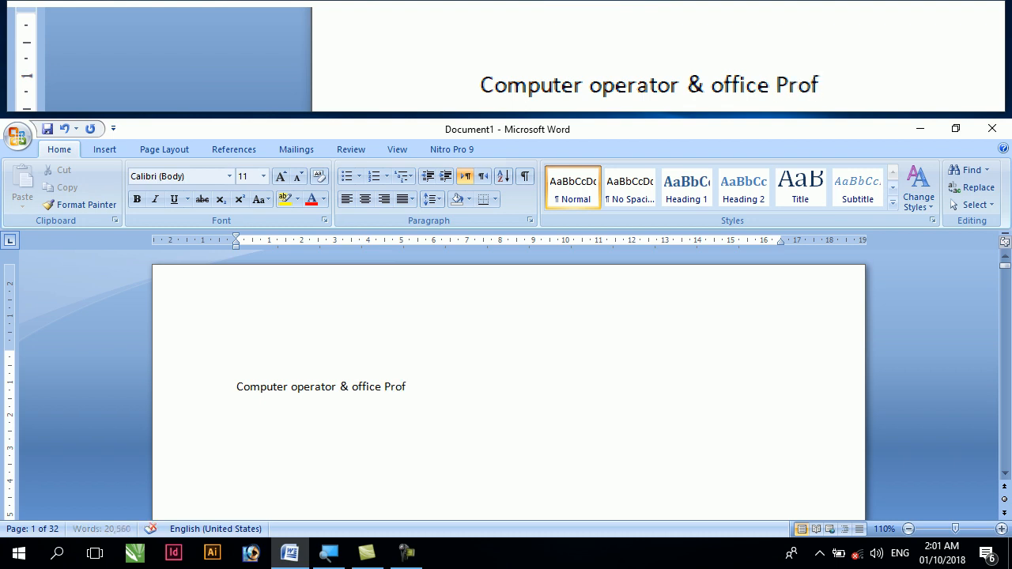
pyautogui.write('essional')
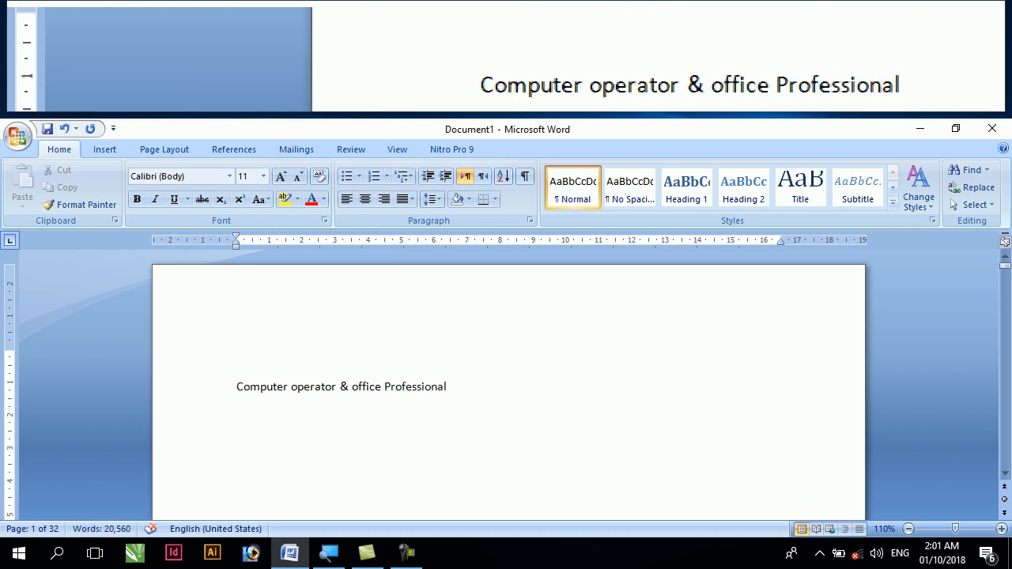
# Make the title bold, enlarge it to 24 pt and centre it on the page
pyautogui.moveTo(475, 385); pyautogui.dragTo(186, 383)
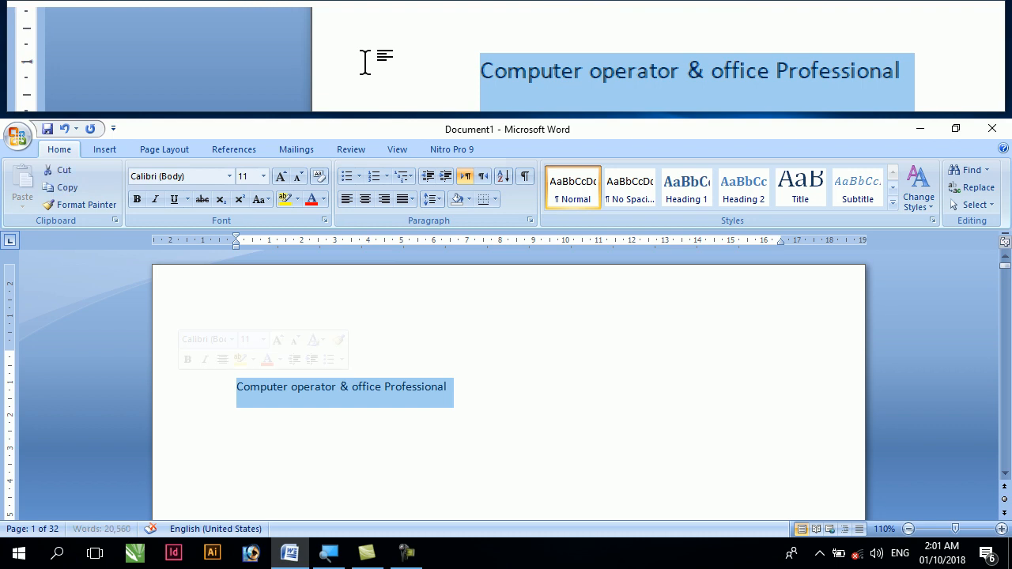
pyautogui.click(136, 199)
pyautogui.click(280, 177)
pyautogui.click(281, 177)
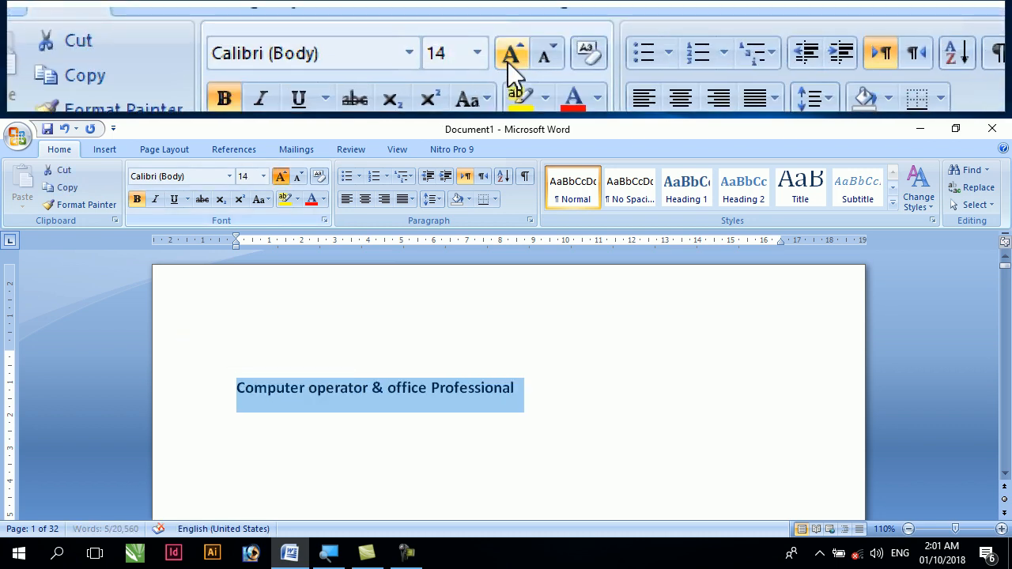
pyautogui.click(281, 177)
pyautogui.click(280, 177)
pyautogui.click(281, 177)
pyautogui.click(281, 177)
pyautogui.click(281, 177)
pyautogui.click(365, 198)
# Set the title's font to Poor Richard
pyautogui.click(229, 176)
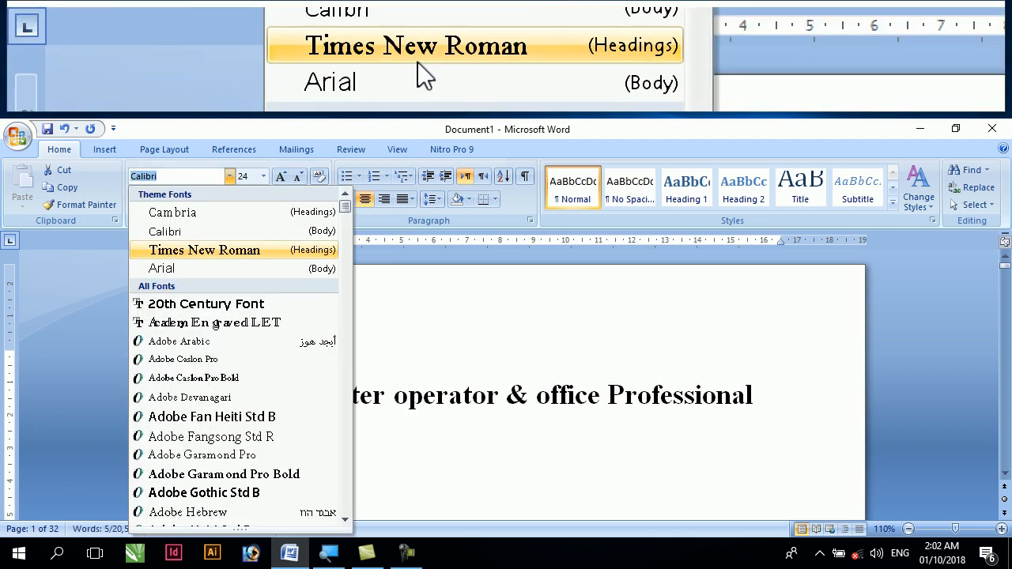
pyautogui.write('Poor Richard')
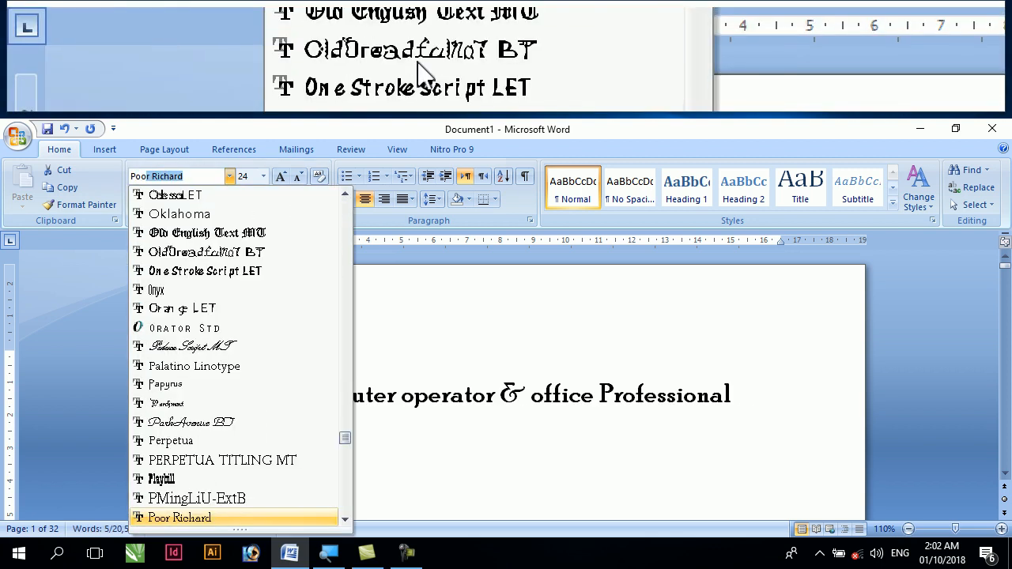
pyautogui.press('Return')
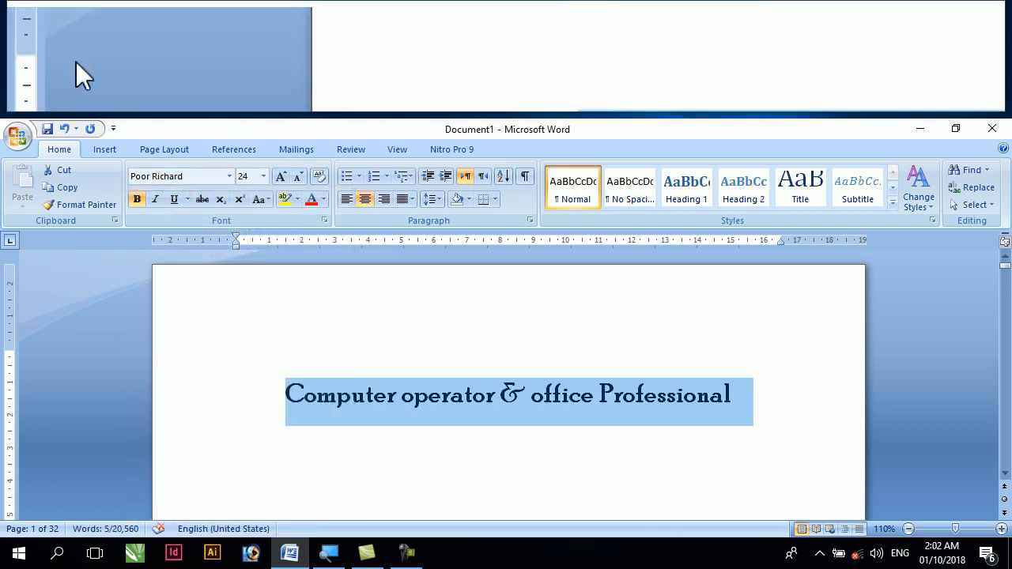
# Add a separate line reading "Chapter" above the first body paragraph on page 2
pyautogui.scroll(-1, 18, 332)
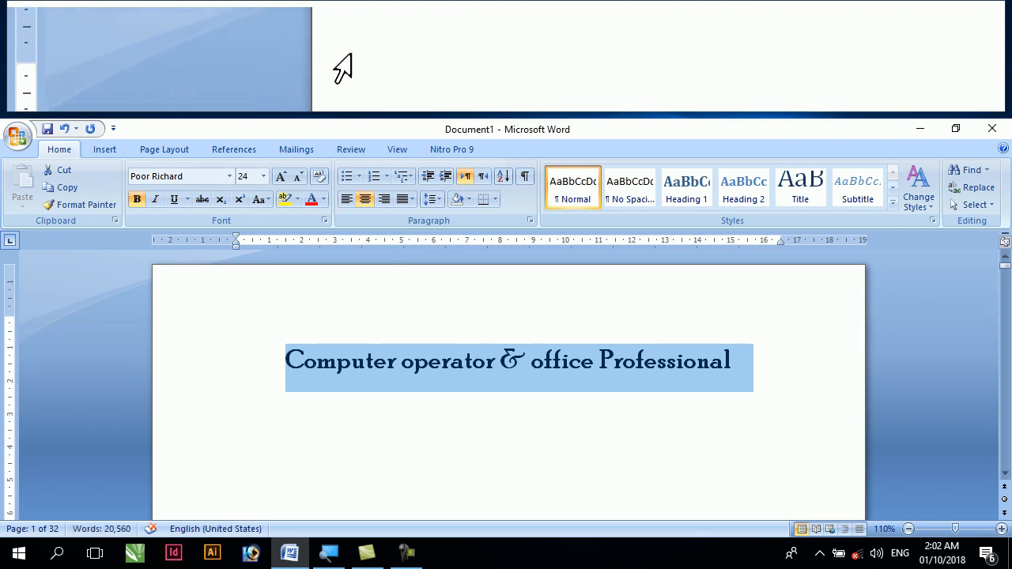
pyautogui.click(320, 429)
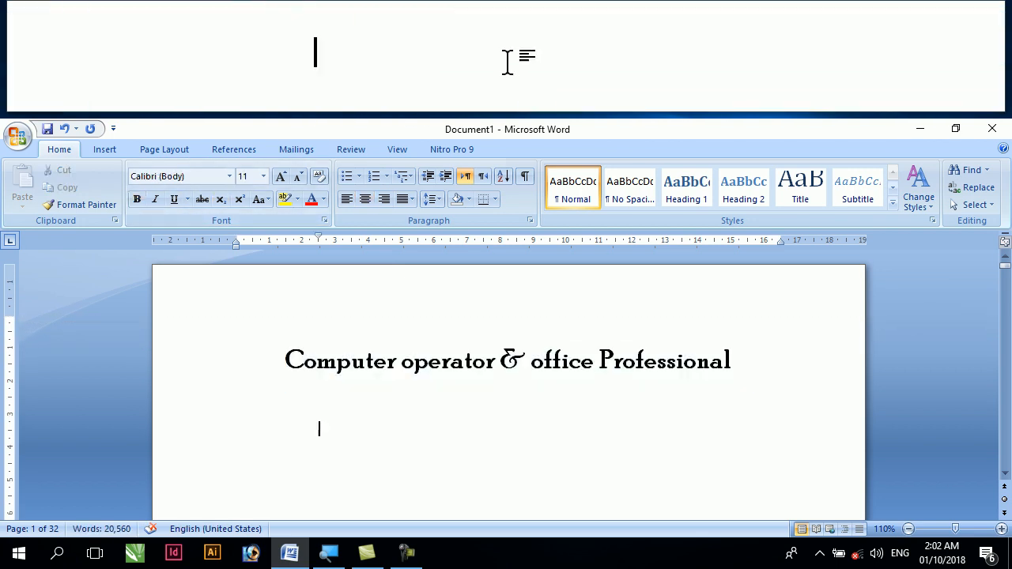
pyautogui.scroll(-15, 508, 379)
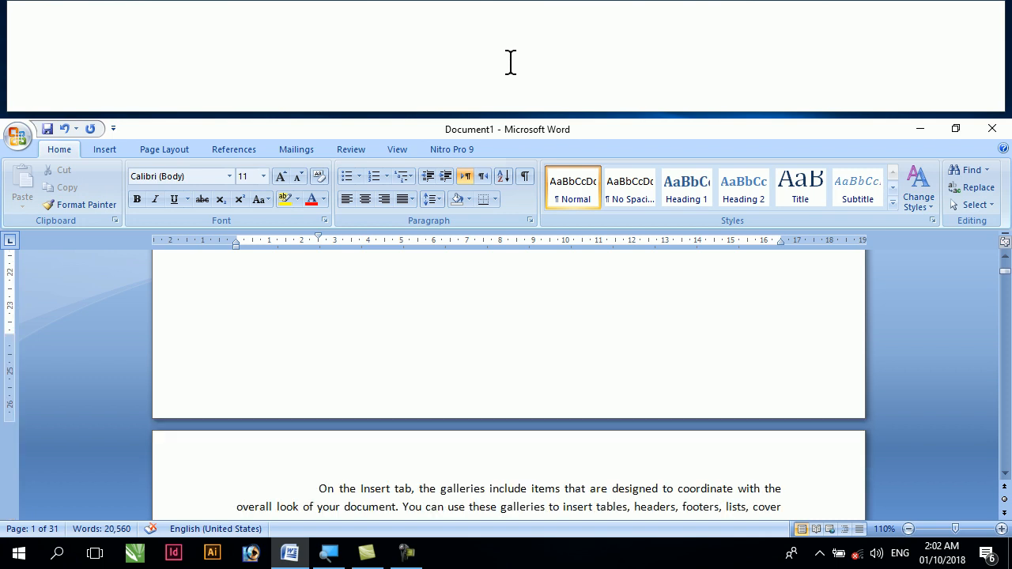
pyautogui.click(319, 445)
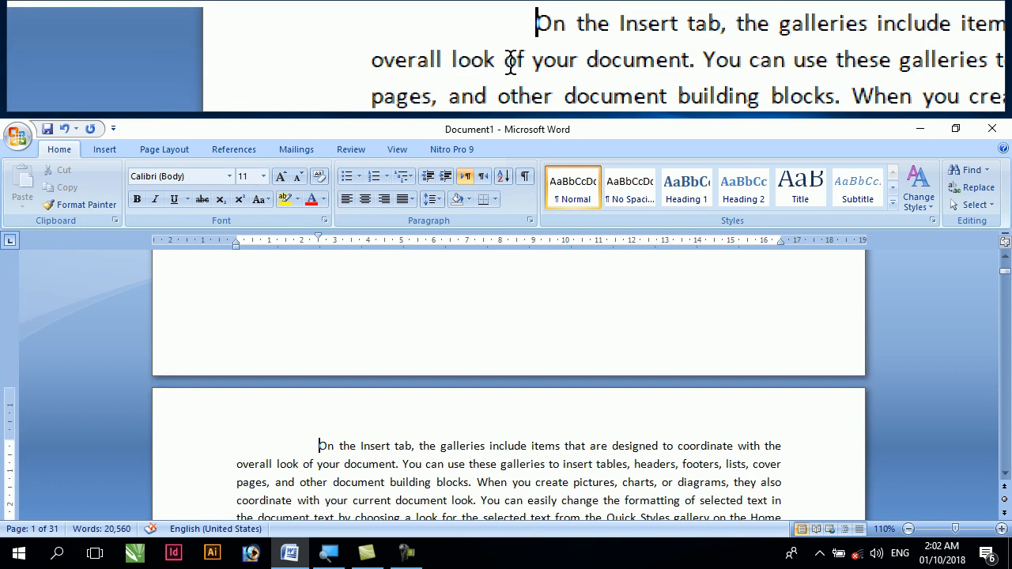
pyautogui.scroll(-3, 306, 465)
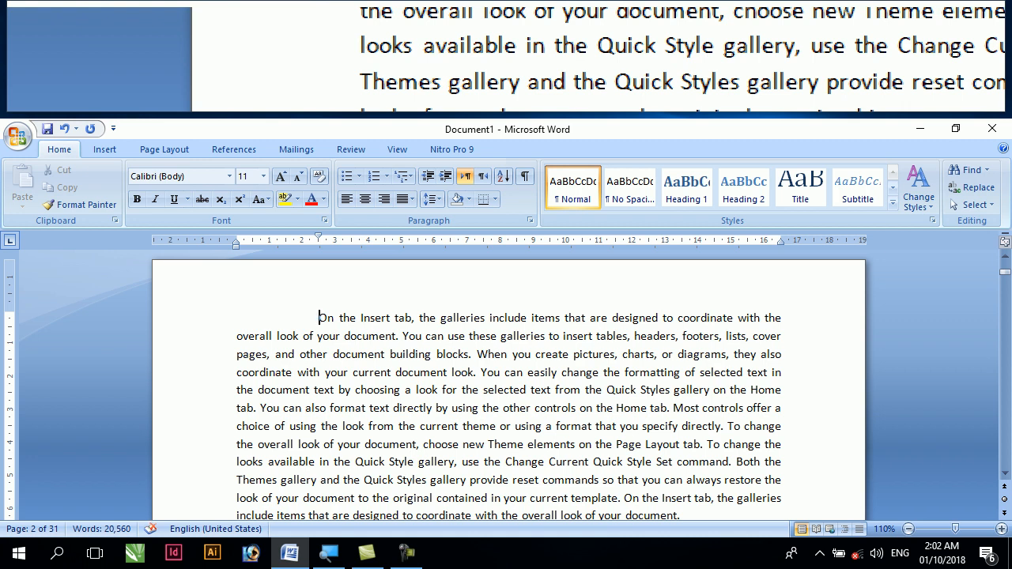
pyautogui.press('Return')
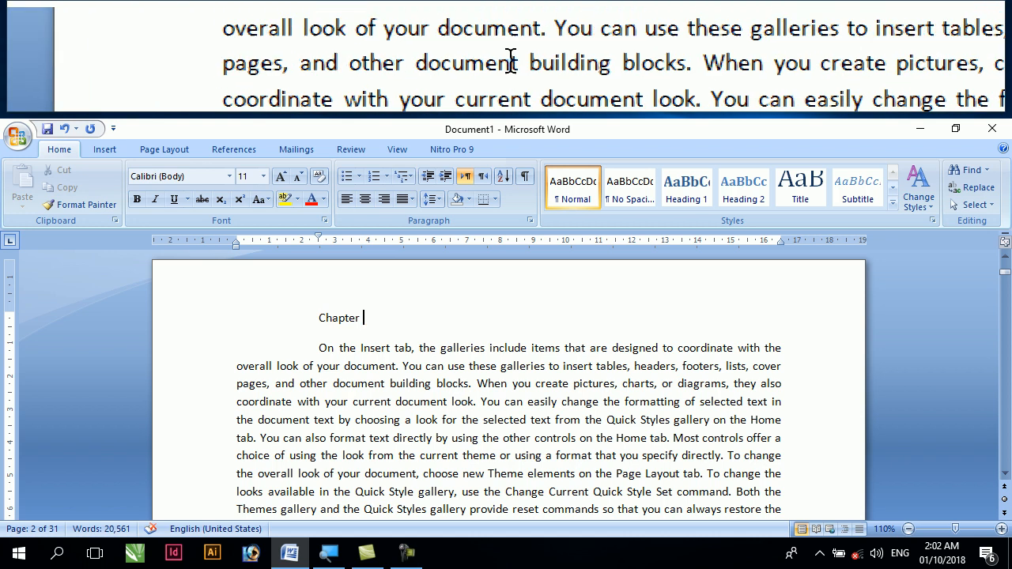
# Apply the Heading 2 style to the "Chapter" line on page 2 and enlarge it to 26 pt
pyautogui.moveTo(381, 320); pyautogui.dragTo(299, 311)
pyautogui.click(299, 312)
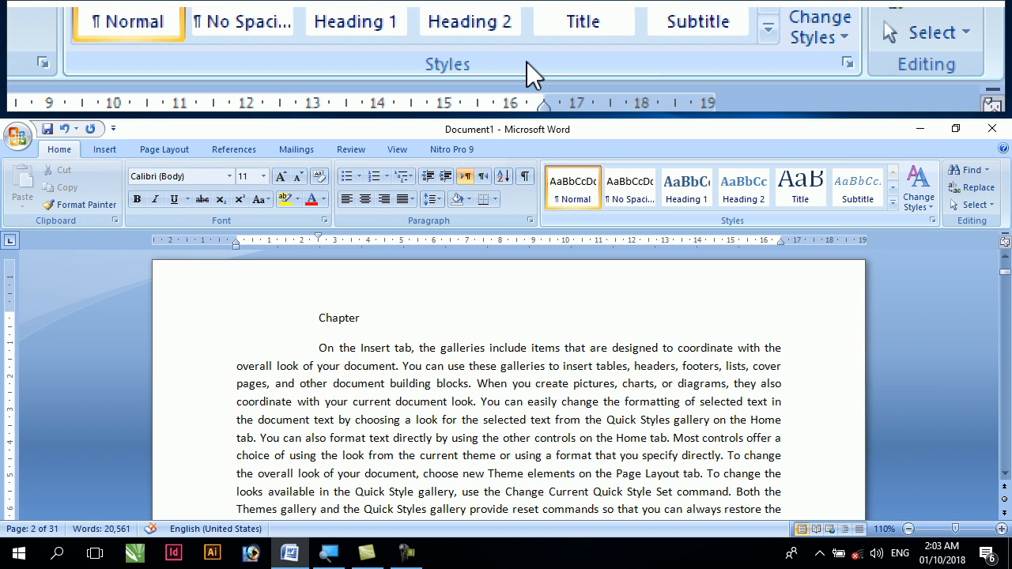
pyautogui.moveTo(373, 318)
pyautogui.mouseDown()
pyautogui.moveTo(302, 321)
pyautogui.moveTo(363, 318)
pyautogui.mouseUp()
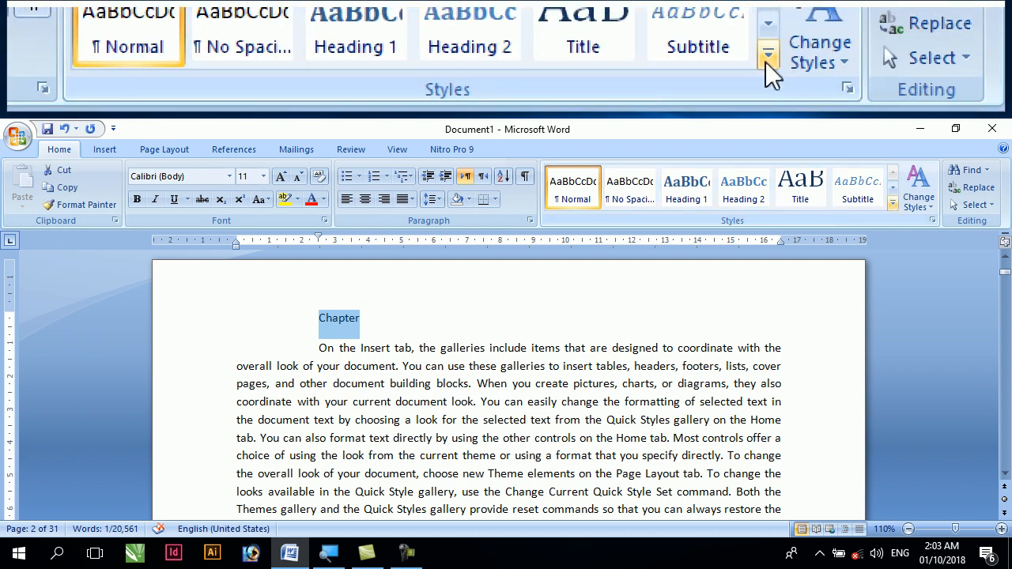
pyautogui.click(893, 205)
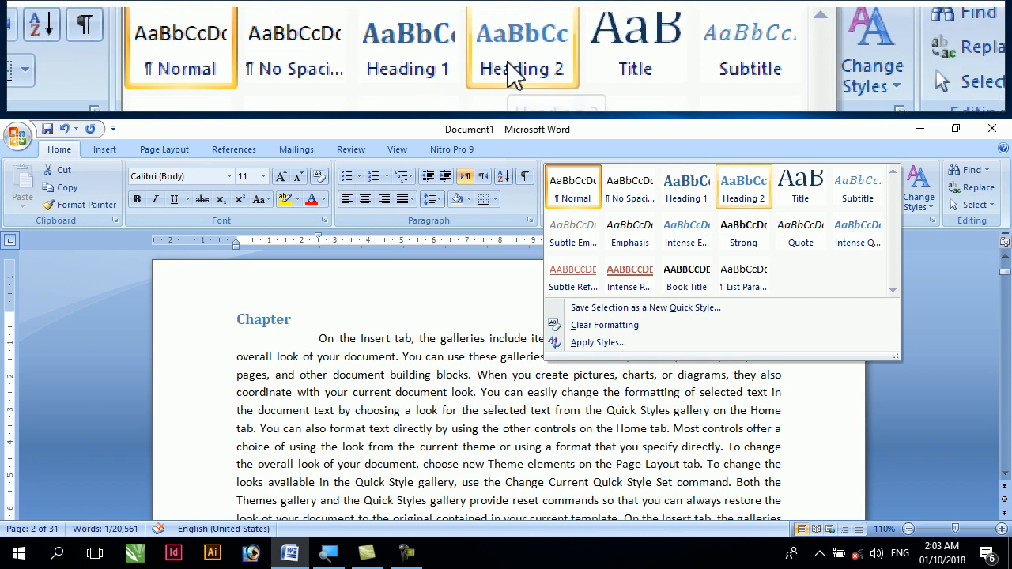
pyautogui.click(736, 195)
pyautogui.click(281, 177)
pyautogui.click(281, 177)
pyautogui.click(282, 176)
pyautogui.click(281, 177)
pyautogui.click(282, 176)
pyautogui.click(282, 176)
pyautogui.click(281, 176)
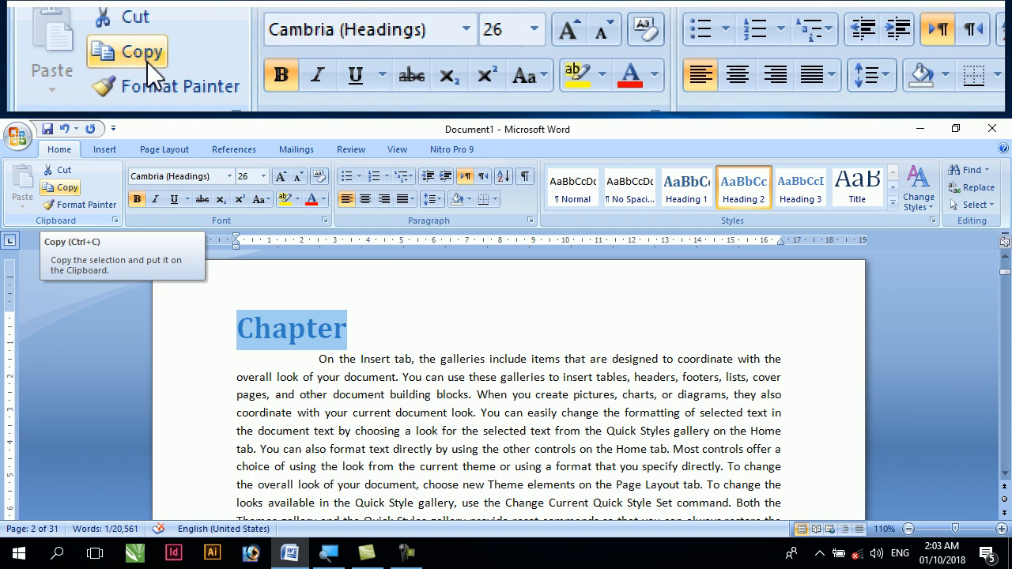
# Copy the "Chapter" heading and insert an empty paragraph above the text at the start of page 8
pyautogui.click(69, 191)
pyautogui.scroll(-9, 370, 420)
pyautogui.scroll(-12, 396, 416)
pyautogui.scroll(-12, 365, 418)
pyautogui.scroll(-12, 364, 417)
pyautogui.scroll(-12, 363, 417)
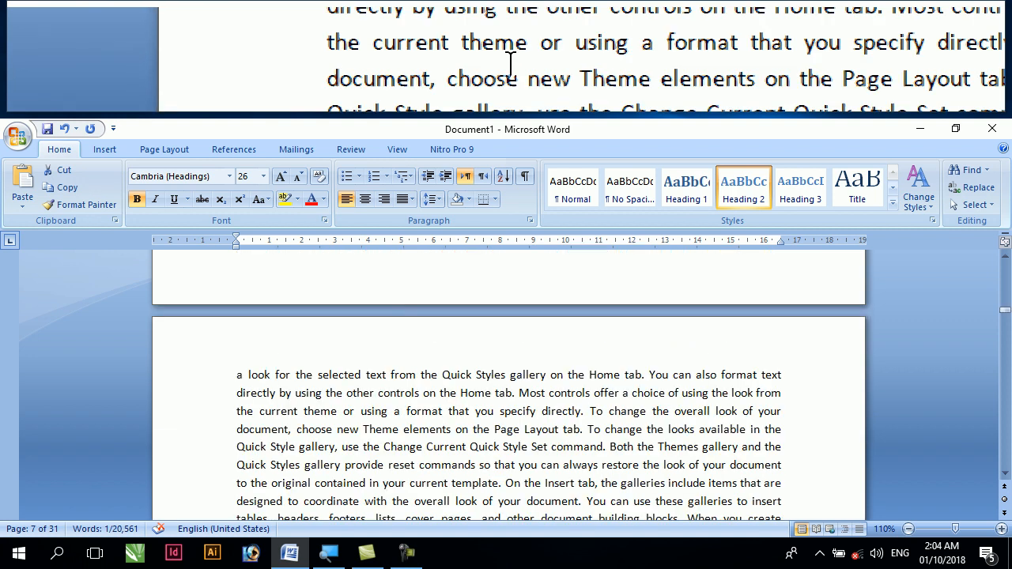
pyautogui.scroll(-2, 364, 418)
pyautogui.click(237, 289)
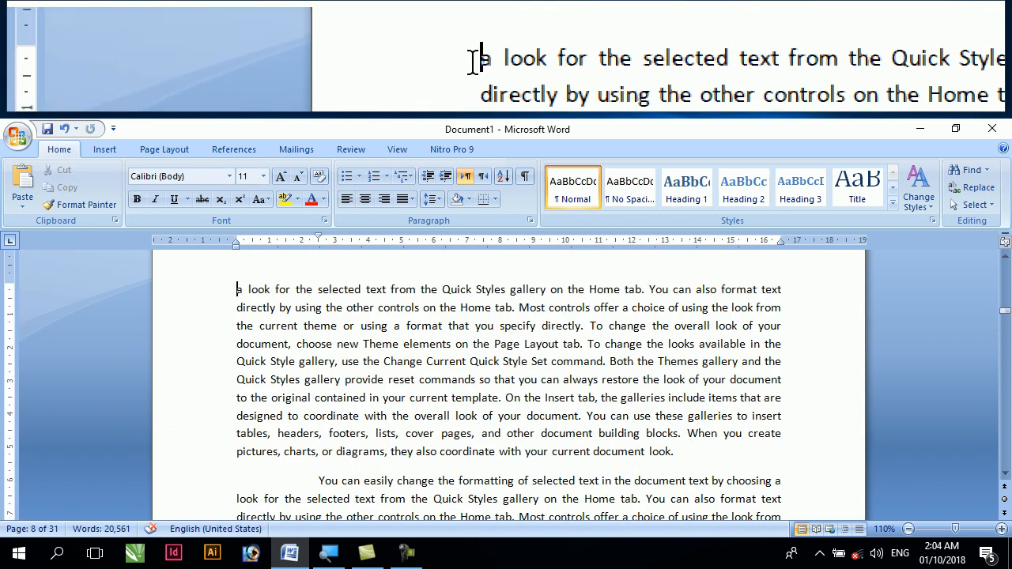
pyautogui.press('Return')
pyautogui.press('Return')
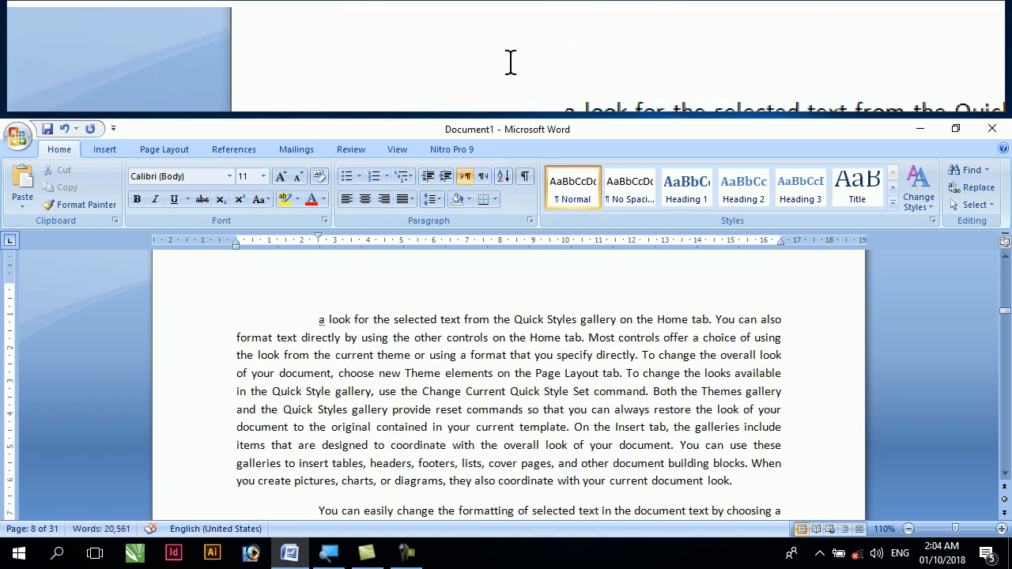
pyautogui.scroll(1, 292, 295)
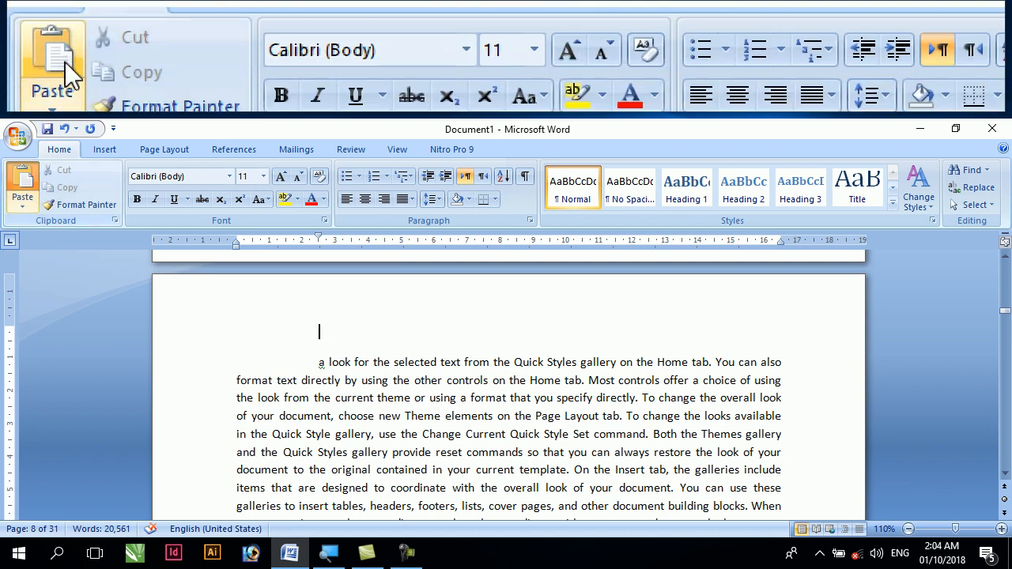
# Paste the copied "Chapter" text into the empty paragraph on page 8, and undo the paste
pyautogui.click(22, 183)
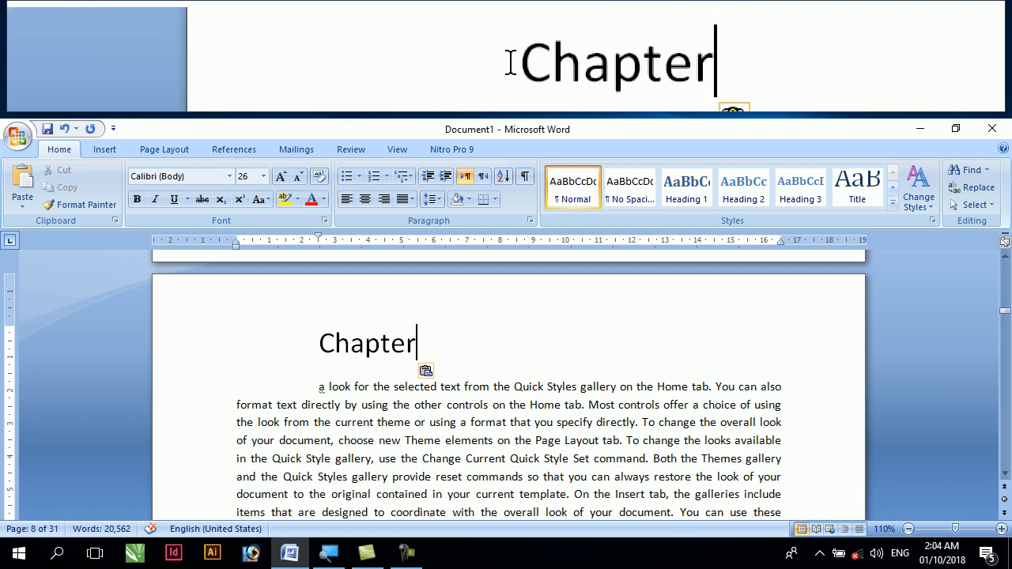
pyautogui.moveTo(314, 342); pyautogui.dragTo(449, 342)
pyautogui.click(450, 342)
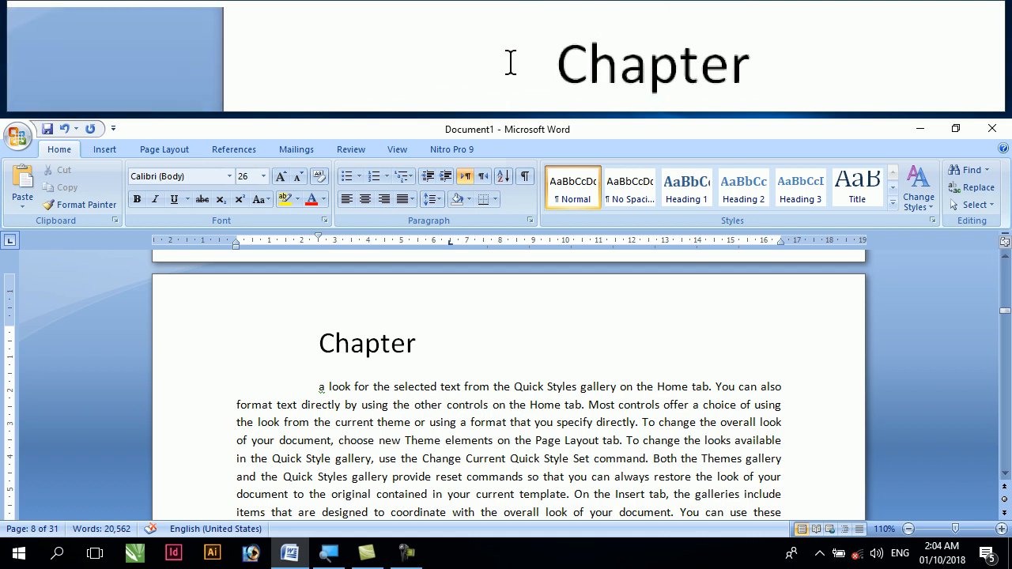
pyautogui.scroll(10, 299, 340)
pyautogui.scroll(-8, 301, 342)
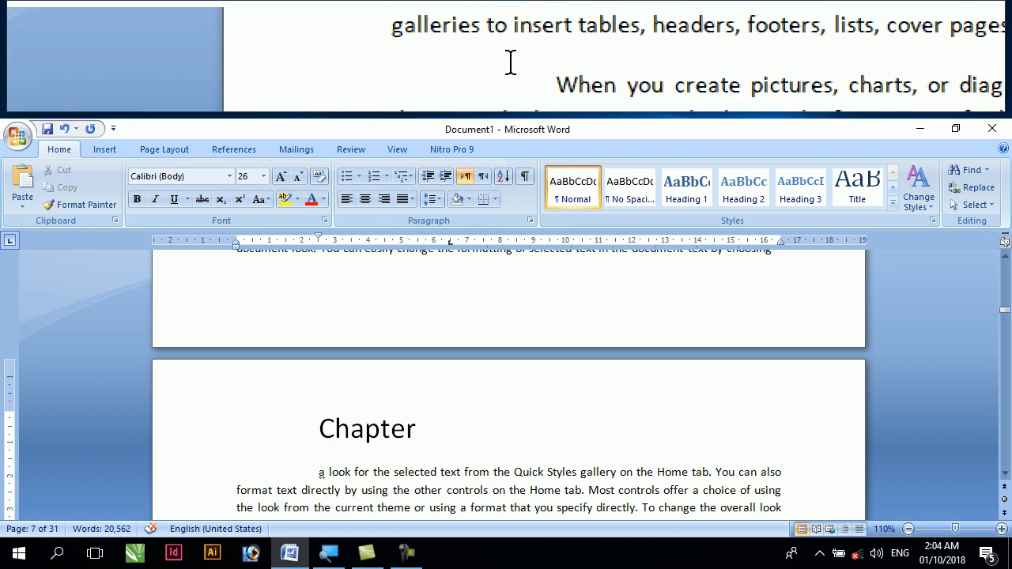
pyautogui.hotkey('ctrl', 'z')
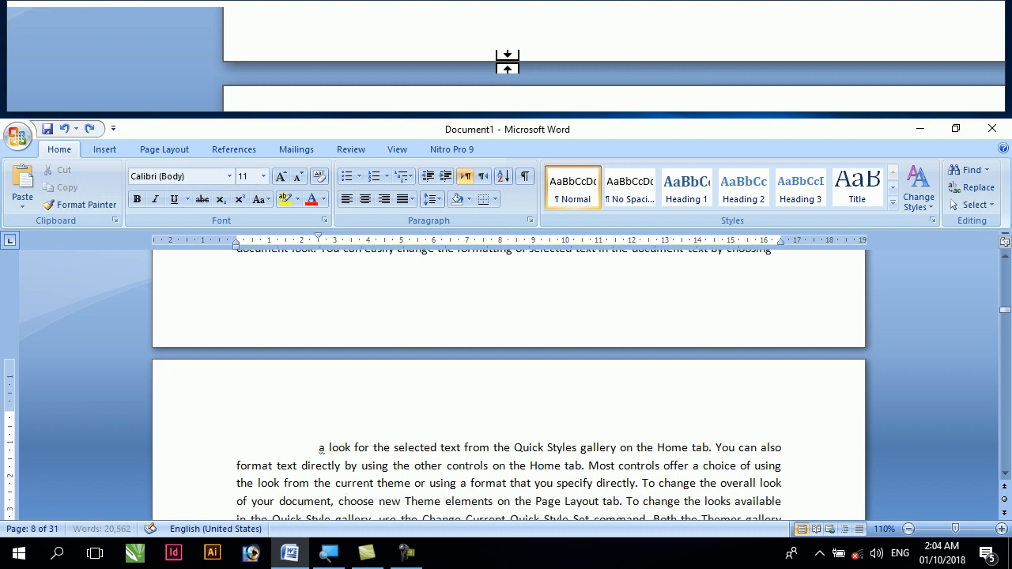
# Apply the Heading 3 style to the "Chapter" line on page 2 and enlarge it to 24 pt
pyautogui.moveTo(1009, 310); pyautogui.dragTo(1009, 271)
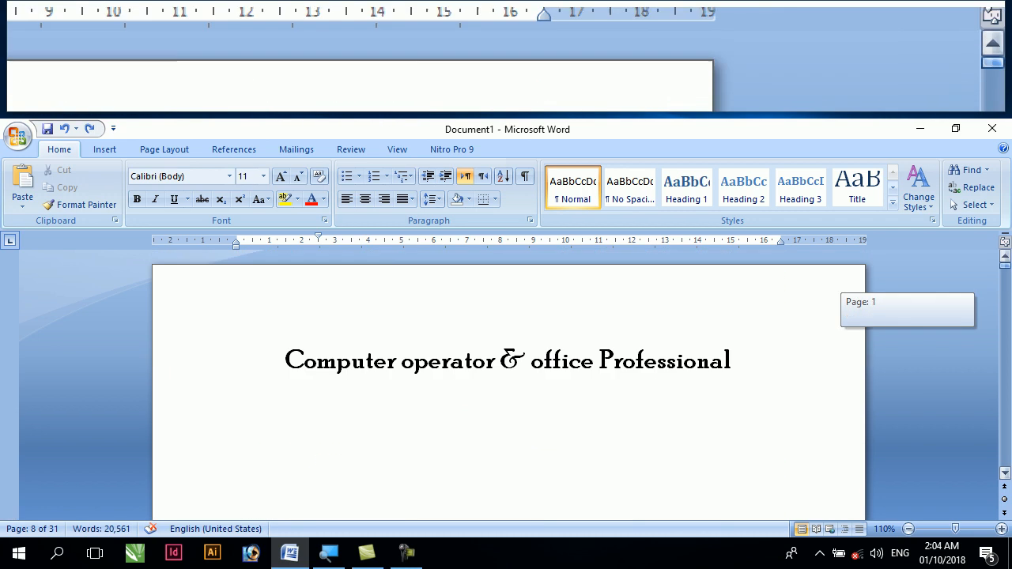
pyautogui.scroll(-5, 563, 360)
pyautogui.scroll(-3, 514, 336)
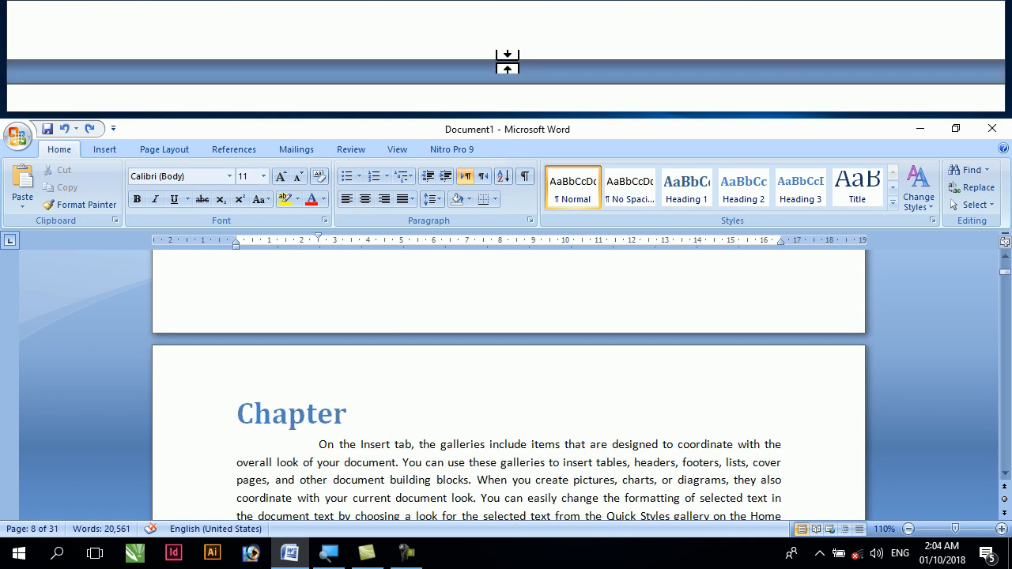
pyautogui.click(237, 419)
pyautogui.moveTo(237, 415); pyautogui.dragTo(383, 415)
pyautogui.hotkey('ctrl', 'c')
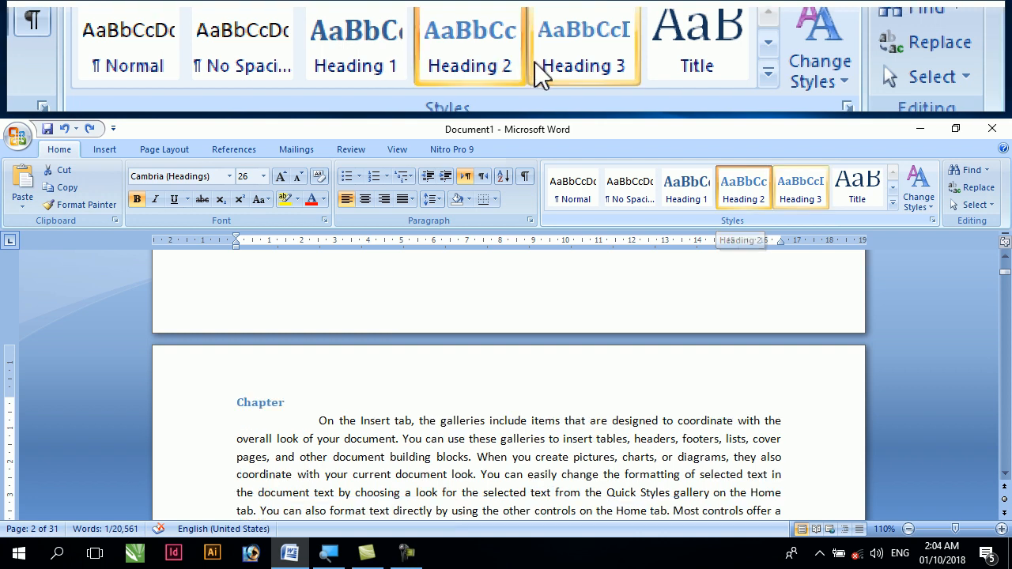
pyautogui.click(785, 194)
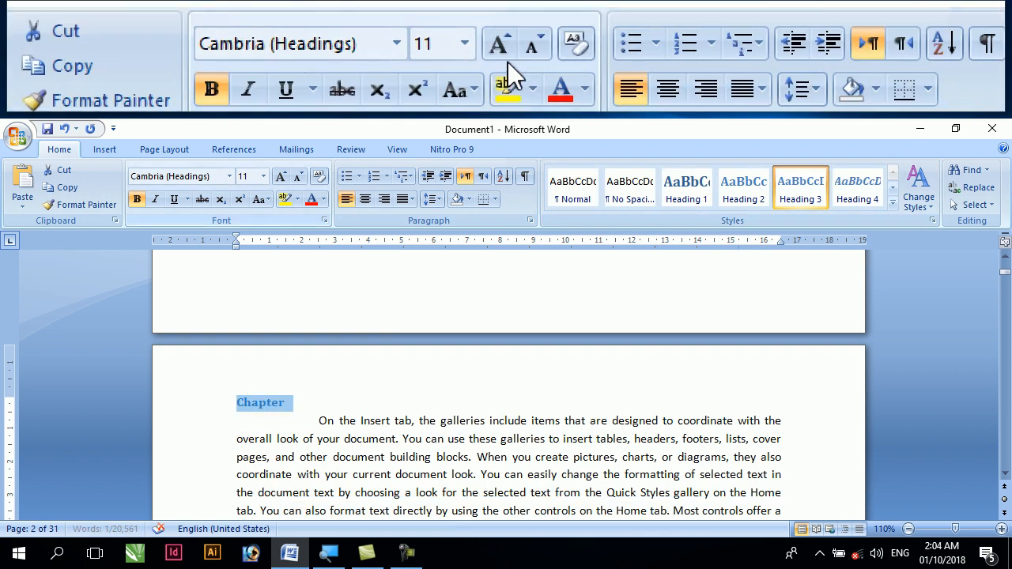
pyautogui.click(281, 175)
pyautogui.click(280, 176)
pyautogui.click(280, 175)
pyautogui.click(281, 176)
pyautogui.click(281, 175)
pyautogui.click(281, 176)
pyautogui.click(281, 176)
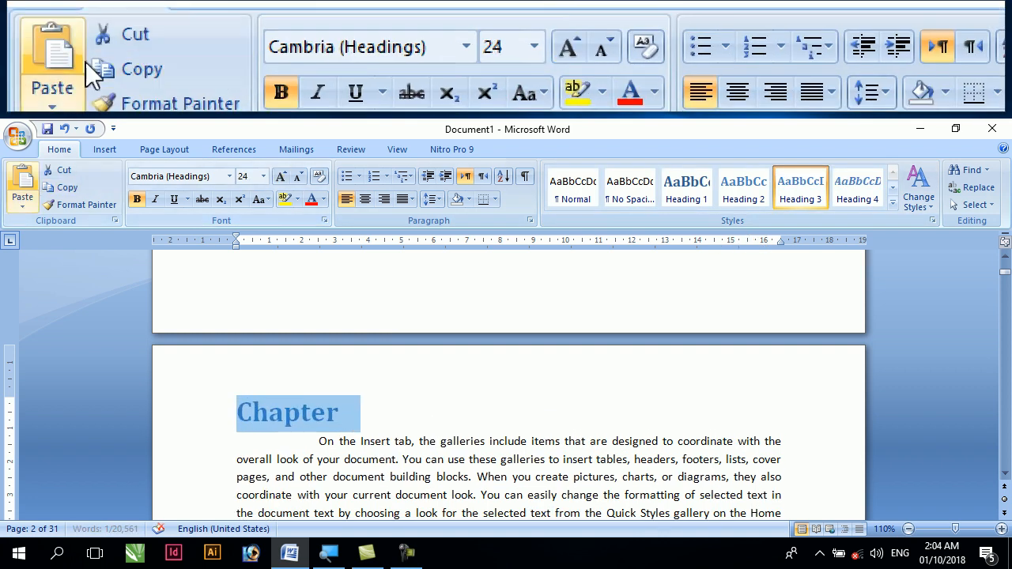
# Copy the restyled "Chapter" heading and paste it into the empty paragraph at the start of page 8
pyautogui.scroll(-5, 291, 342)
pyautogui.scroll(-10, 291, 343)
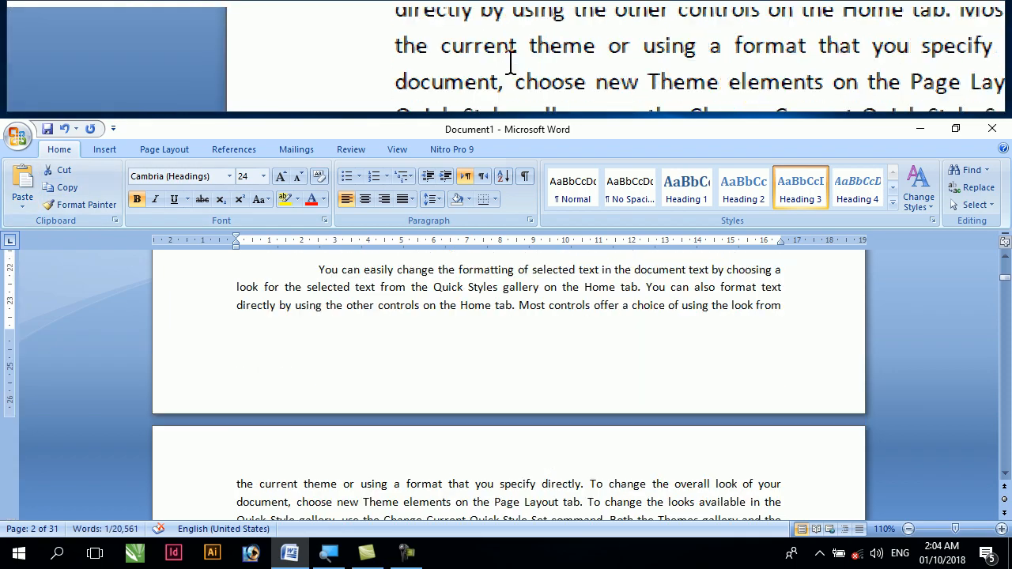
pyautogui.scroll(-10, 291, 342)
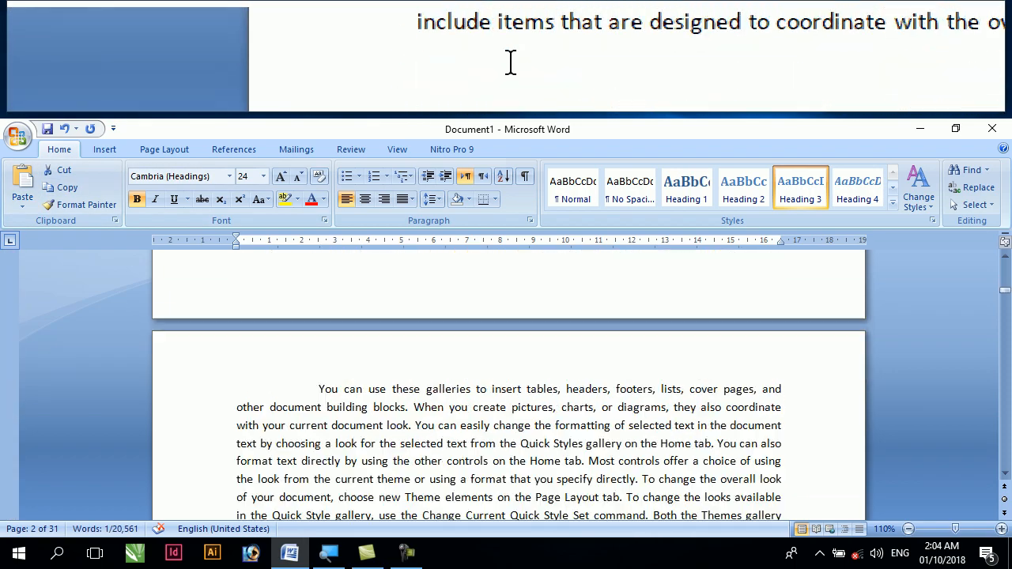
pyautogui.scroll(-10, 291, 342)
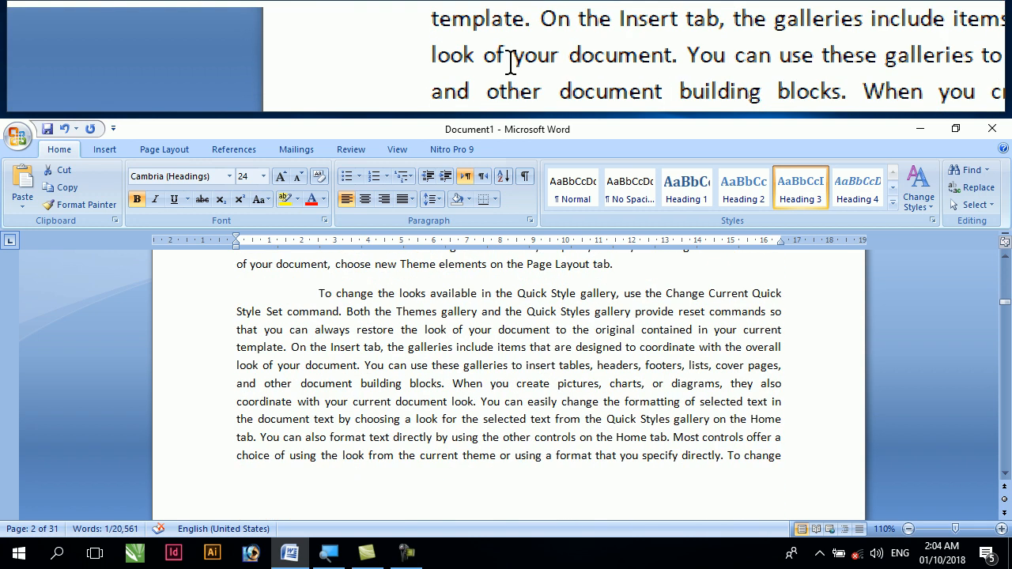
pyautogui.scroll(-1, 274, 336)
pyautogui.click(304, 392)
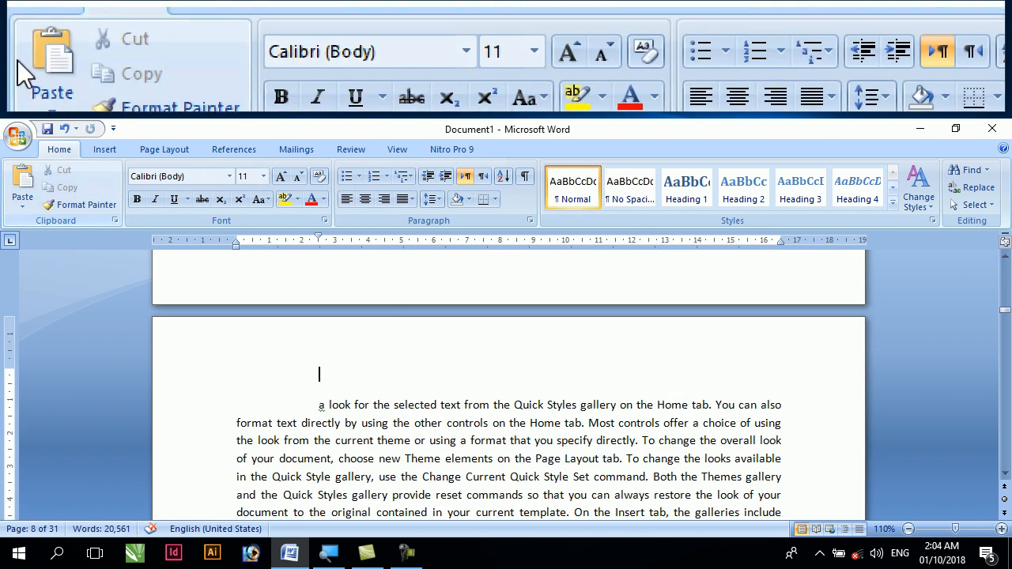
pyautogui.click(22, 188)
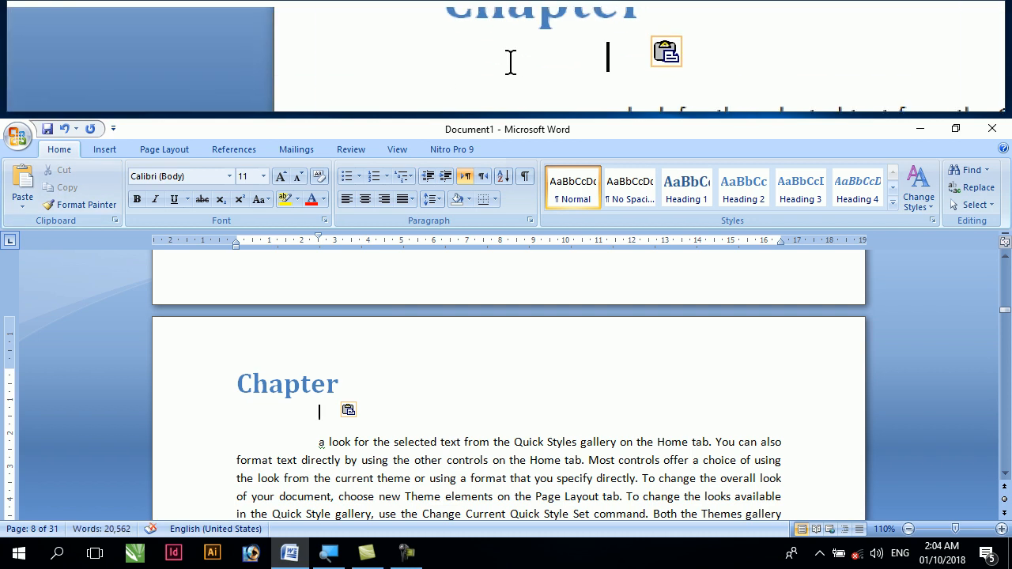
# Insert an empty paragraph above the text at the start of page 13 and paste the "Chapter" heading into it
pyautogui.scroll(-20, 272, 416)
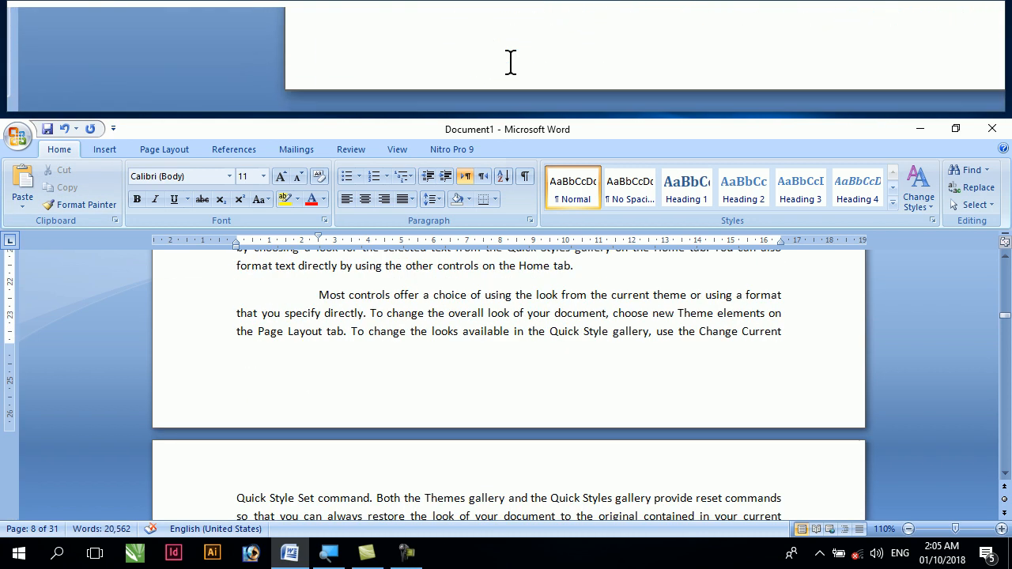
pyautogui.scroll(-5, 261, 413)
pyautogui.scroll(-4, 256, 425)
pyautogui.scroll(-4, 255, 419)
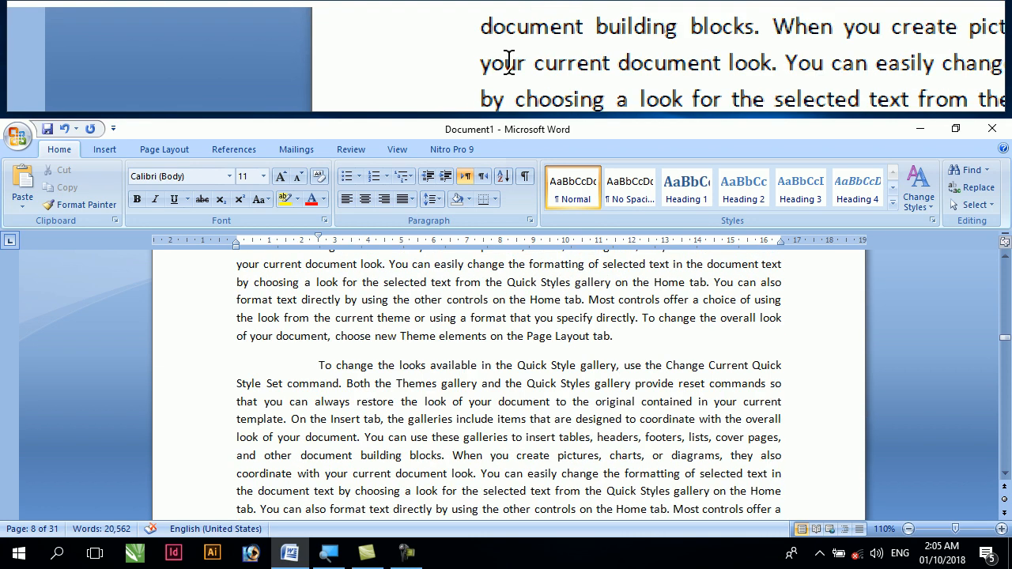
pyautogui.scroll(-6, 251, 424)
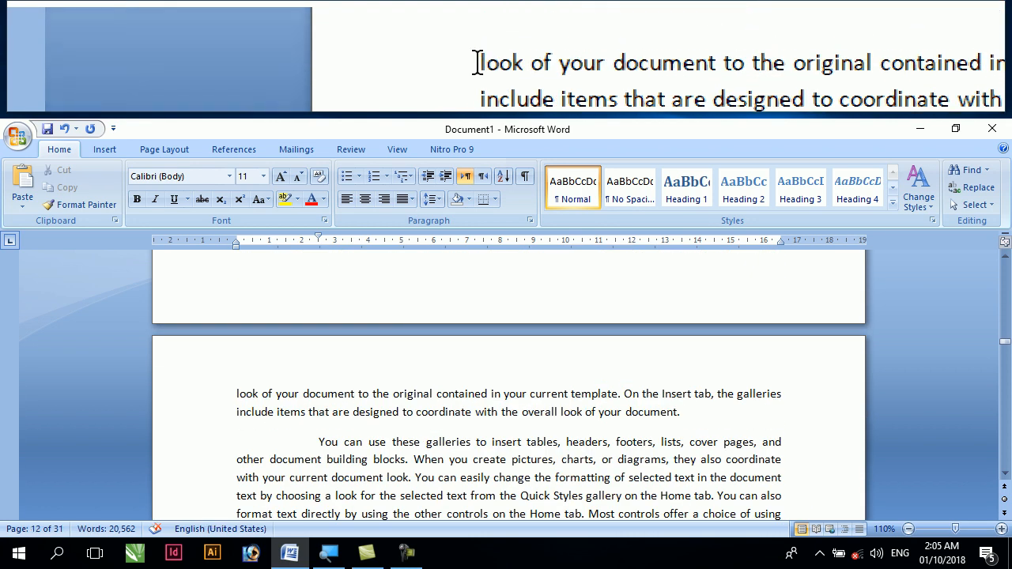
pyautogui.click(237, 394)
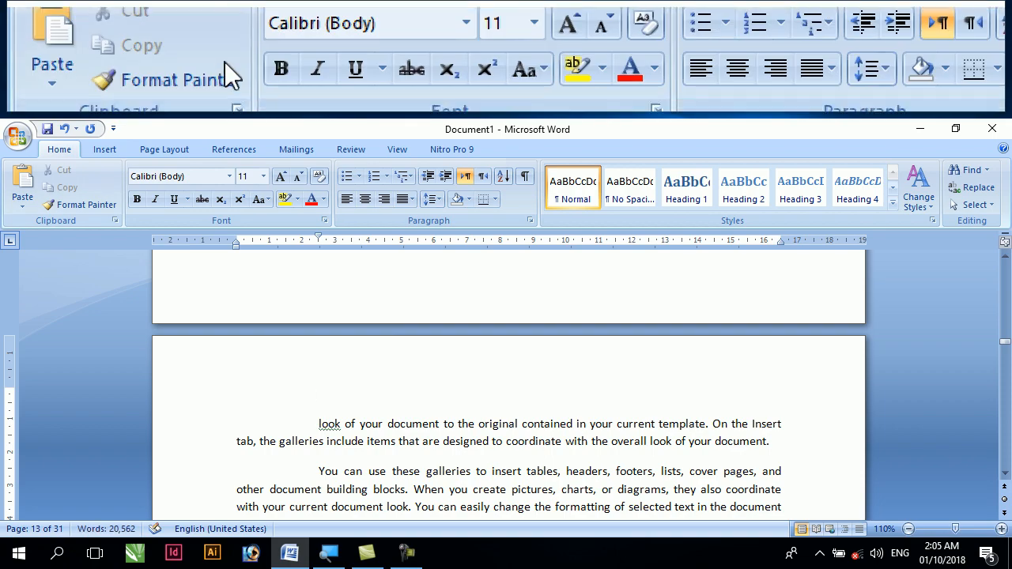
pyautogui.click(27, 190)
# Add an empty paragraph above the text at the start of page 19 and paste the "Chapter" heading there
pyautogui.scroll(-5, 298, 453)
pyautogui.scroll(-15, 304, 453)
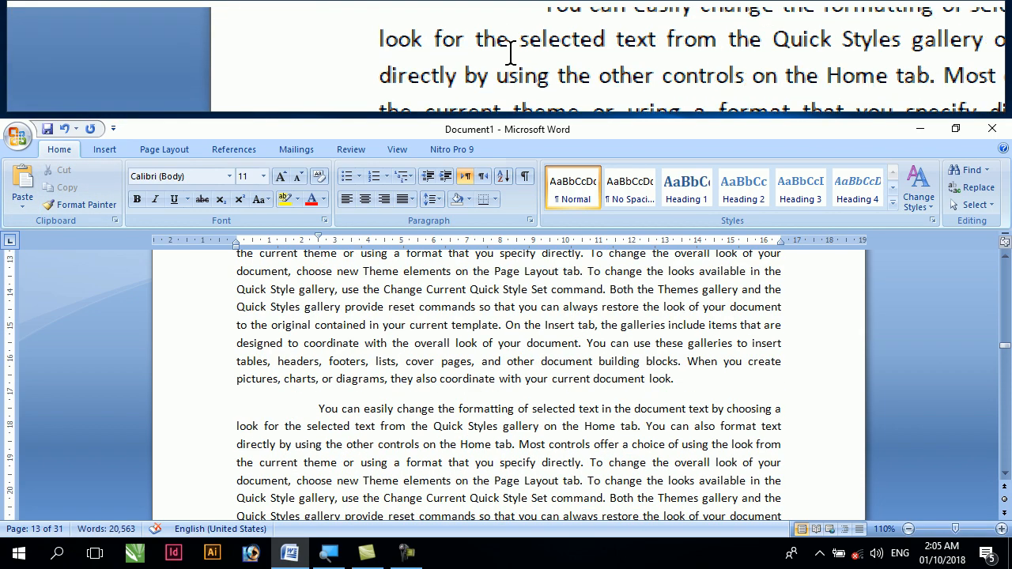
pyautogui.scroll(-10, 305, 453)
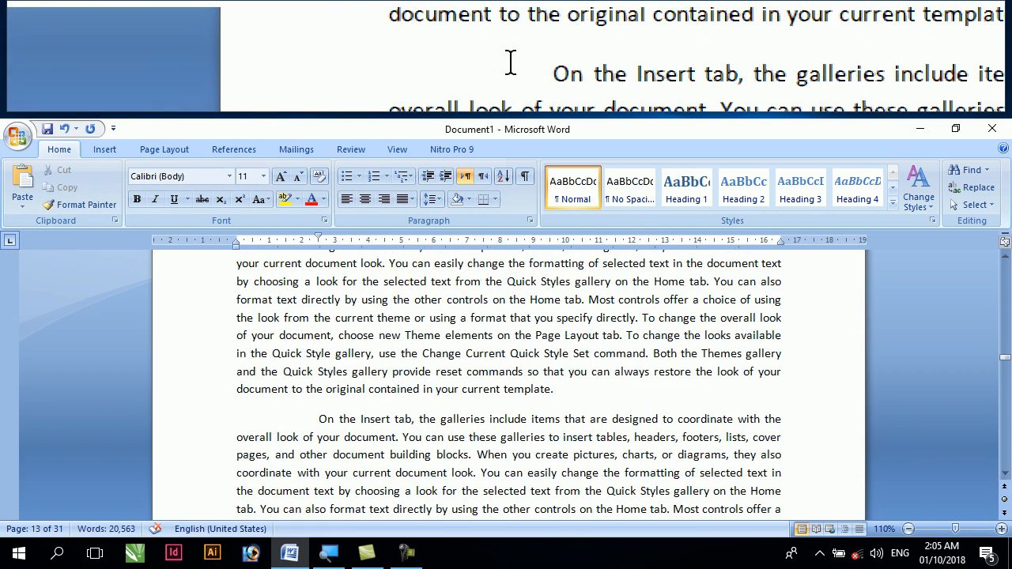
pyautogui.scroll(-10, 304, 453)
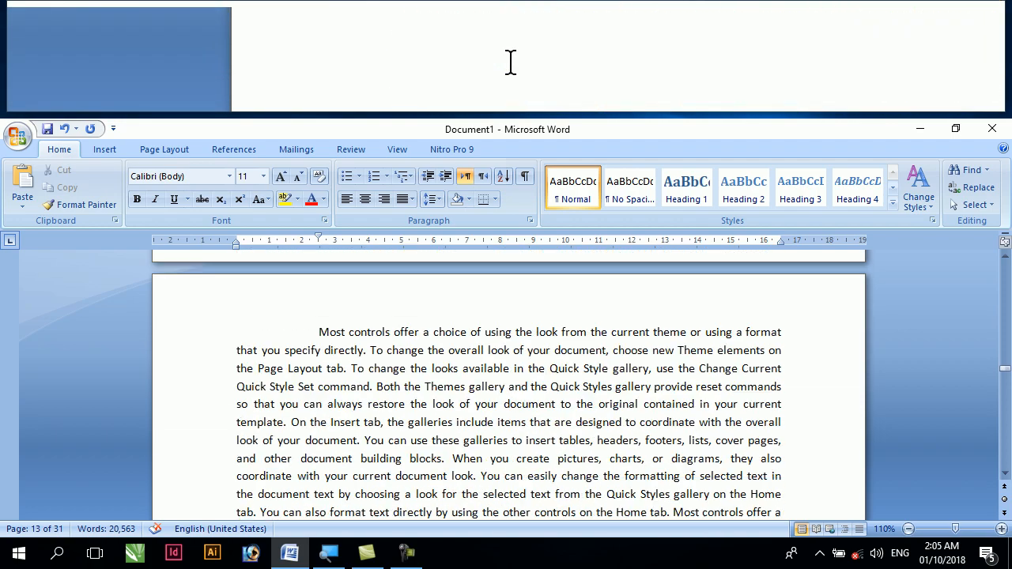
pyautogui.scroll(-10, 293, 321)
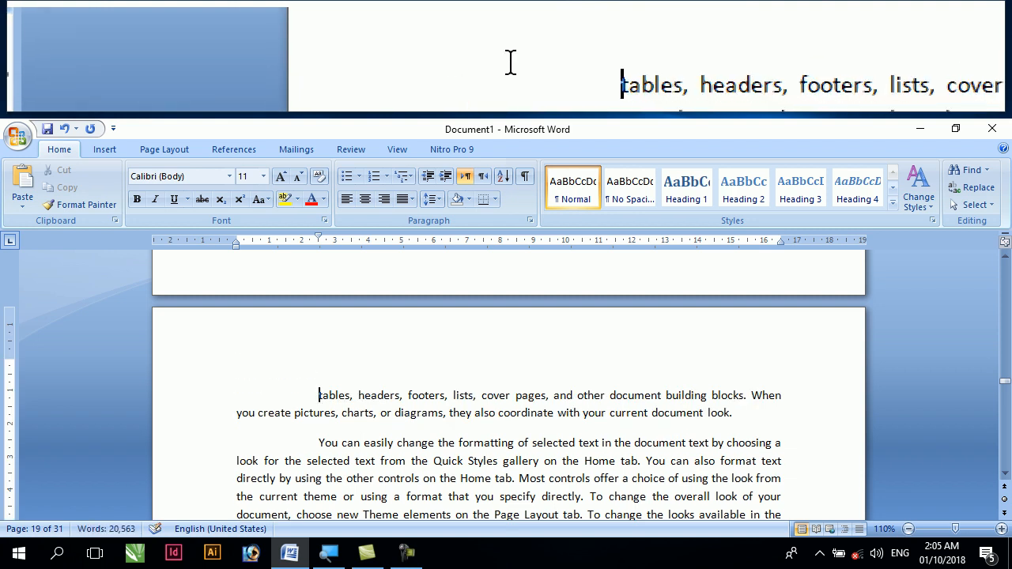
pyautogui.press('Return')
pyautogui.click(22, 183)
# Indent the first line of page 23, insert an empty paragraph above it, and paste the "Chapter" heading there
pyautogui.scroll(-10, 261, 294)
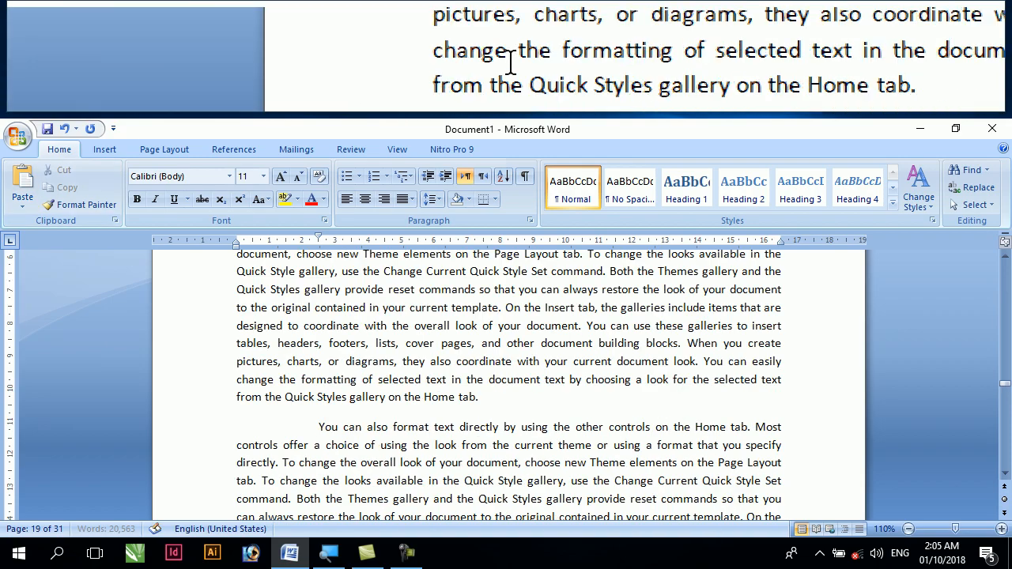
pyautogui.scroll(-12, 268, 403)
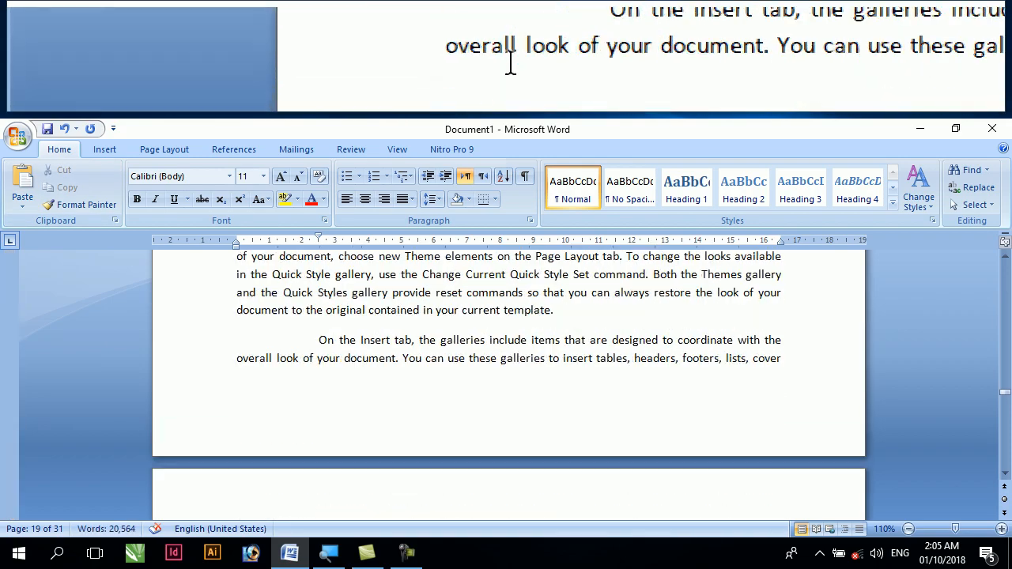
pyautogui.scroll(-12, 269, 405)
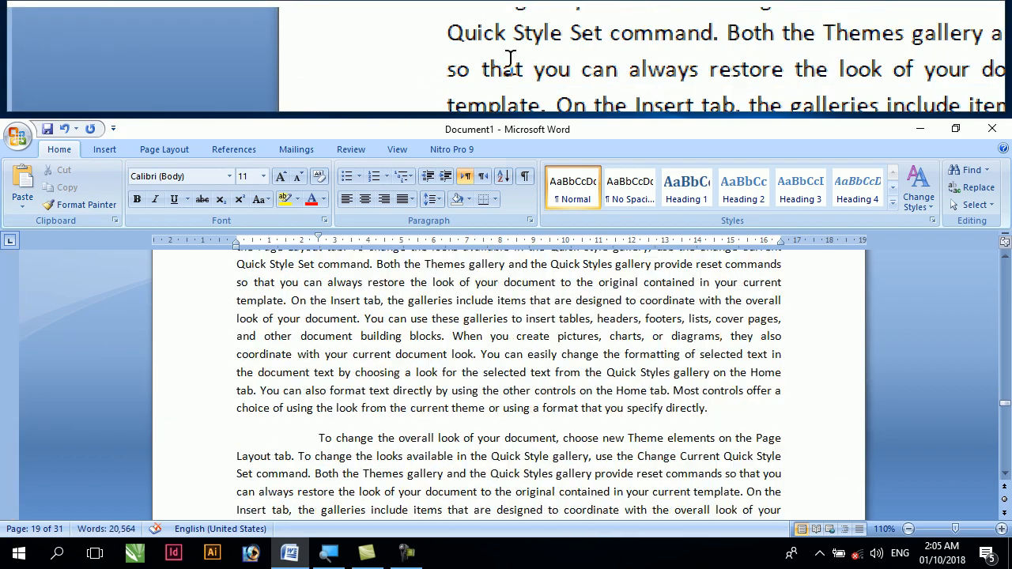
pyautogui.scroll(-10, 261, 397)
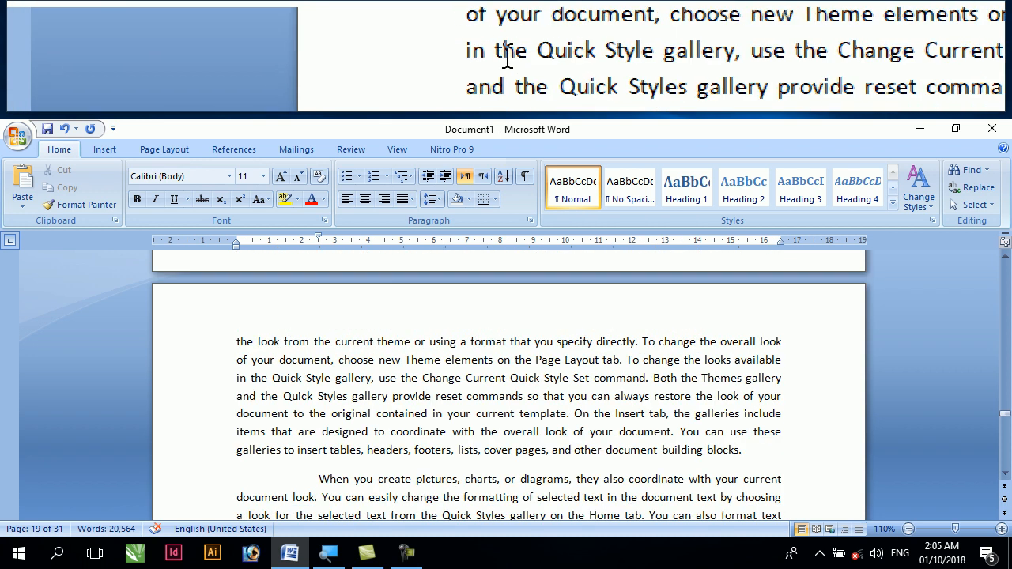
pyautogui.click(237, 341)
pyautogui.press('Tab')
pyautogui.press('Return')
pyautogui.press('Up')
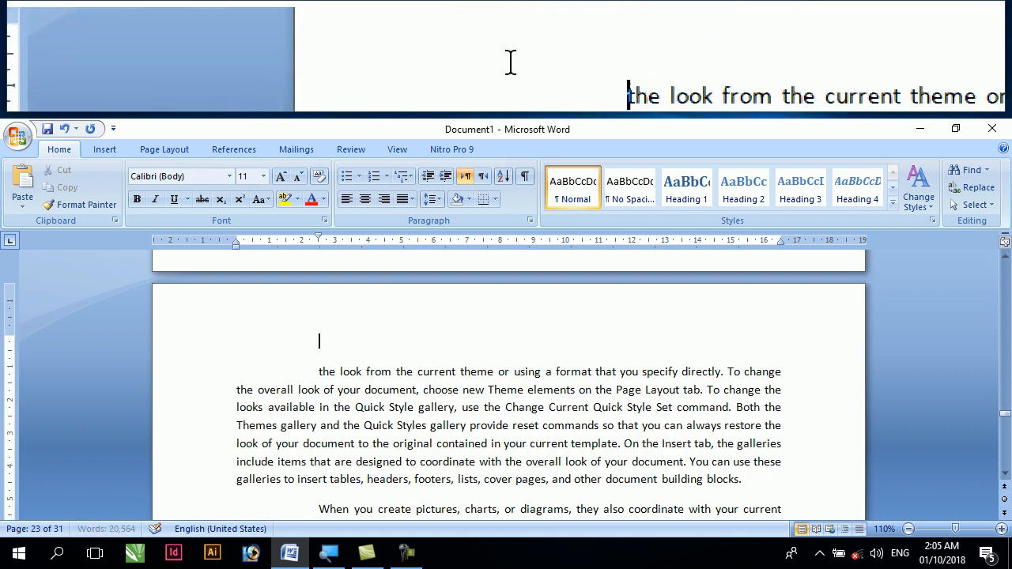
pyautogui.click(19, 187)
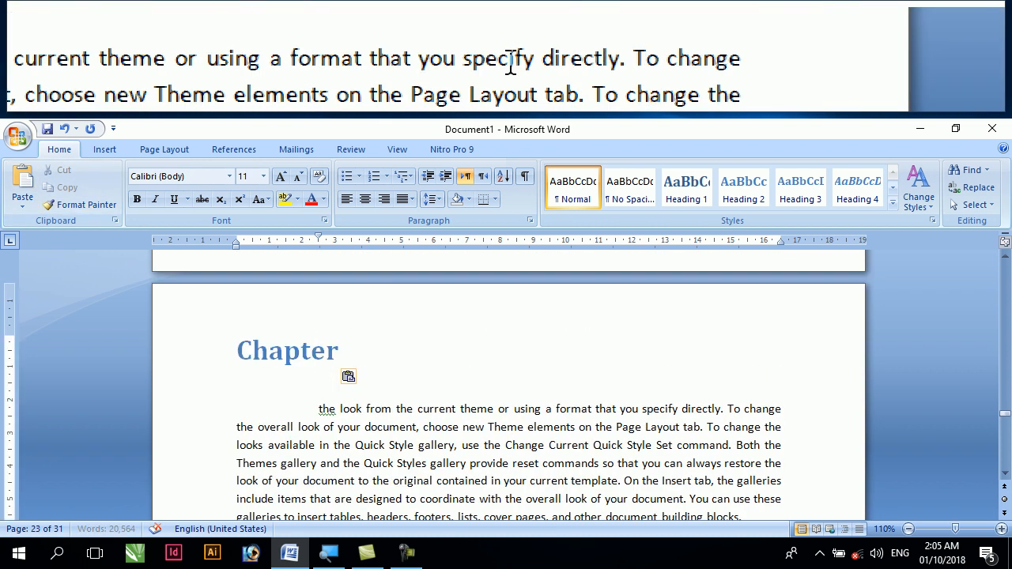
# Insert the Automatic Table 2 table of contents below the "Computer operator & office Professional" title on the first page
pyautogui.moveTo(1005, 413); pyautogui.dragTo(1003, 279)
pyautogui.moveTo(1004, 271); pyautogui.dragTo(1004, 271)
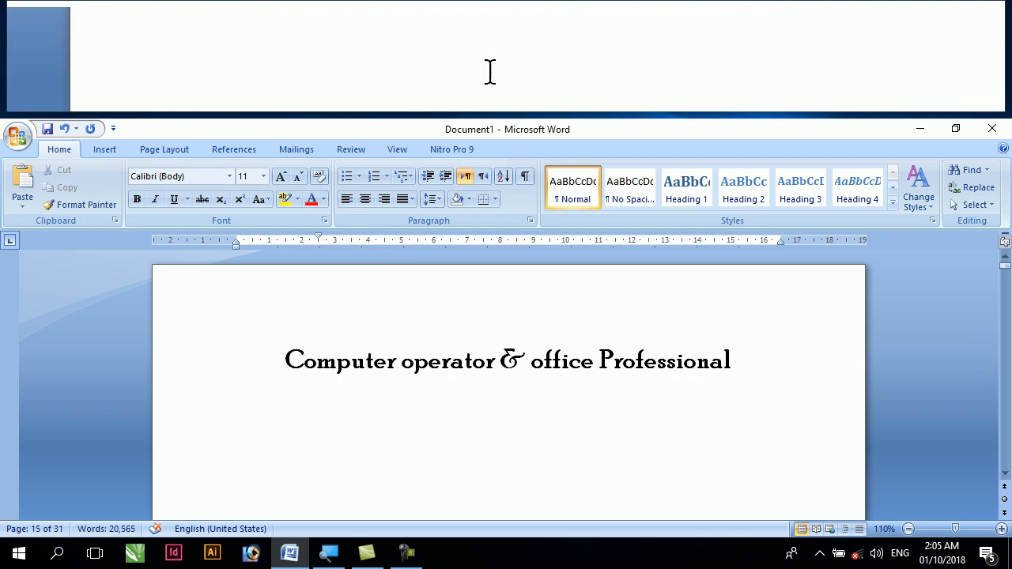
pyautogui.click(250, 415)
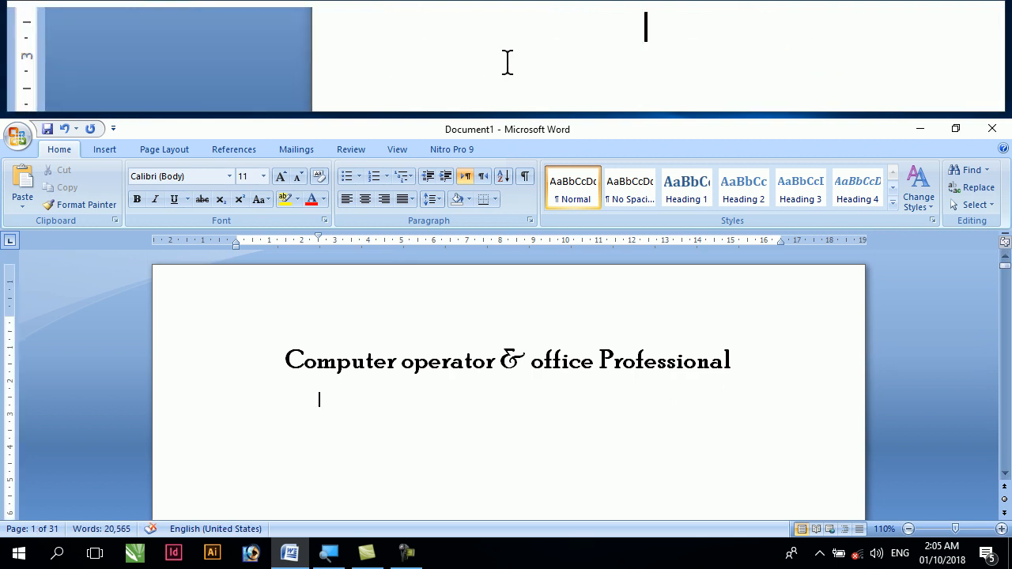
pyautogui.click(244, 150)
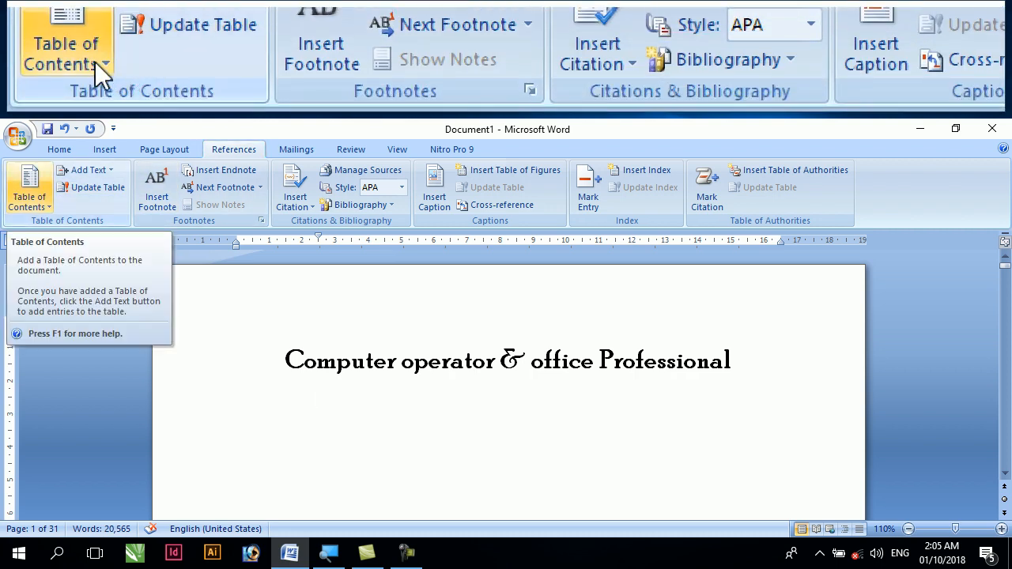
pyautogui.click(44, 205)
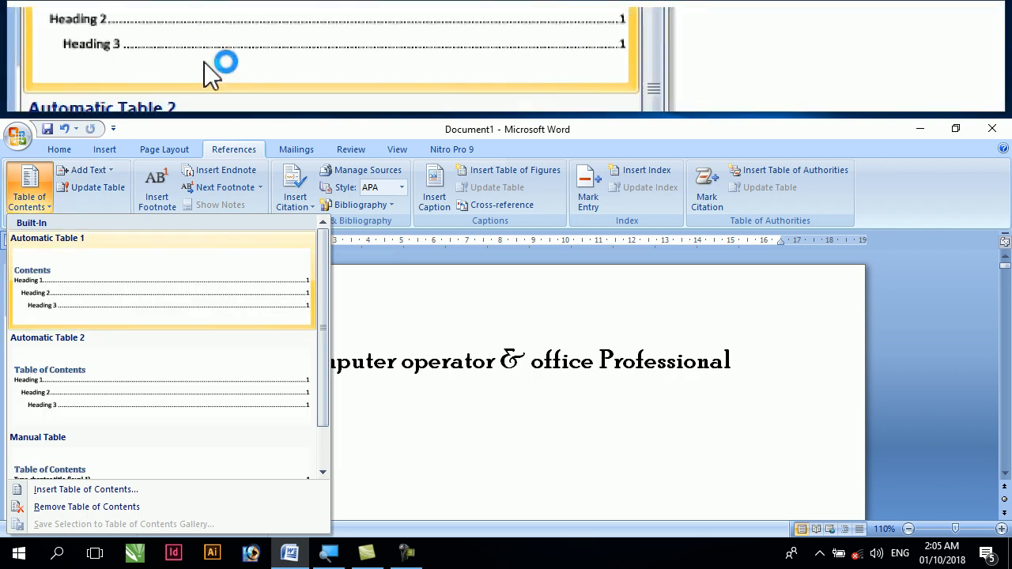
pyautogui.scroll(-1, 111, 275)
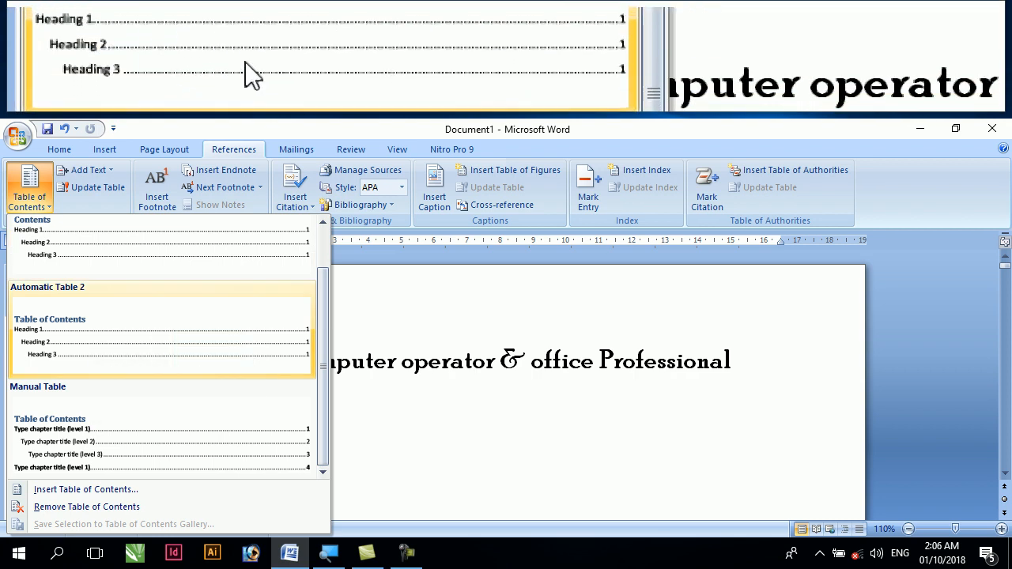
pyautogui.click(119, 351)
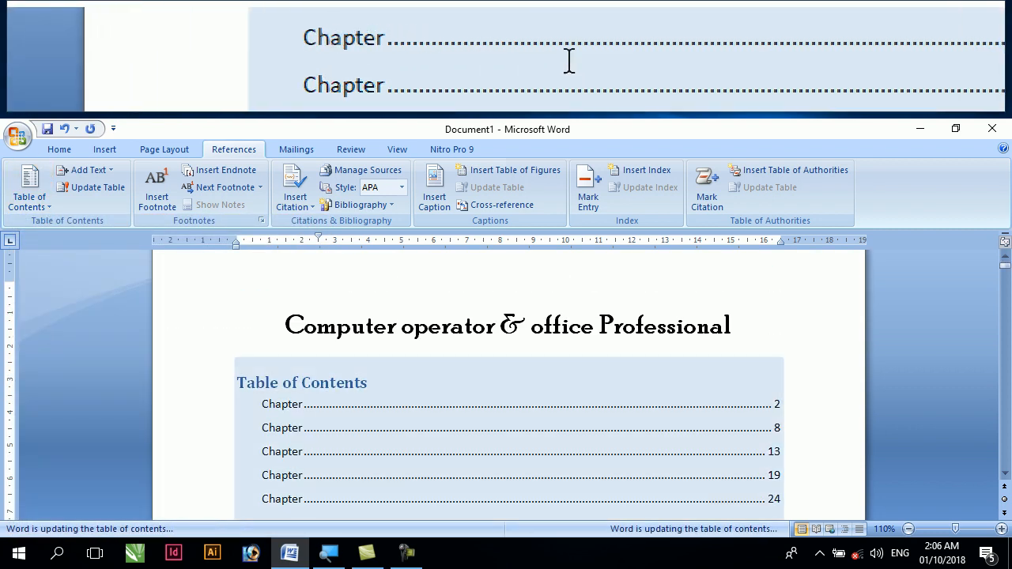
# Enlarge the five chapter entries in the table of contents to 22 pt
pyautogui.scroll(-2, 498, 336)
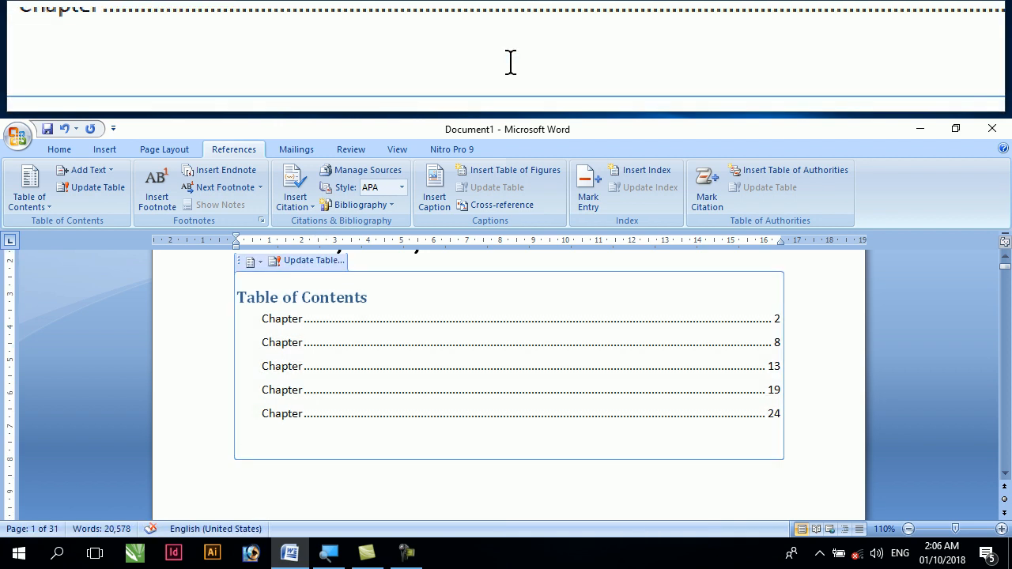
pyautogui.moveTo(506, 439); pyautogui.dragTo(192, 318)
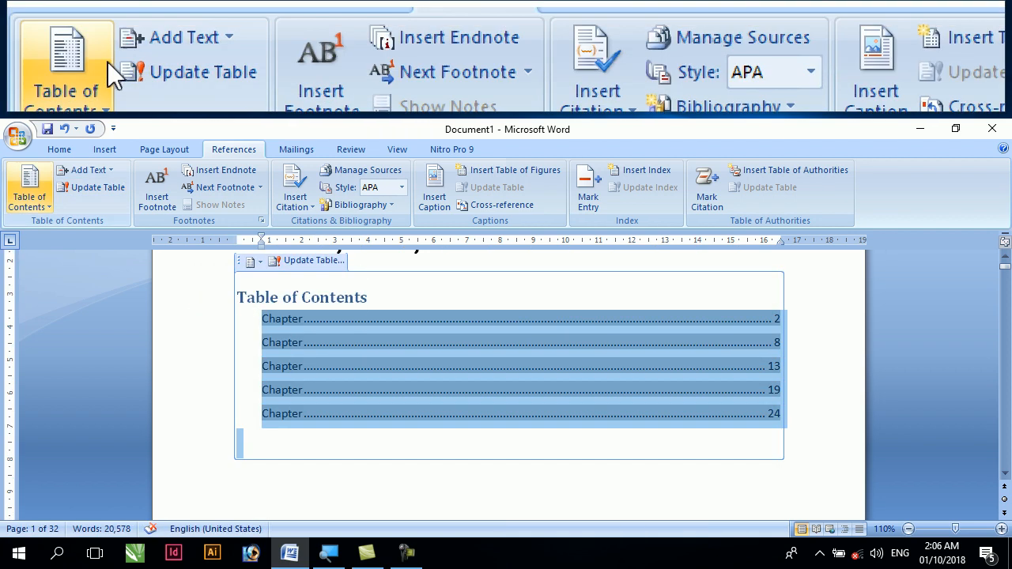
pyautogui.click(59, 149)
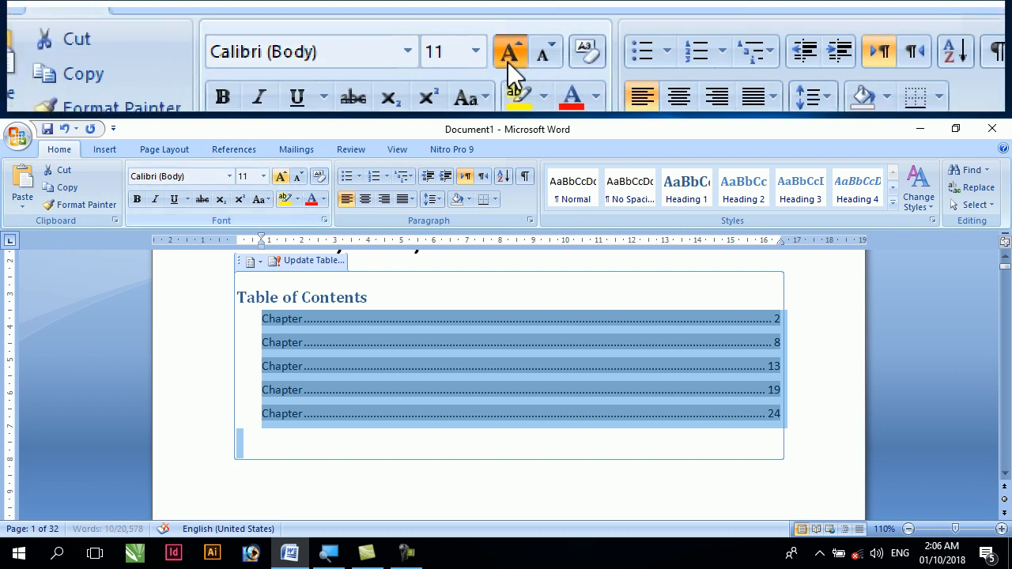
pyautogui.click(280, 176)
pyautogui.click(280, 176)
pyautogui.click(280, 175)
pyautogui.click(280, 175)
pyautogui.click(280, 175)
pyautogui.click(281, 175)
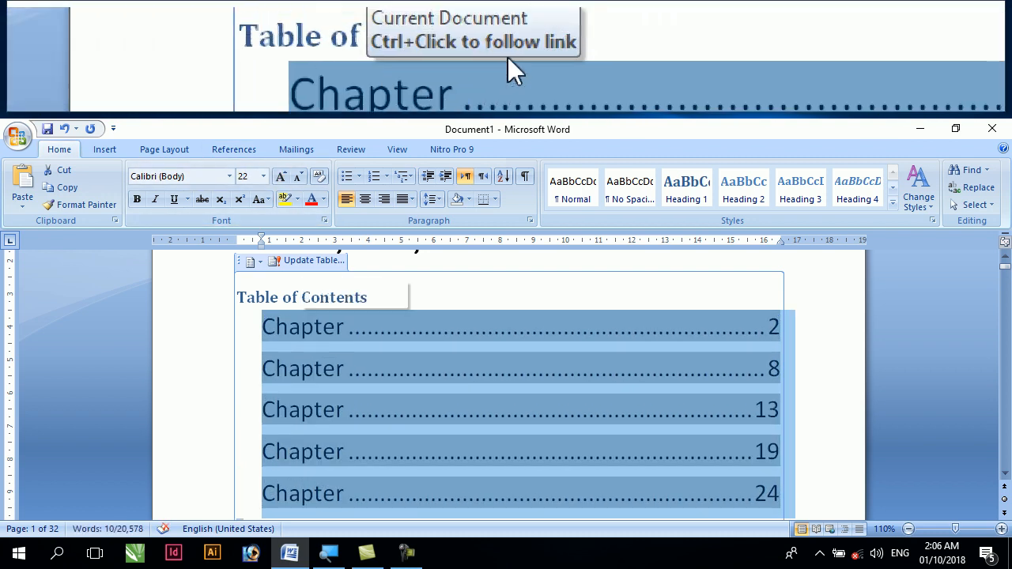
# Center the "Table of Contents" heading above the chapter entries
pyautogui.moveTo(375, 299); pyautogui.dragTo(245, 300)
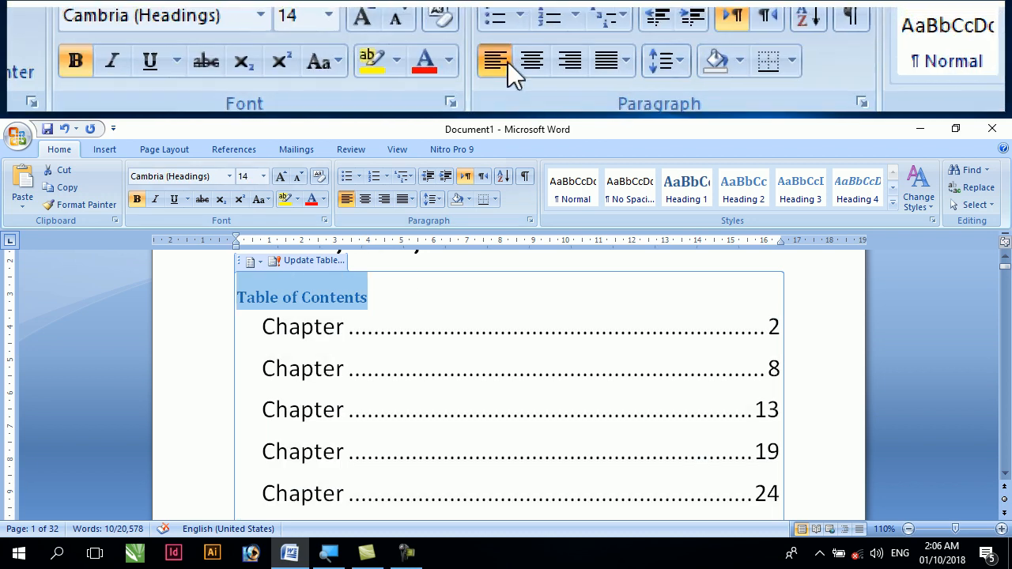
pyautogui.click(365, 199)
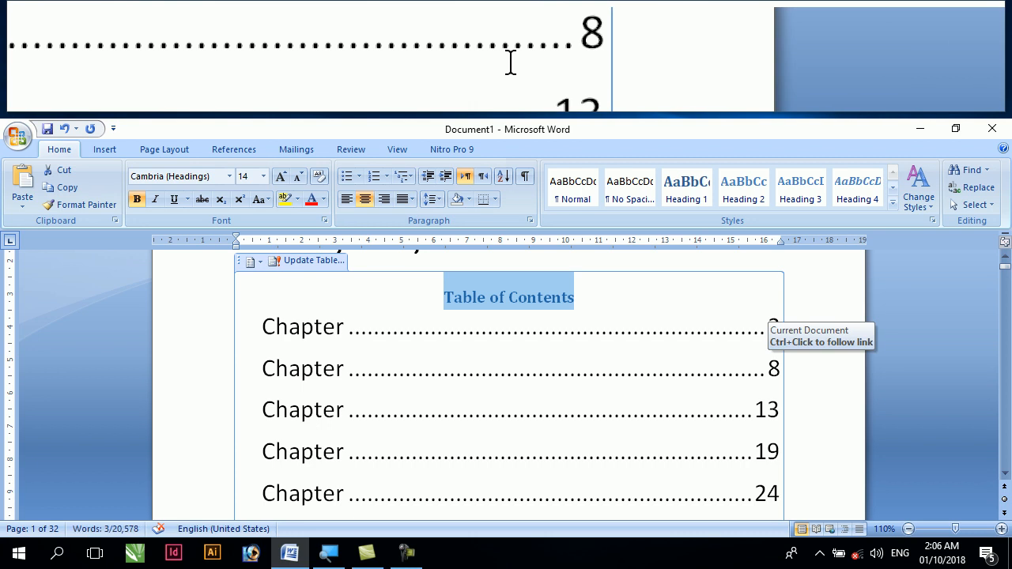
# Review the table of contents entries and follow the link of the last one to its chapter on page 24
pyautogui.scroll(-2, 736, 372)
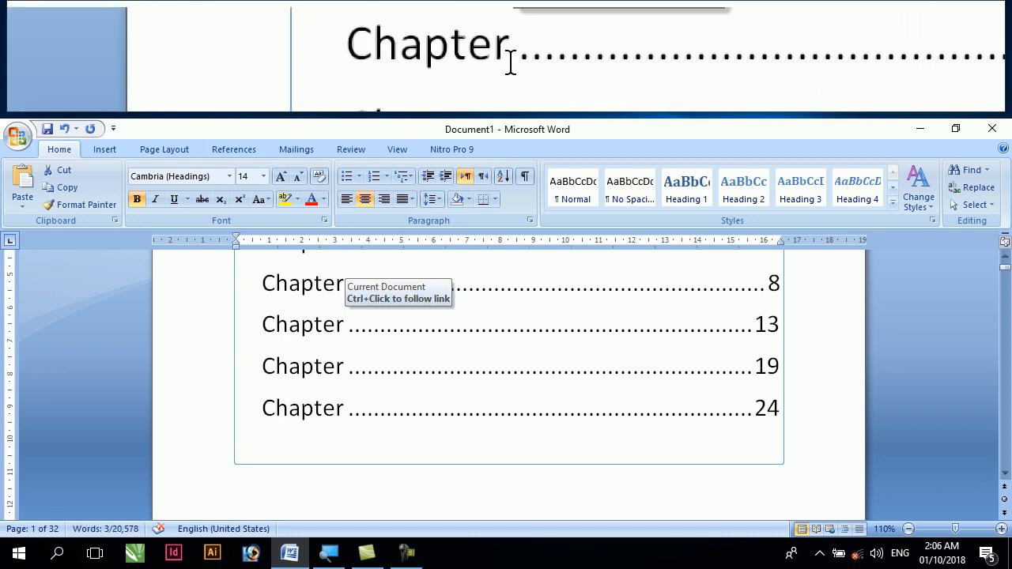
pyautogui.scroll(1, 347, 273)
pyautogui.scroll(1, 376, 363)
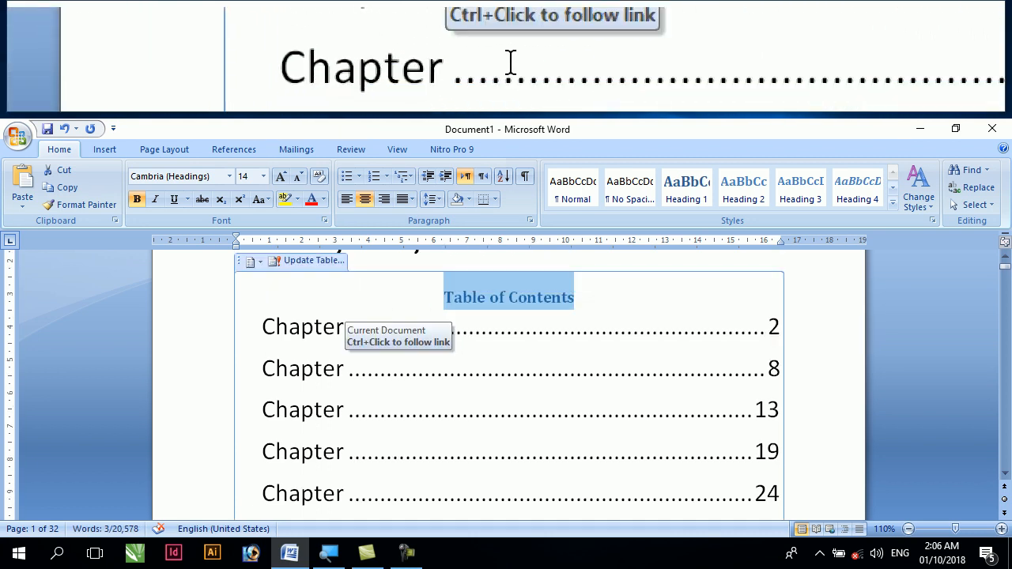
pyautogui.scroll(-1, 378, 367)
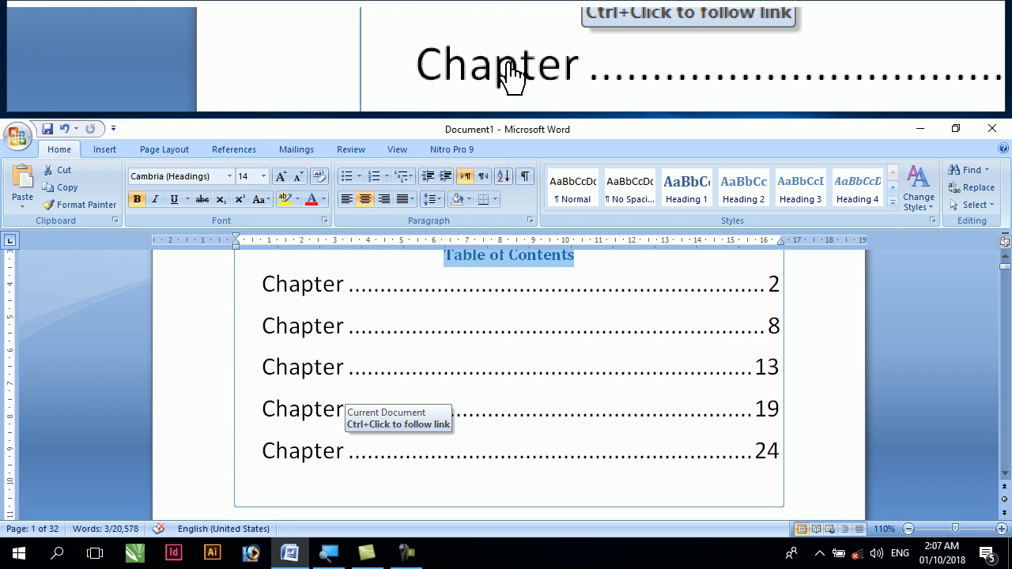
pyautogui.keyDown('ctrl'); pyautogui.click(305, 451); pyautogui.keyUp('ctrl')
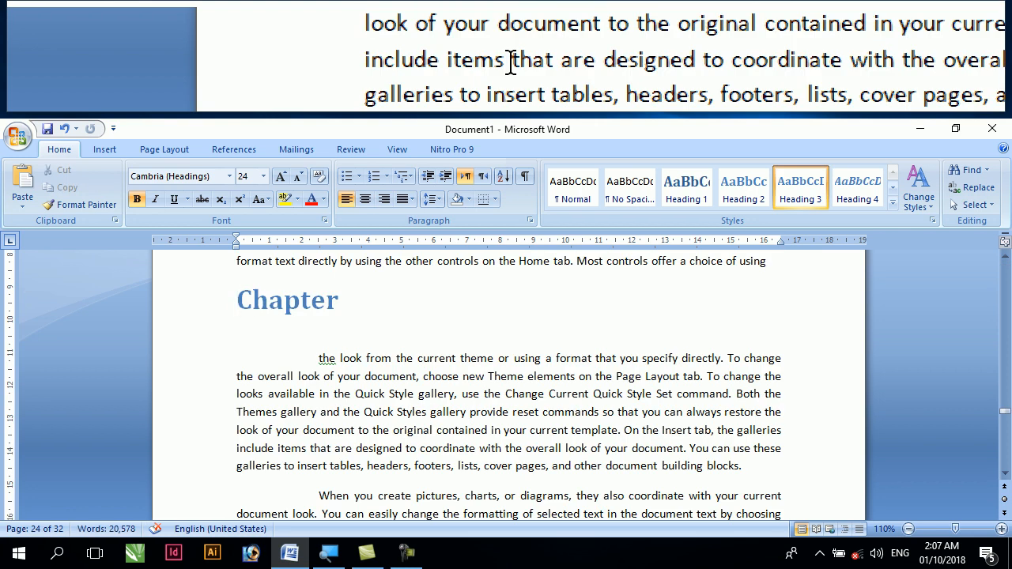
# Undo the most recent changes, back to the bulleted paragraph on page 19
pyautogui.moveTo(1004, 412); pyautogui.dragTo(1004, 379)
pyautogui.hotkey('ctrl', 'z')
pyautogui.hotkey('ctrl', 'z')
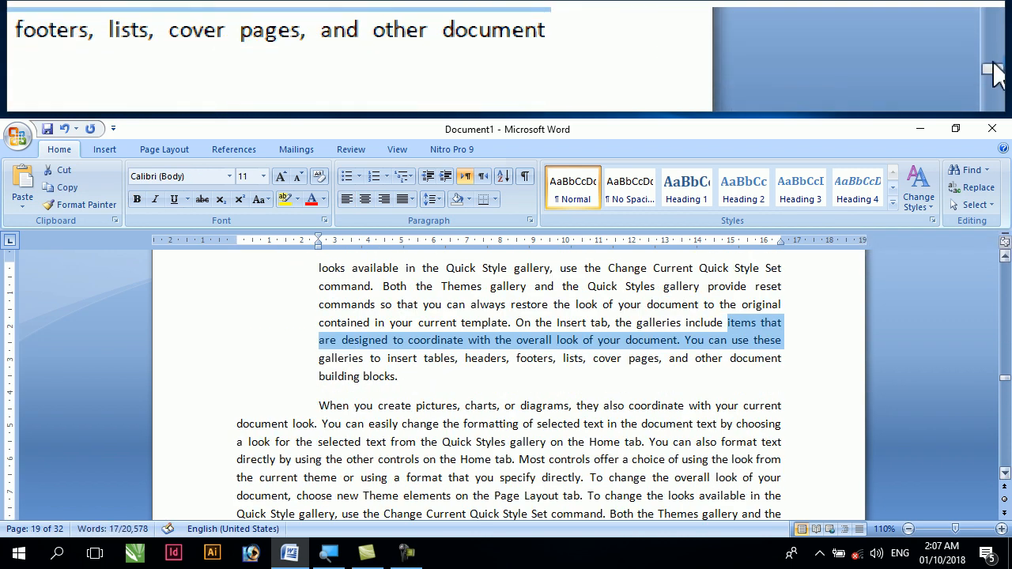
pyautogui.hotkey('ctrl', 'z')
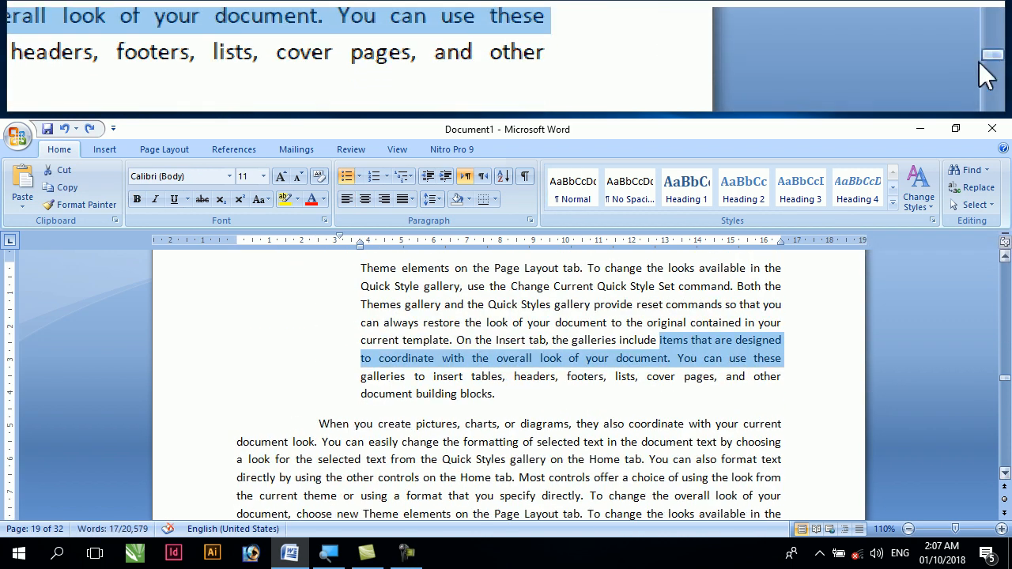
# Return to the first page and examine the table of contents and its chapter entries down to the last one
pyautogui.moveTo(1004, 381); pyautogui.dragTo(1004, 267)
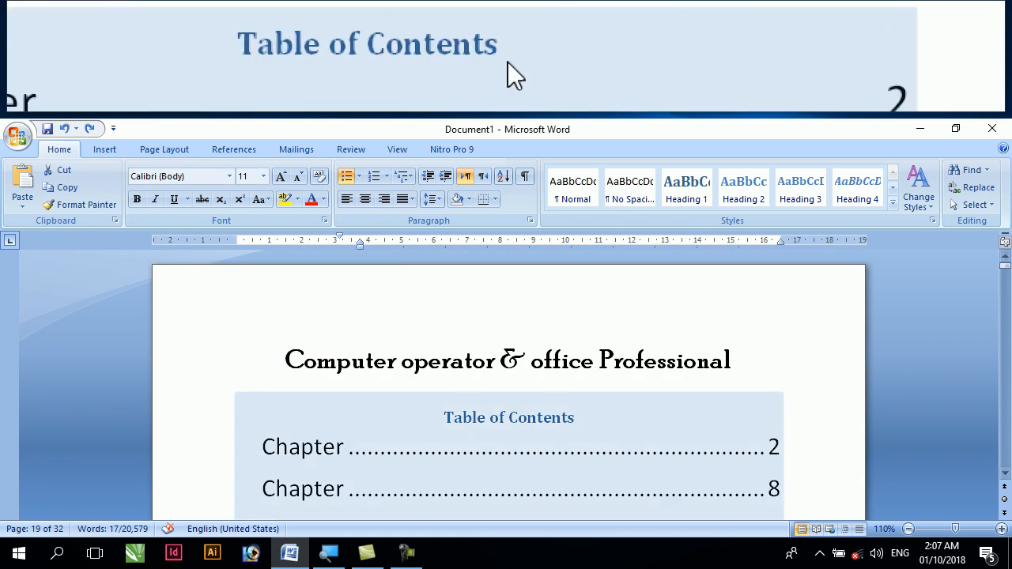
pyautogui.scroll(-1, 579, 427)
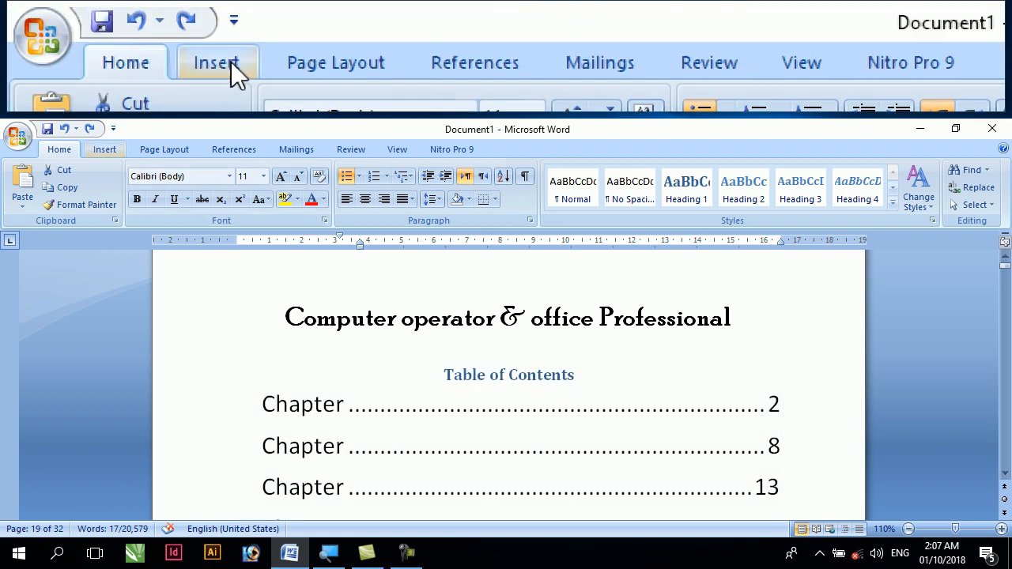
pyautogui.click(111, 149)
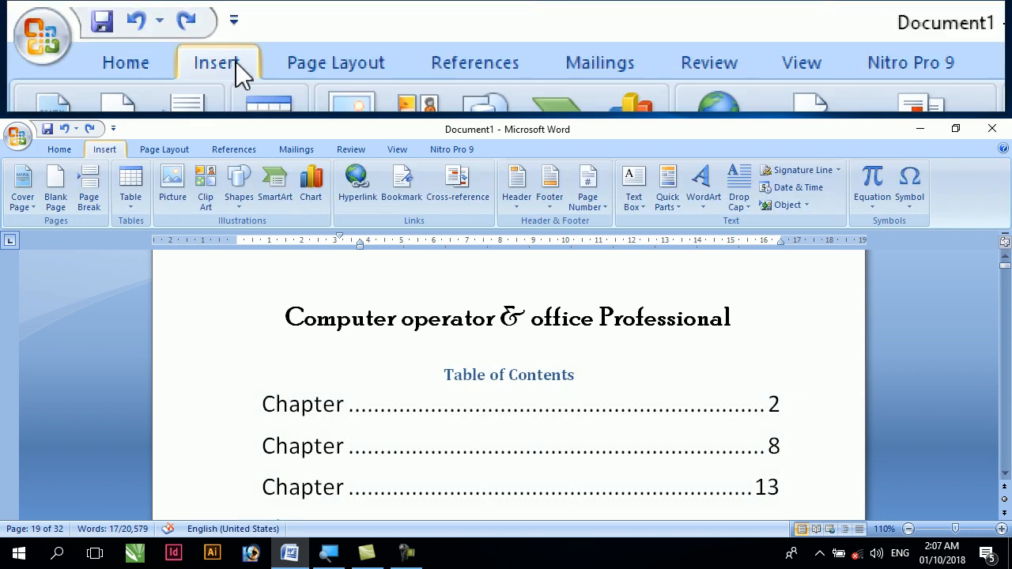
pyautogui.click(231, 149)
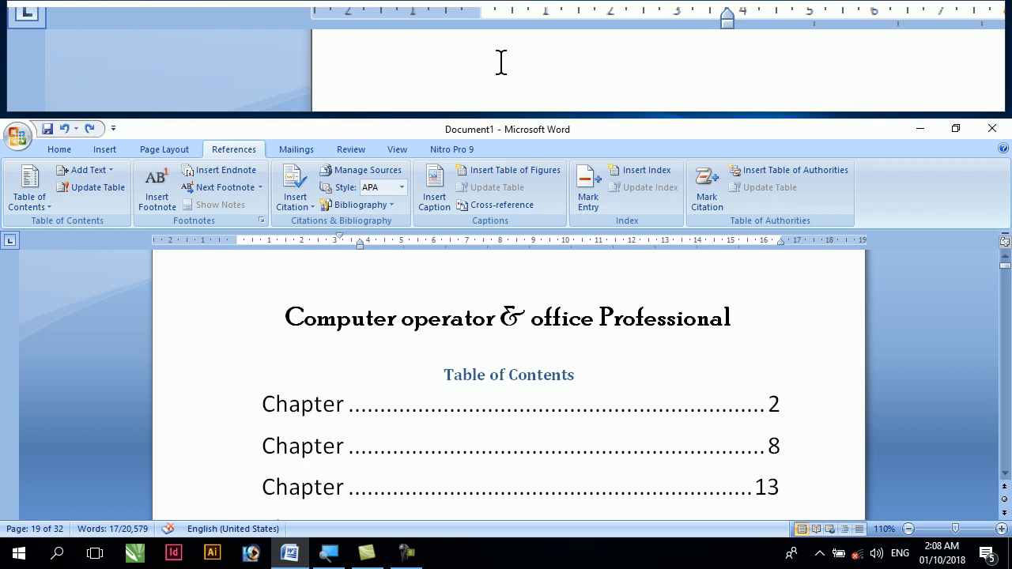
pyautogui.click(382, 395)
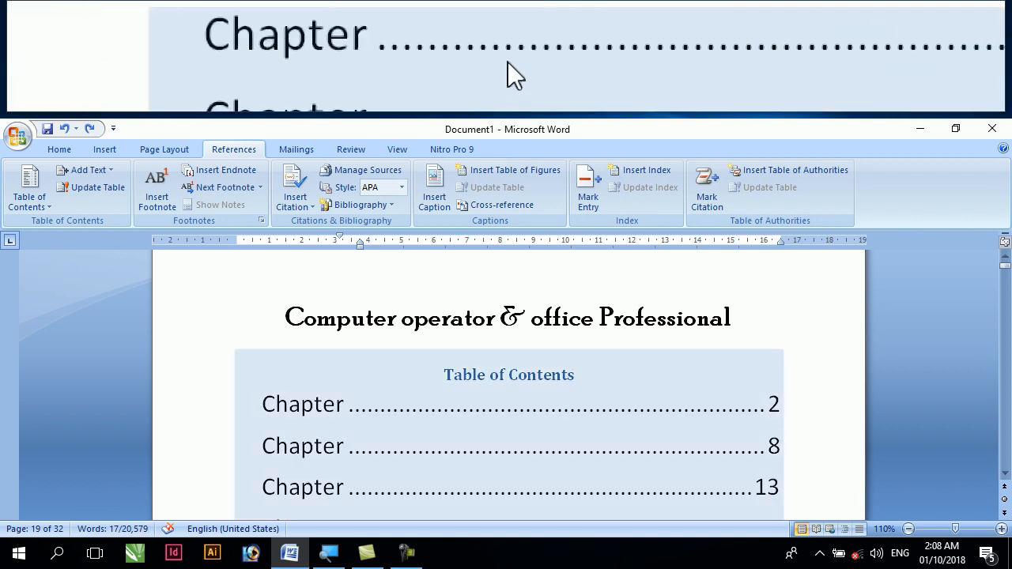
pyautogui.scroll(-1, 413, 384)
pyautogui.scroll(-3, 415, 418)
pyautogui.click(355, 417)
pyautogui.click(325, 433)
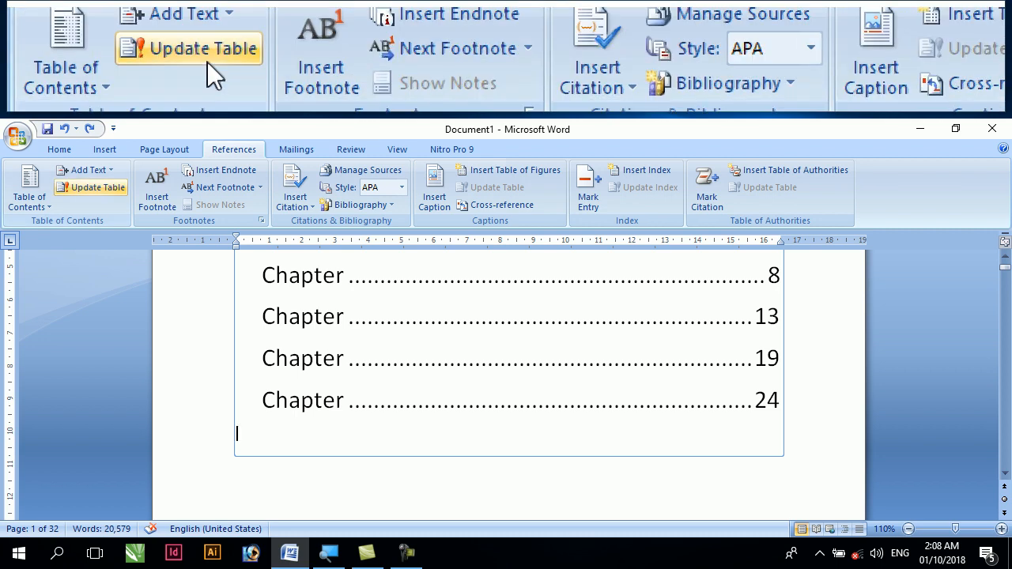
# Open a new line before "look of your document" on page 27 and paste the copied "Chapter" heading there
pyautogui.moveTo(1004, 267); pyautogui.dragTo(1004, 427)
pyautogui.click(237, 286)
pyautogui.press('Tab')
pyautogui.press('Return')
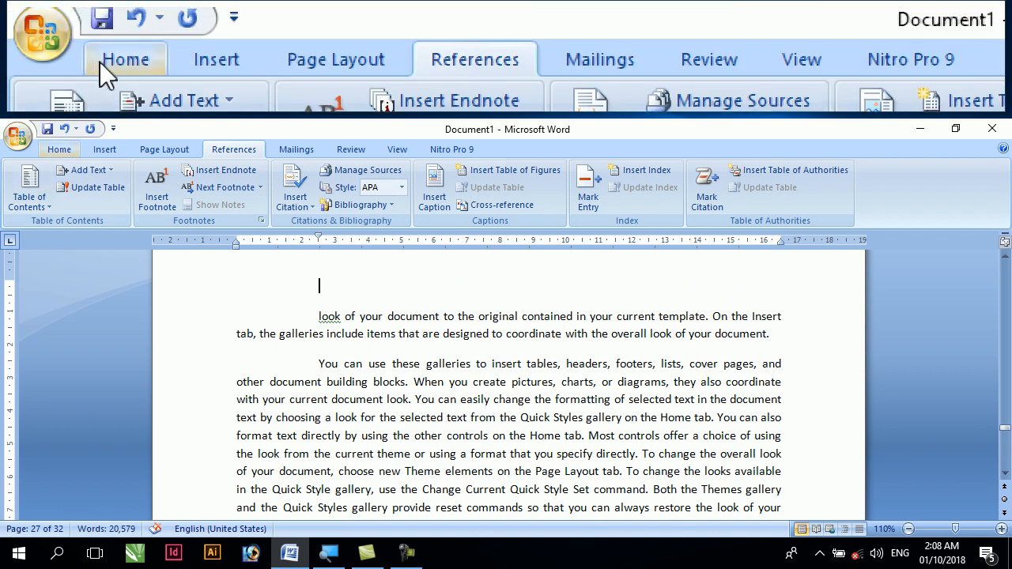
pyautogui.click(49, 151)
pyautogui.click(22, 184)
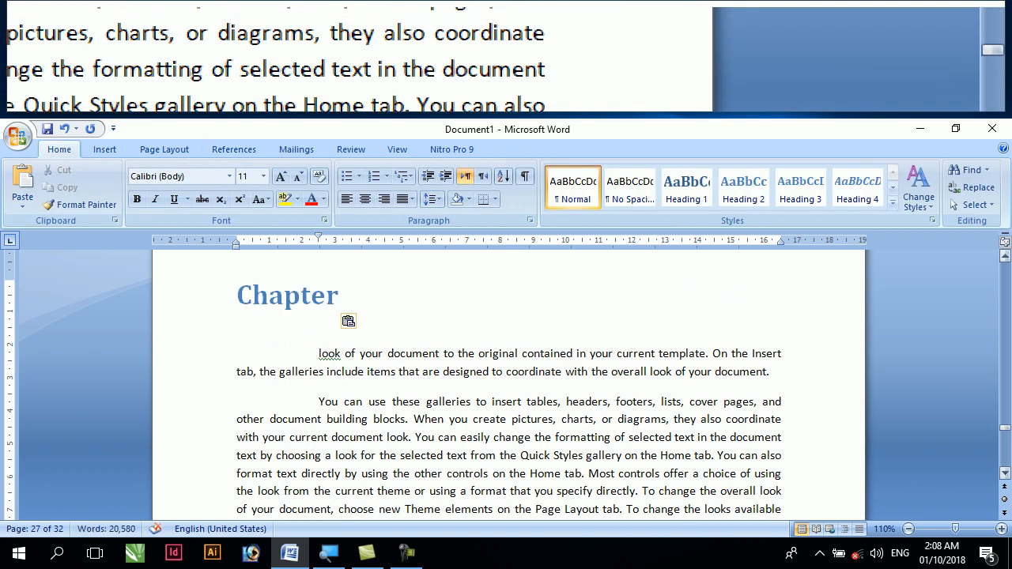
# Update the entire table of contents on the first page, including its entries as well as the page numbers
pyautogui.moveTo(1007, 429); pyautogui.dragTo(1002, 261)
pyautogui.scroll(-5, 528, 371)
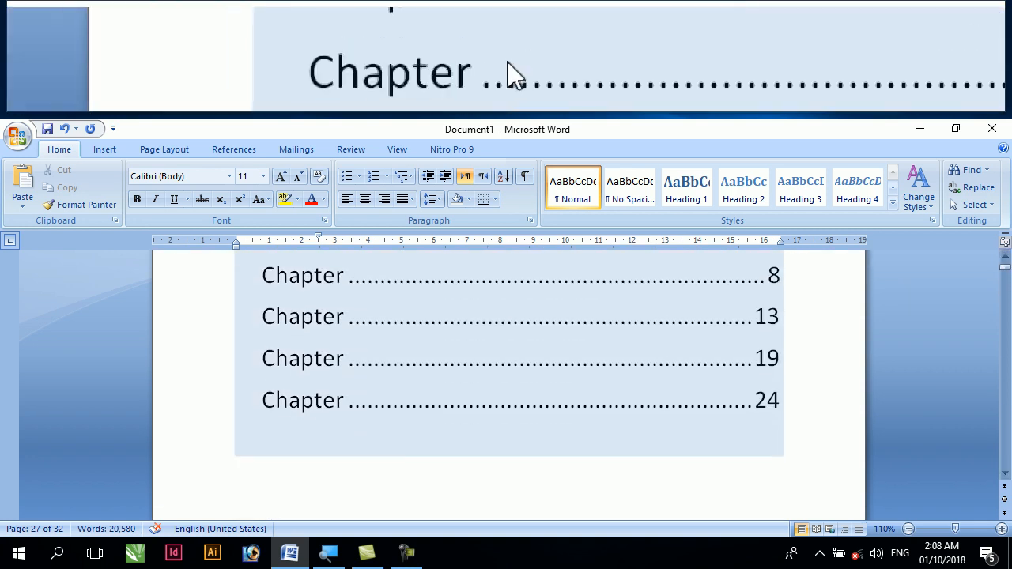
pyautogui.click(308, 435)
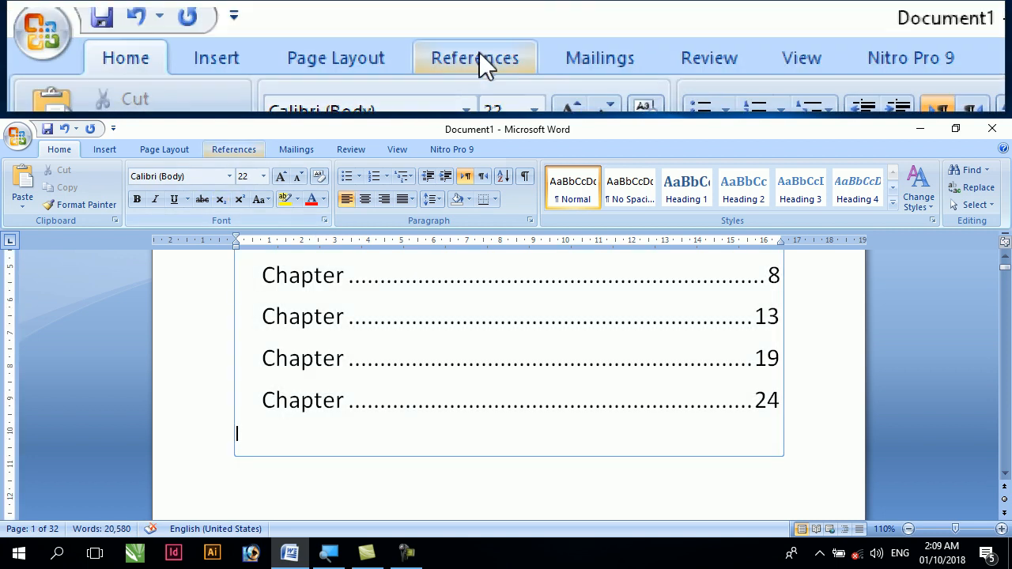
pyautogui.click(234, 150)
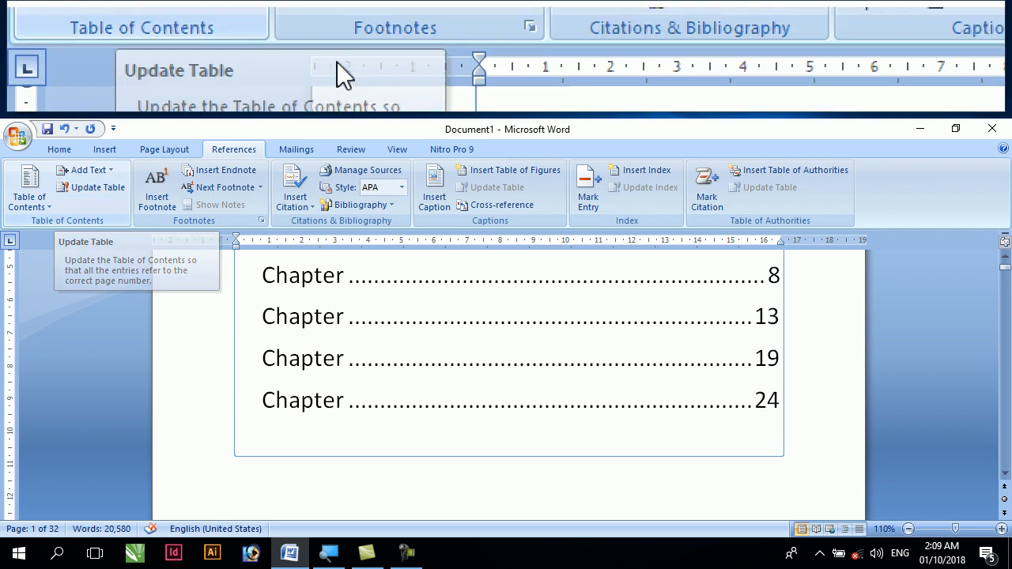
pyautogui.scroll(1, 318, 307)
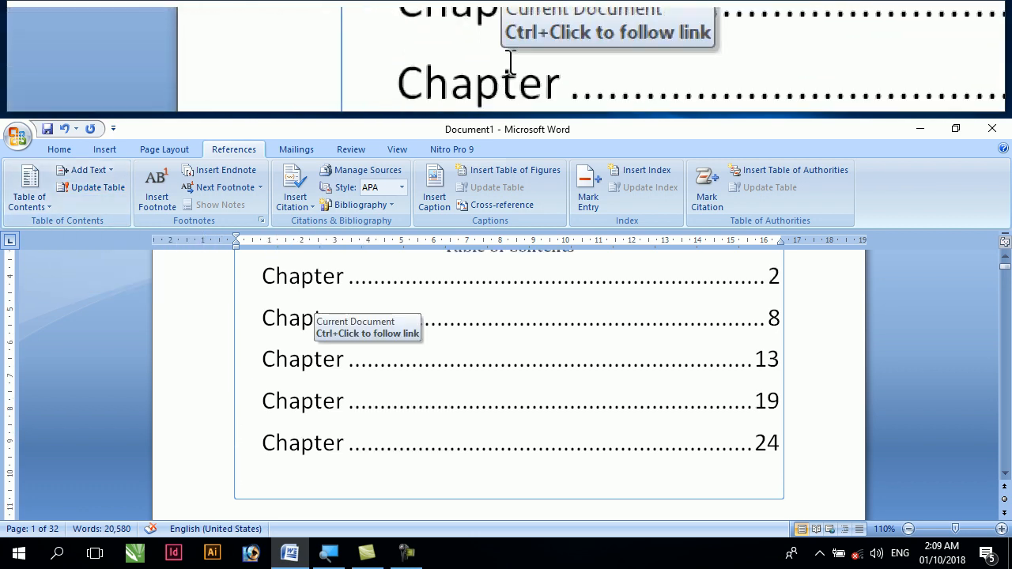
pyautogui.scroll(2, 316, 308)
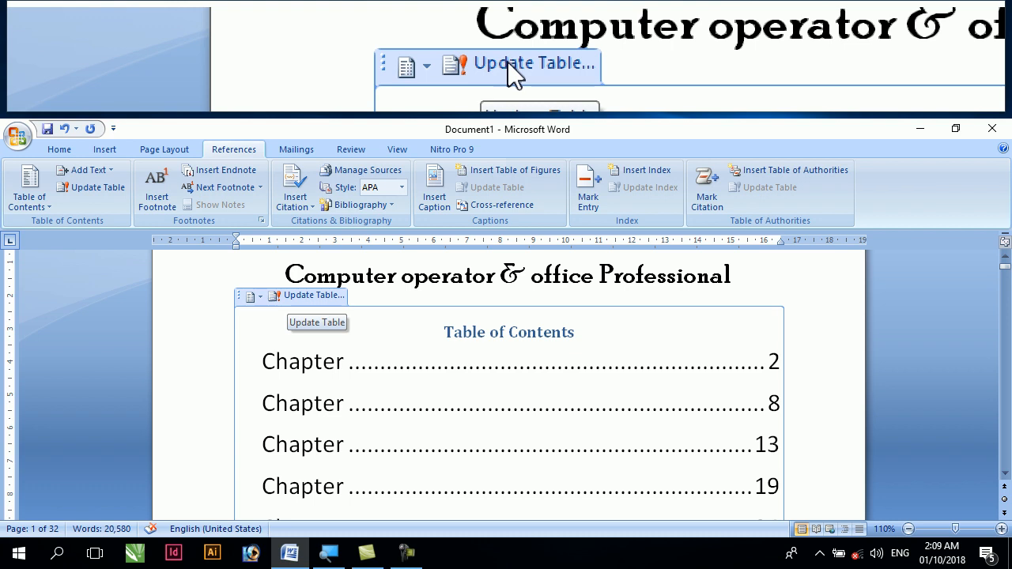
pyautogui.click(301, 297)
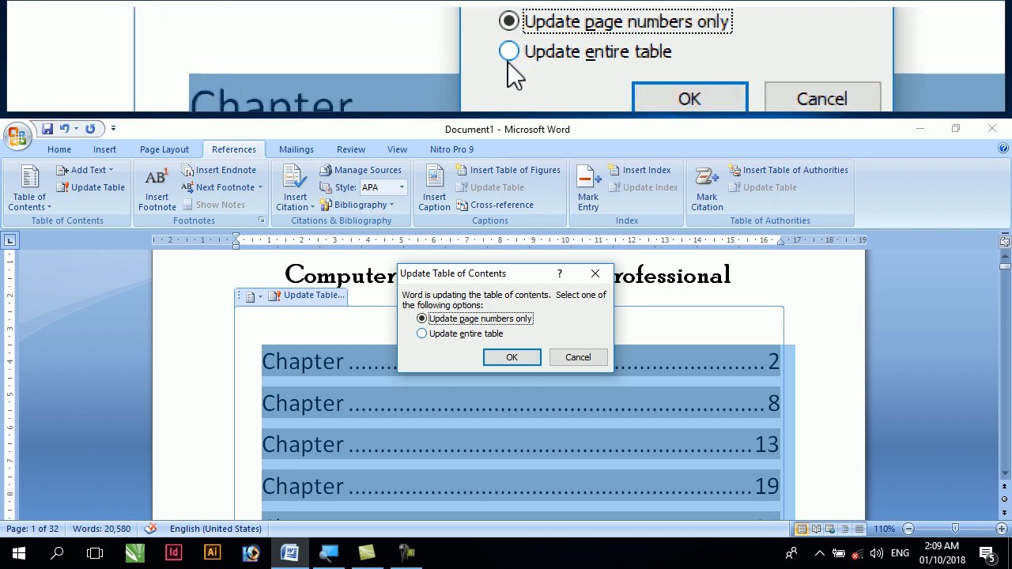
pyautogui.click(424, 333)
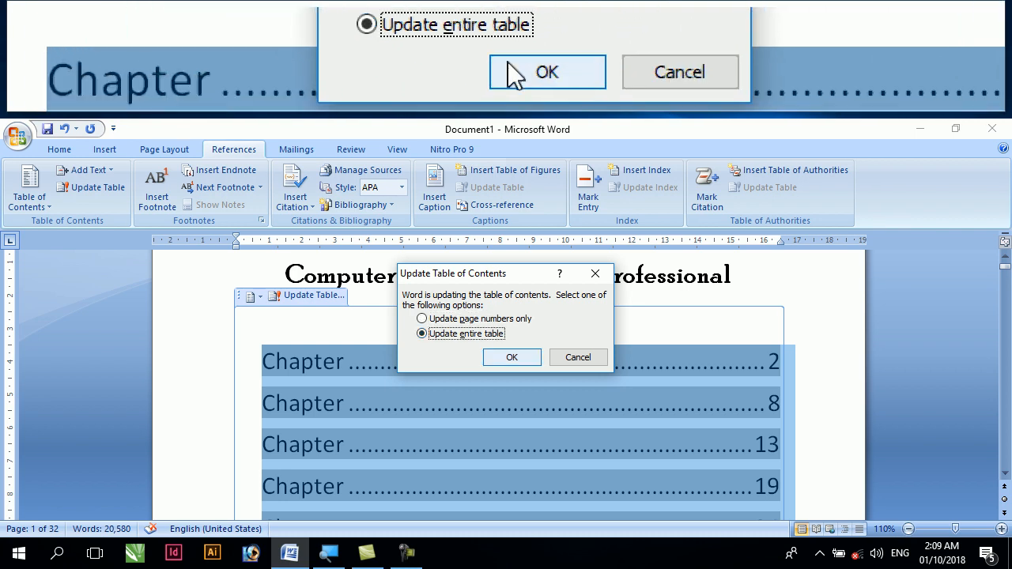
pyautogui.click(499, 357)
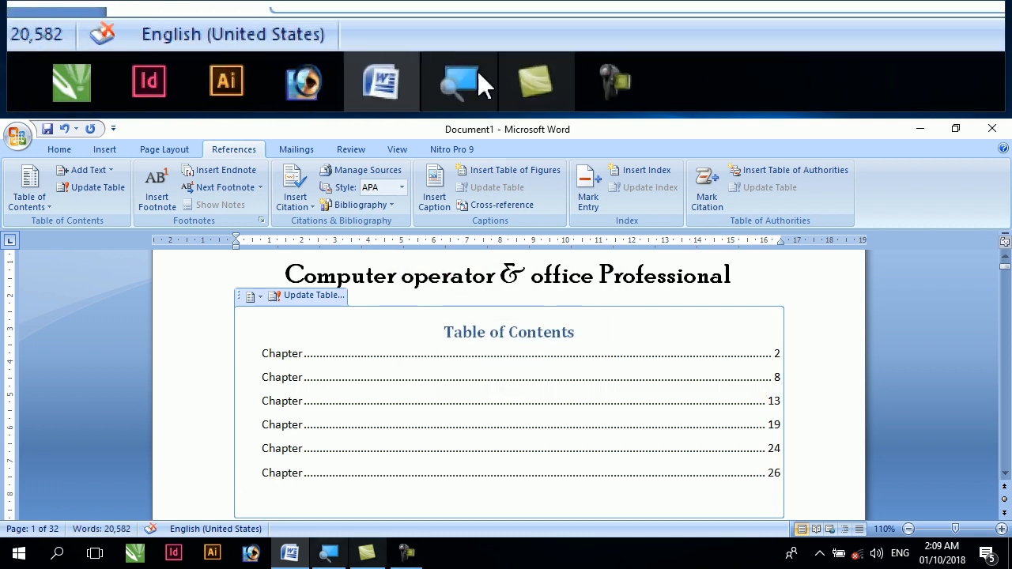
# Enlarge all six chapter entries in the updated table of contents to 22 pt
pyautogui.moveTo(275, 508); pyautogui.dragTo(251, 357)
pyautogui.click(251, 357)
pyautogui.moveTo(277, 489); pyautogui.dragTo(707, 474)
pyautogui.click(247, 364)
pyautogui.click(768, 473)
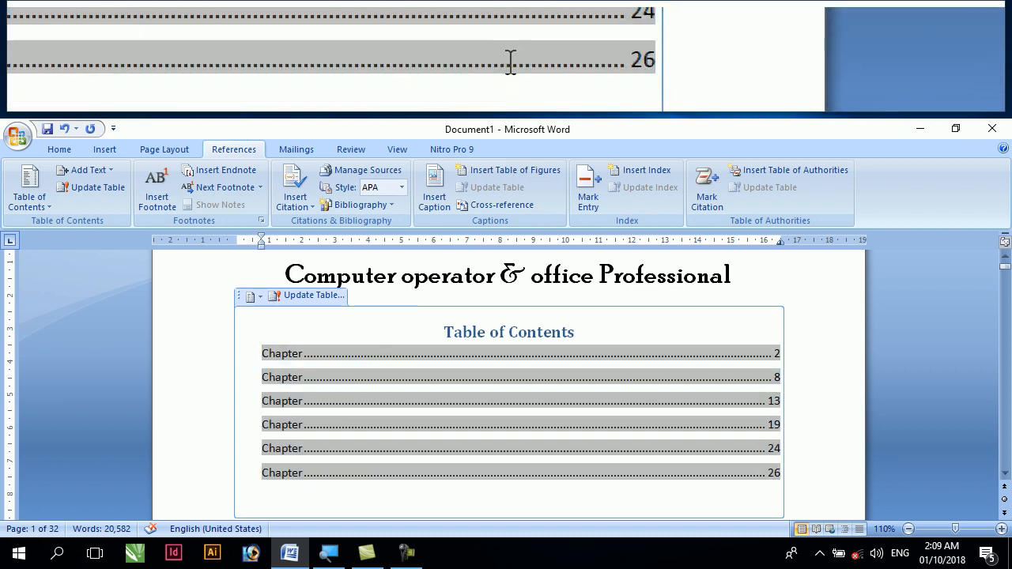
pyautogui.moveTo(255, 353); pyautogui.dragTo(774, 473)
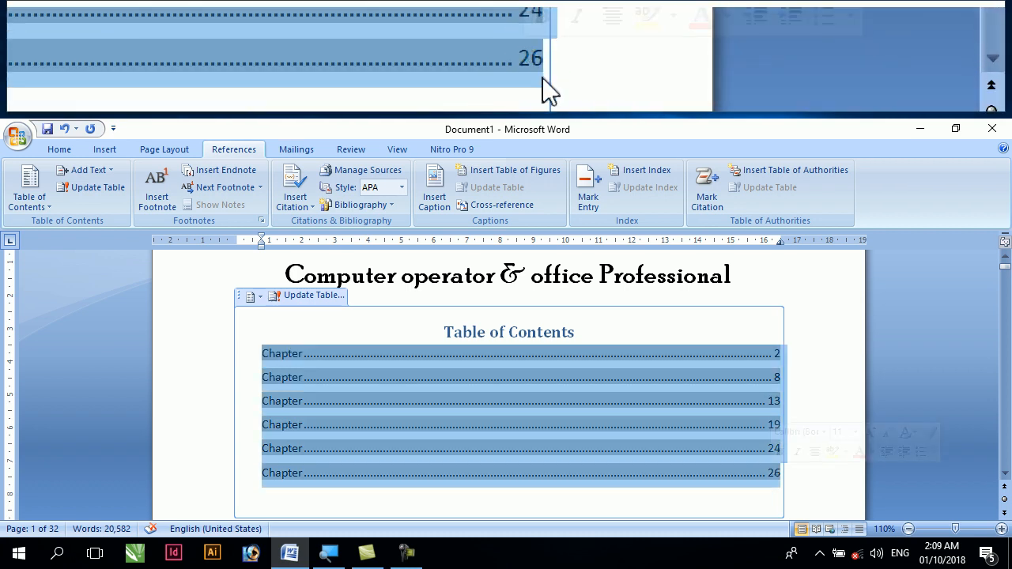
pyautogui.hotkey('ctrl', ']')
pyautogui.hotkey('ctrl', ']')
pyautogui.hotkey('ctrl', ']')
pyautogui.hotkey('ctrl', ']')
pyautogui.hotkey('ctrl', ']')
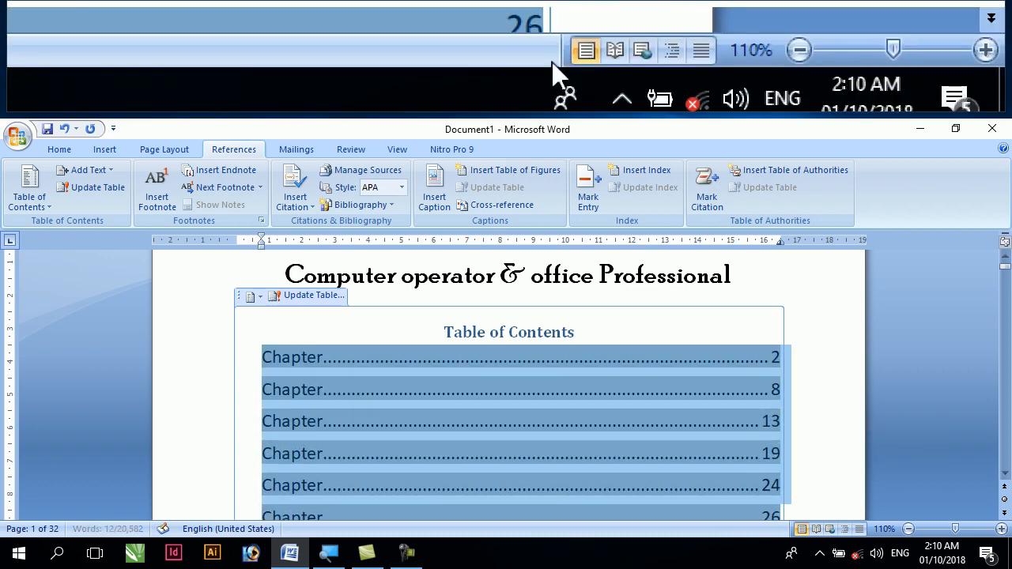
pyautogui.scroll(-1, 732, 478)
pyautogui.scroll(-4, 730, 514)
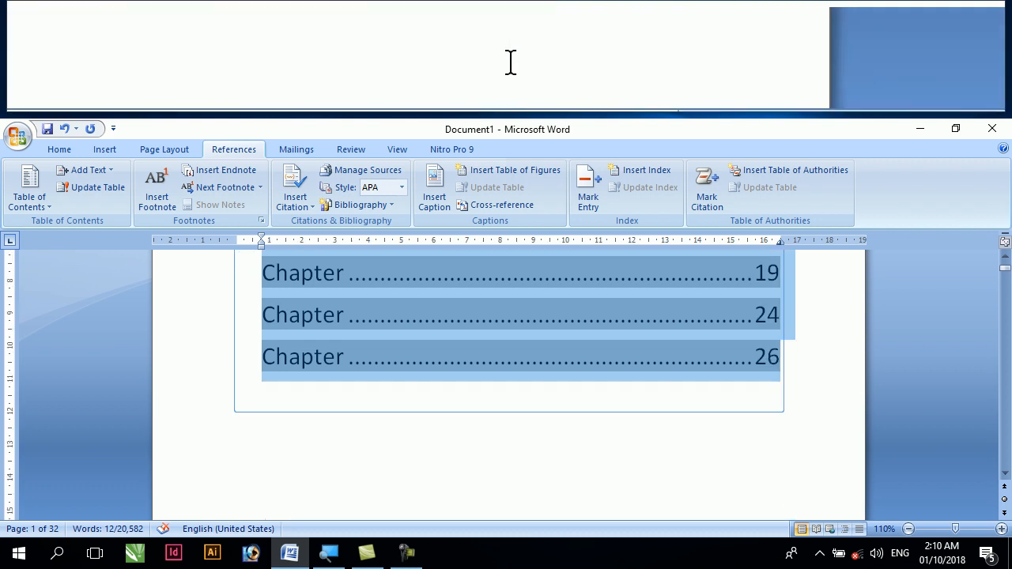
pyautogui.click(756, 382)
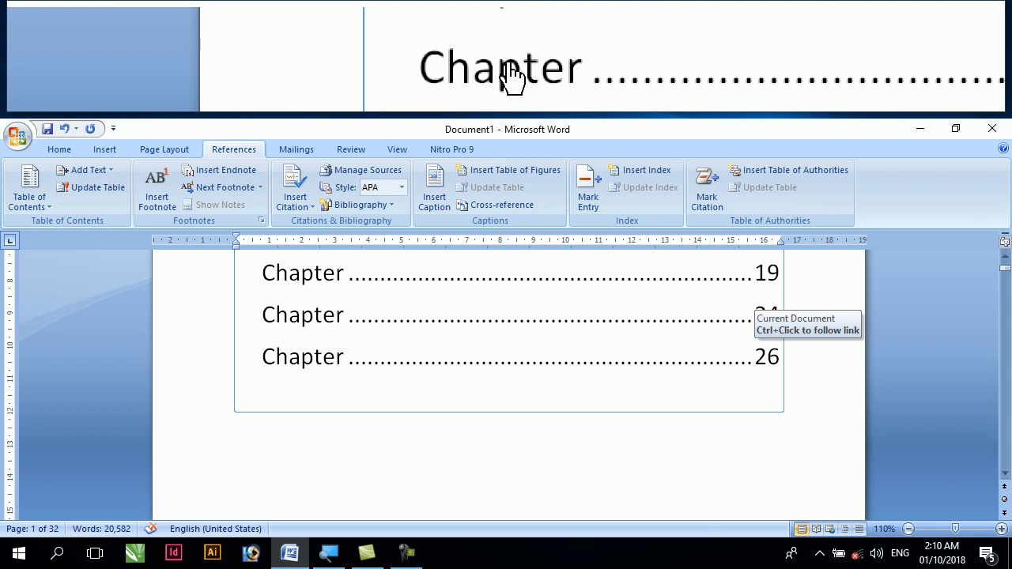
# Follow the link of the last table of contents entry to its chapter heading, and return to the table of contents
pyautogui.keyDown('ctrl'); pyautogui.click(310, 355); pyautogui.keyUp('ctrl')
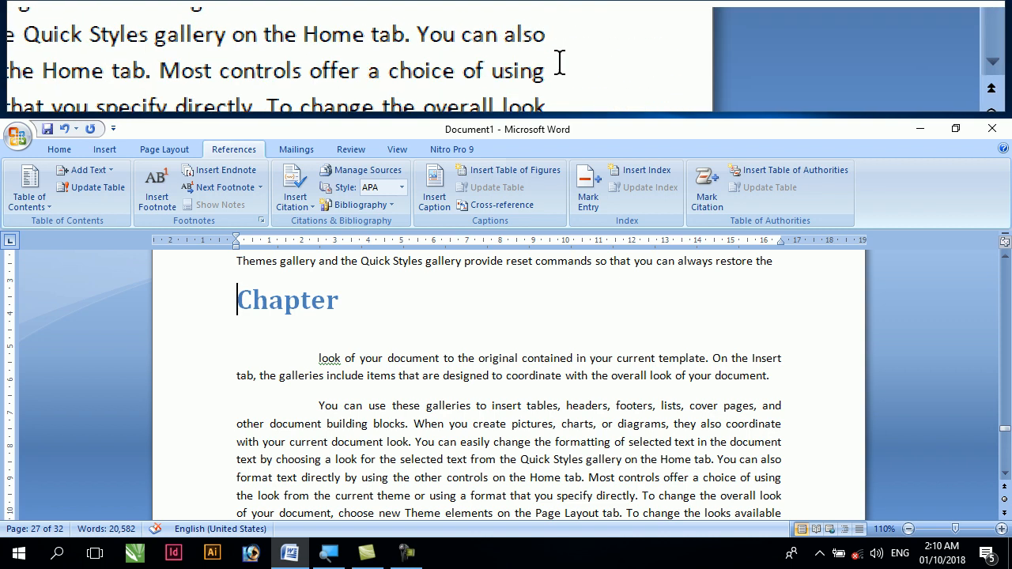
pyautogui.moveTo(1005, 430); pyautogui.dragTo(1005, 268)
pyautogui.scroll(-5, 561, 365)
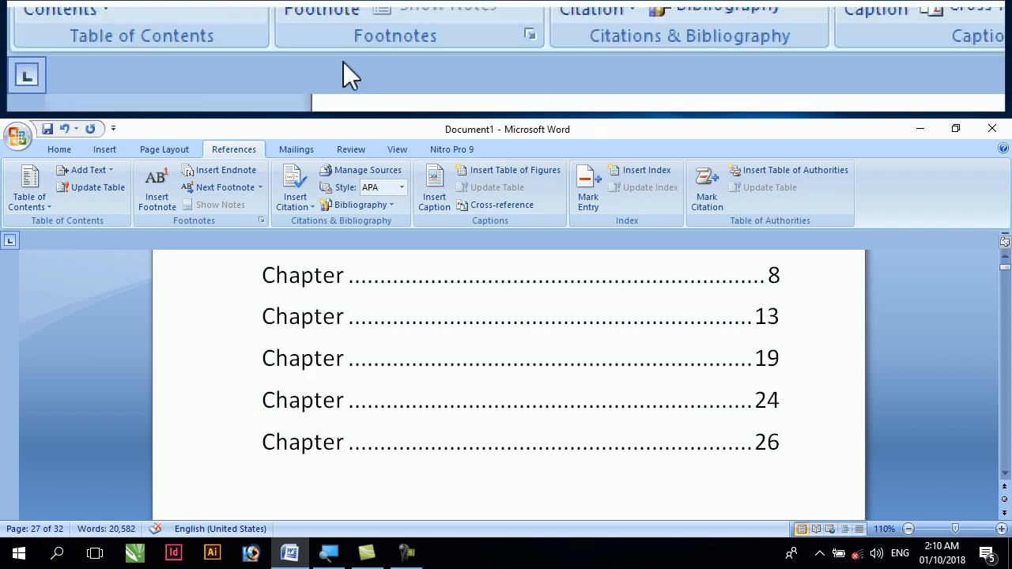
pyautogui.click(60, 152)
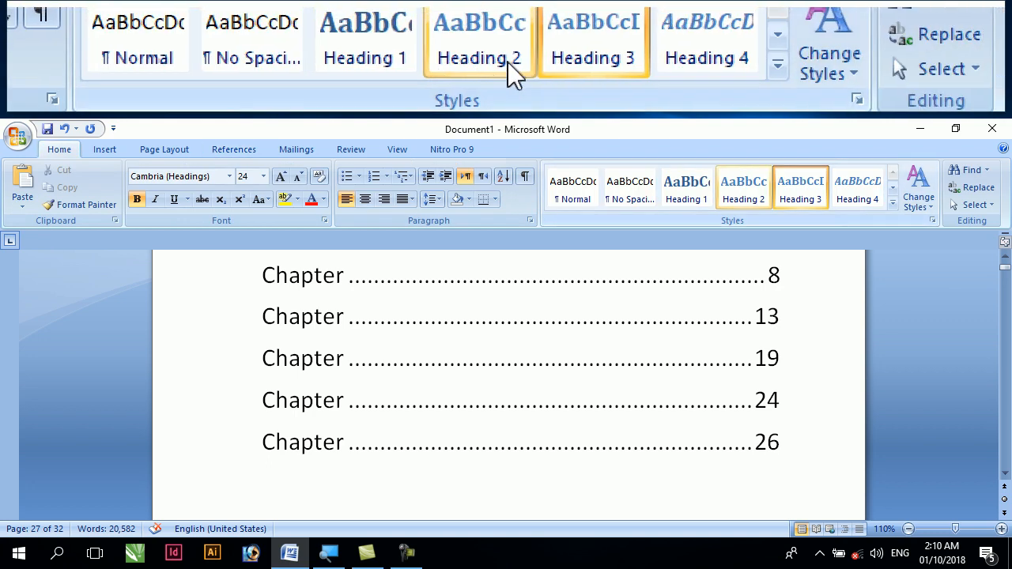
pyautogui.click(755, 201)
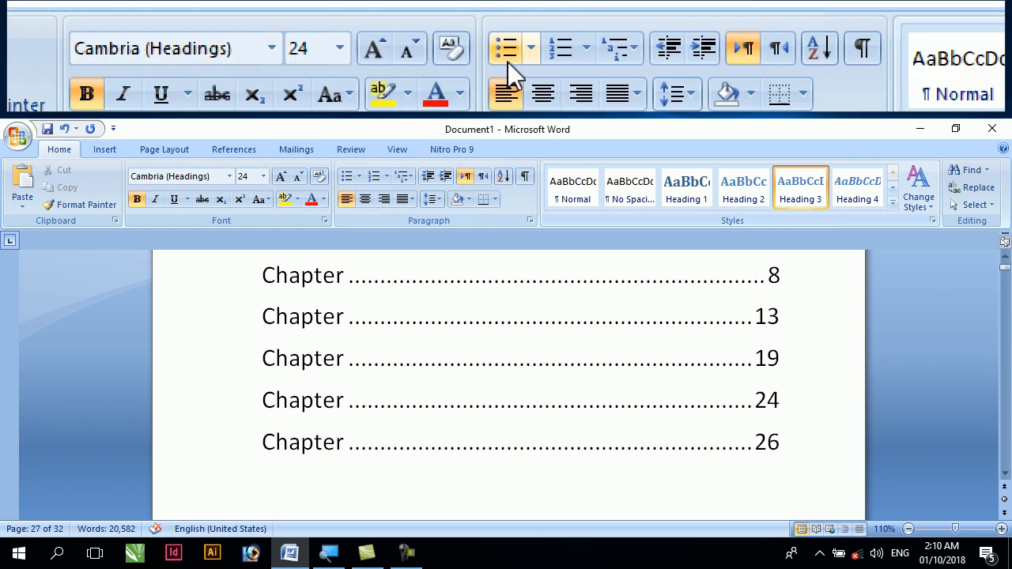
# Look up the Insert Footnote shortcut and enlarge the text size of the empty paragraph below the table of contents
pyautogui.click(233, 148)
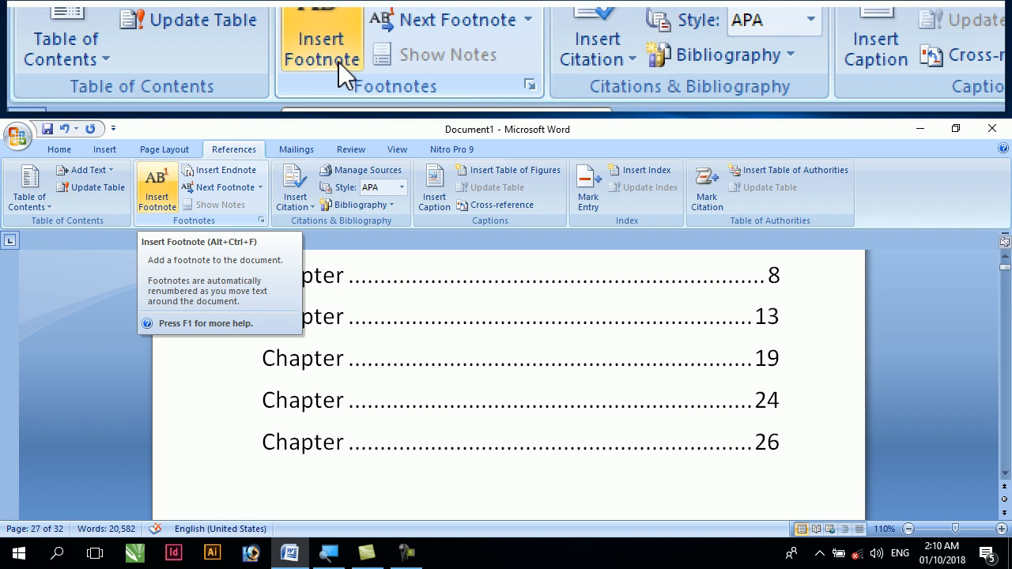
pyautogui.scroll(-2, 251, 421)
pyautogui.doubleClick(321, 452)
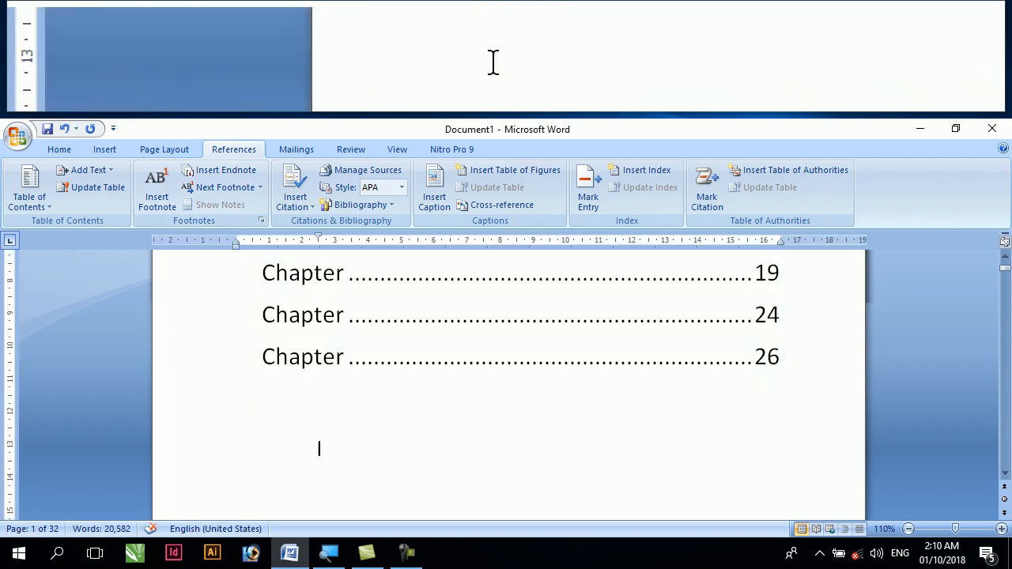
pyautogui.hotkey('ctrl', 'shift', '.')
pyautogui.hotkey('ctrl', 'shift', '.')
pyautogui.hotkey('ctrl', 'shift', '.')
pyautogui.hotkey('ctrl', 'shift', '.')
pyautogui.hotkey('ctrl', 'shift', '.')
pyautogui.hotkey('ctrl', 'shift', '.')
pyautogui.hotkey('ctrl', 'shift', '.')
pyautogui.hotkey('ctrl', 'shift', '.')
pyautogui.hotkey('ctrl', 'shift', '.')
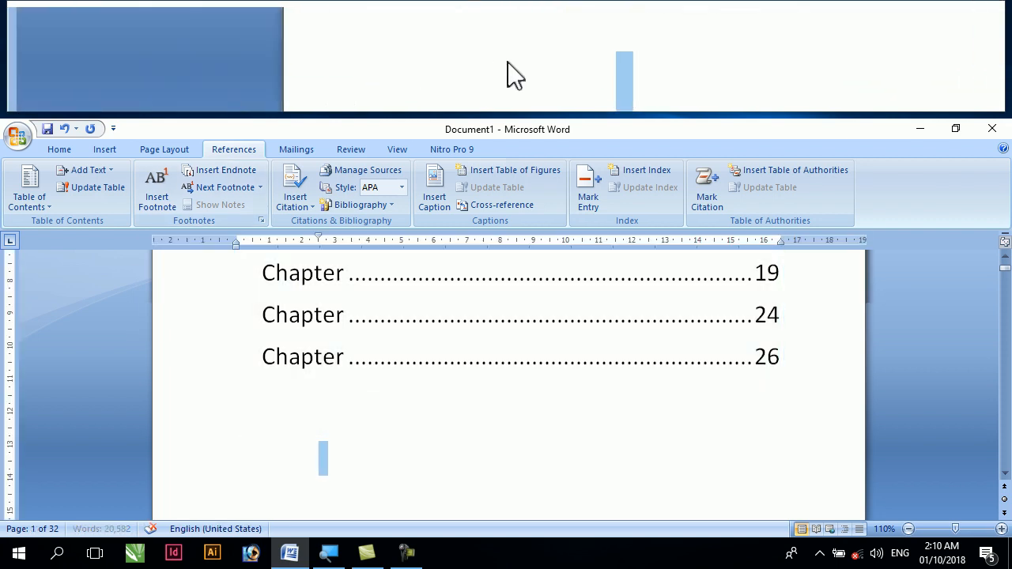
# Write the line "Insert footnote____Alt + Ctrl+ F" in the enlarged paragraph below the table of contents
pyautogui.write('insert fo')
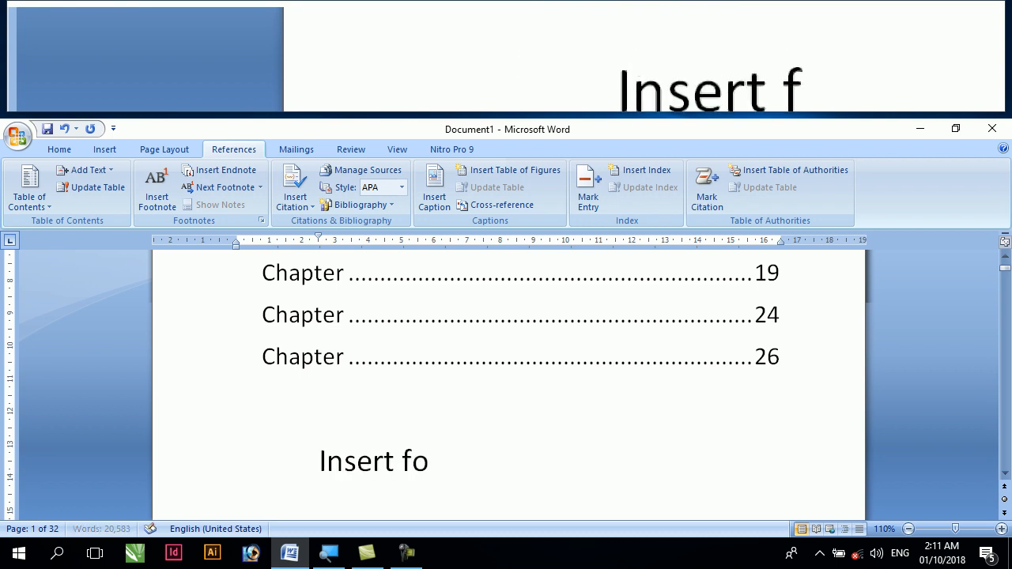
pyautogui.write('otnote')
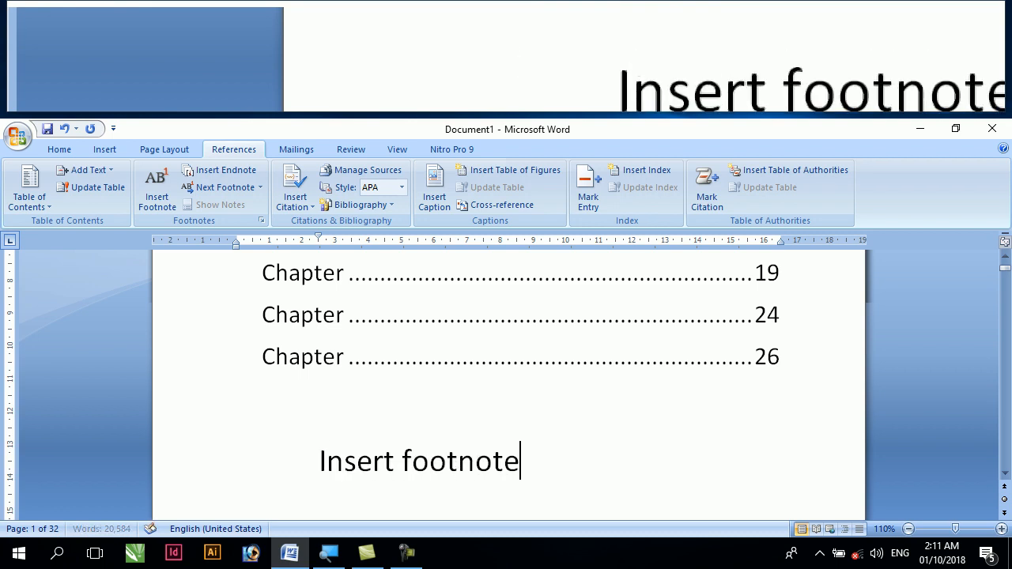
pyautogui.write('____')
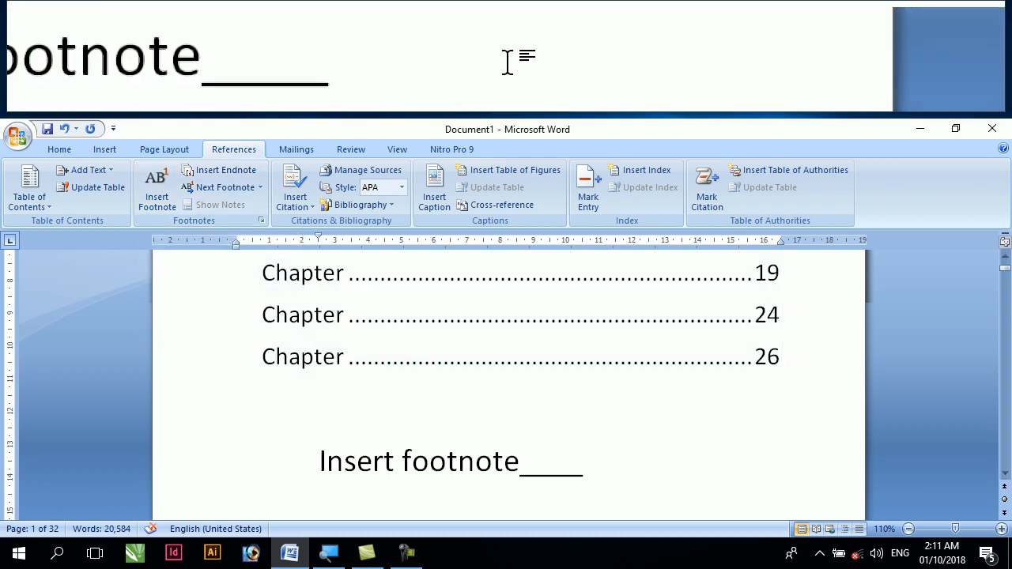
pyautogui.write('Alt +')
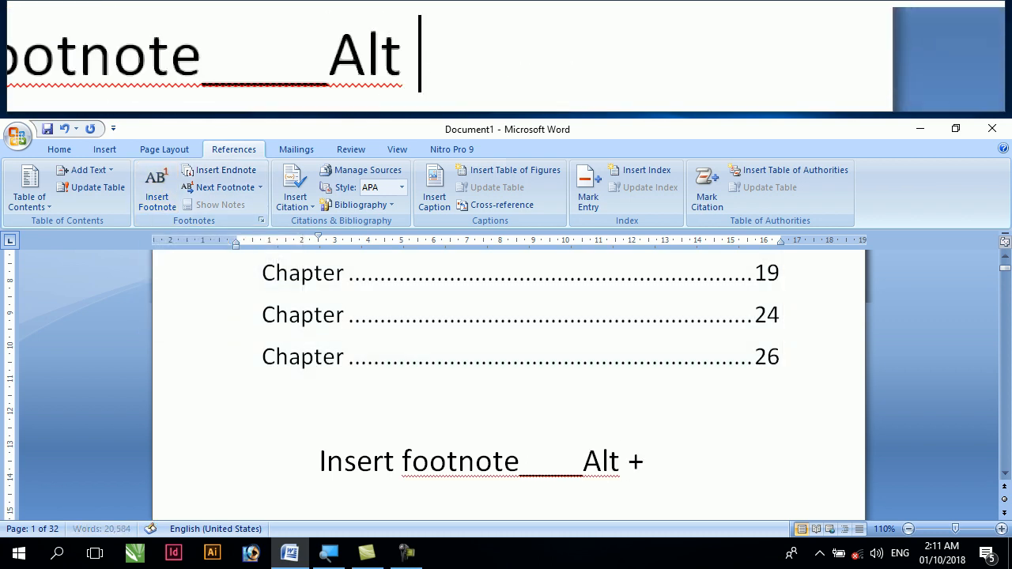
pyautogui.write(' Ctrl')
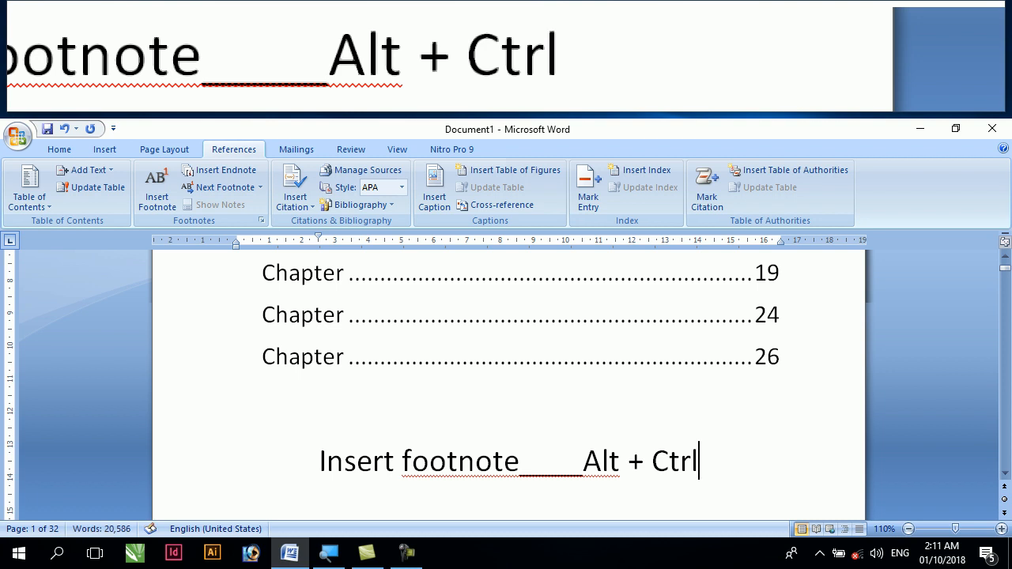
pyautogui.write('+ F')
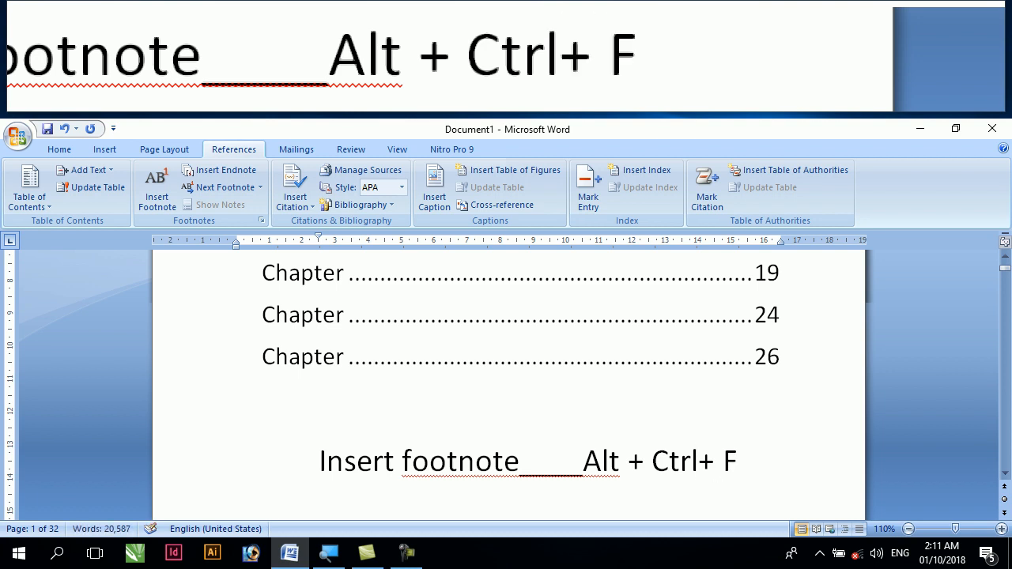
# Add the line "End note ____Alt + Ctrl +D" below the Insert footnote shortcut line
pyautogui.press('Return')
pyautogui.write('End ')
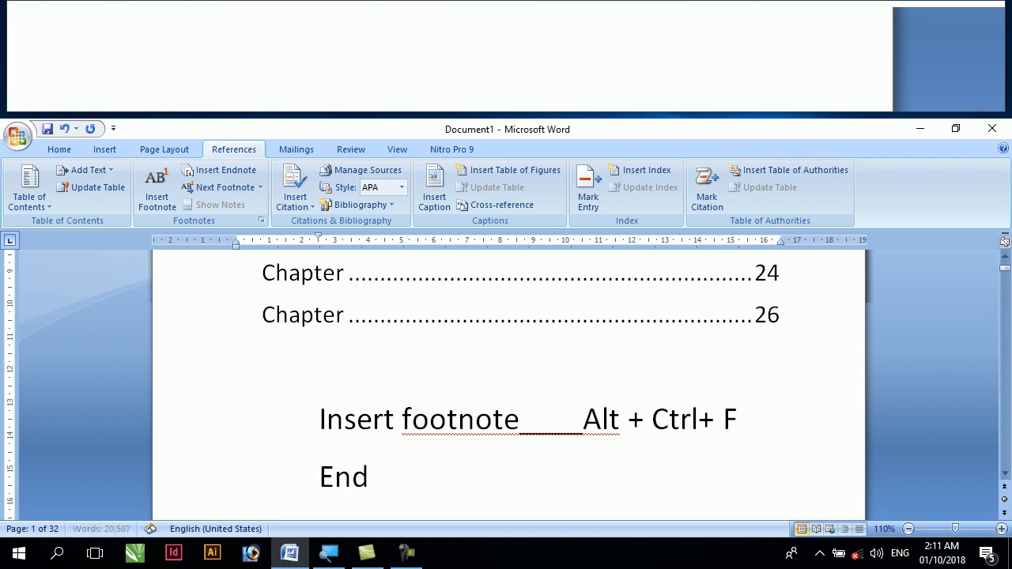
pyautogui.write('note')
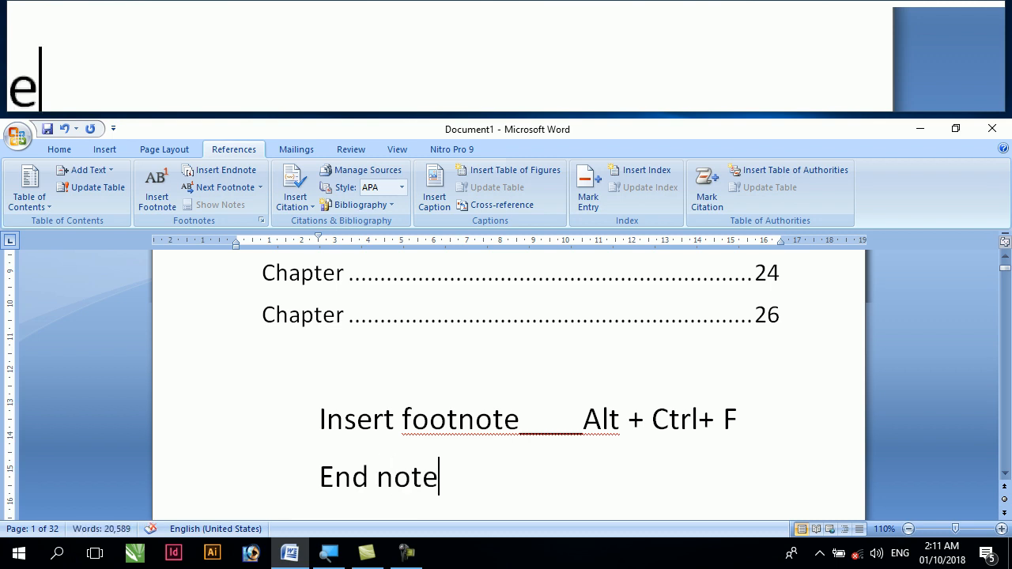
pyautogui.write(' ____')
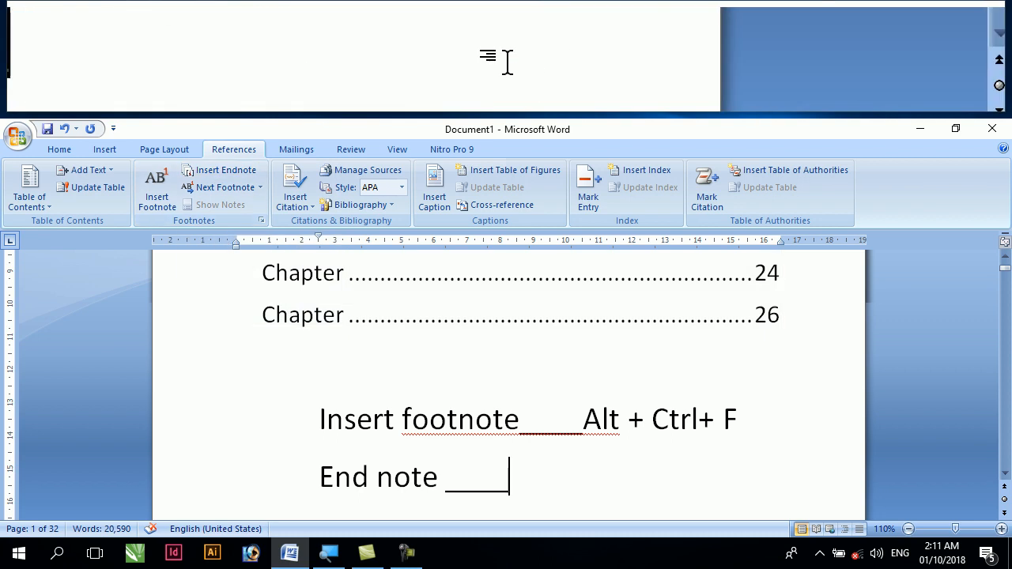
pyautogui.write('Alt + ')
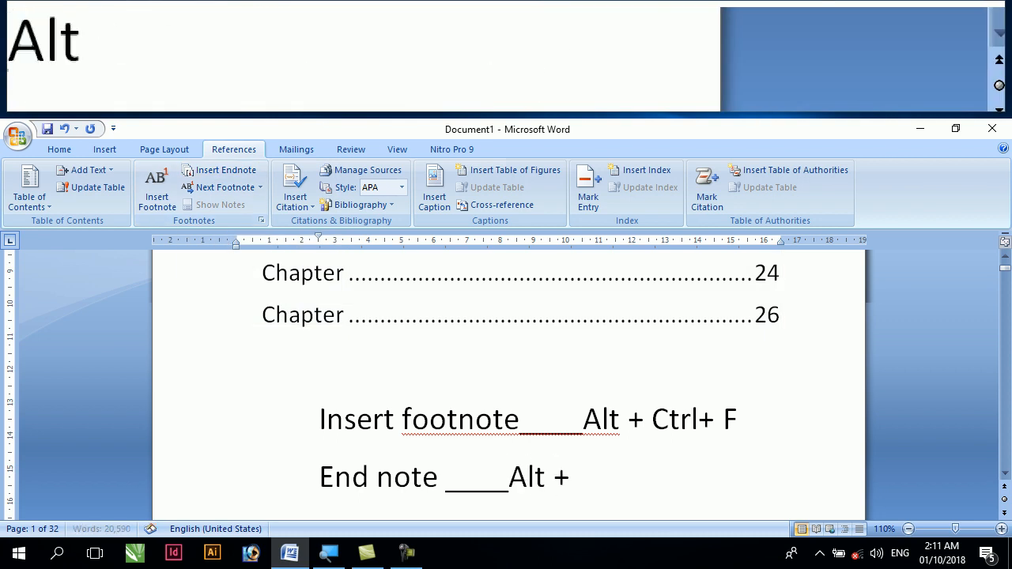
pyautogui.write('Ct')
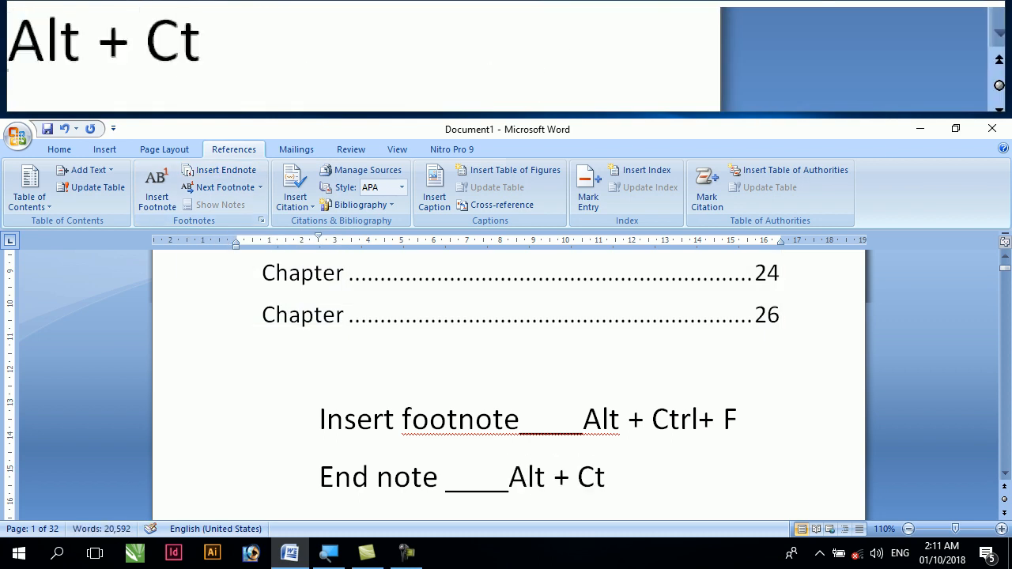
pyautogui.write('rl +D')
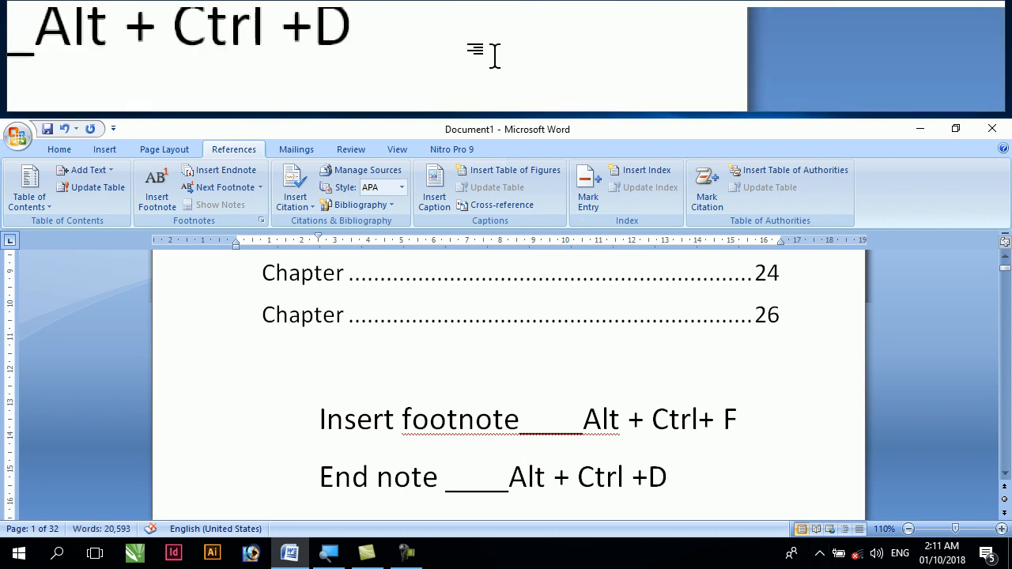
# Delete both the footnote and the endnote shortcut lines below the table of contents
pyautogui.moveTo(751, 478); pyautogui.dragTo(539, 477)
pyautogui.click(294, 415)
pyautogui.click(288, 412)
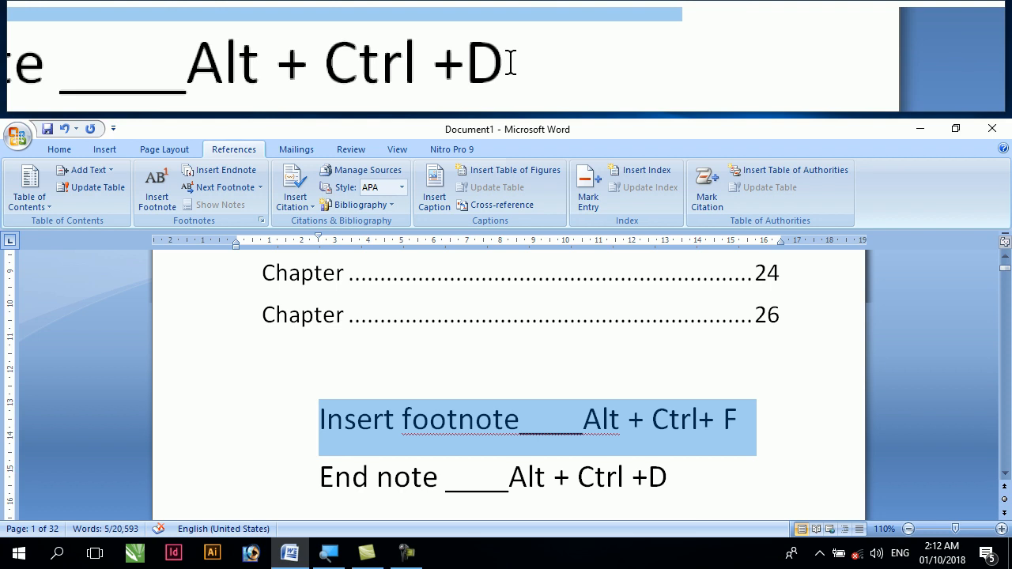
pyautogui.moveTo(670, 477); pyautogui.dragTo(327, 428)
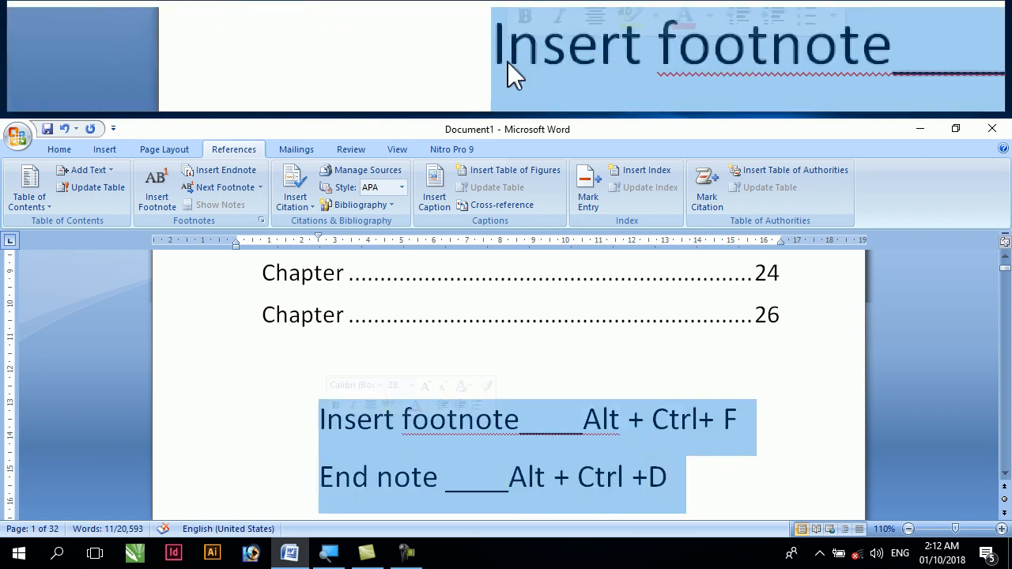
pyautogui.press('Delete')
# Insert a footnote after "and other document building blocks. When you create pictures, charts," in the first chapter's opening paragraph
pyautogui.scroll(-8, 332, 419)
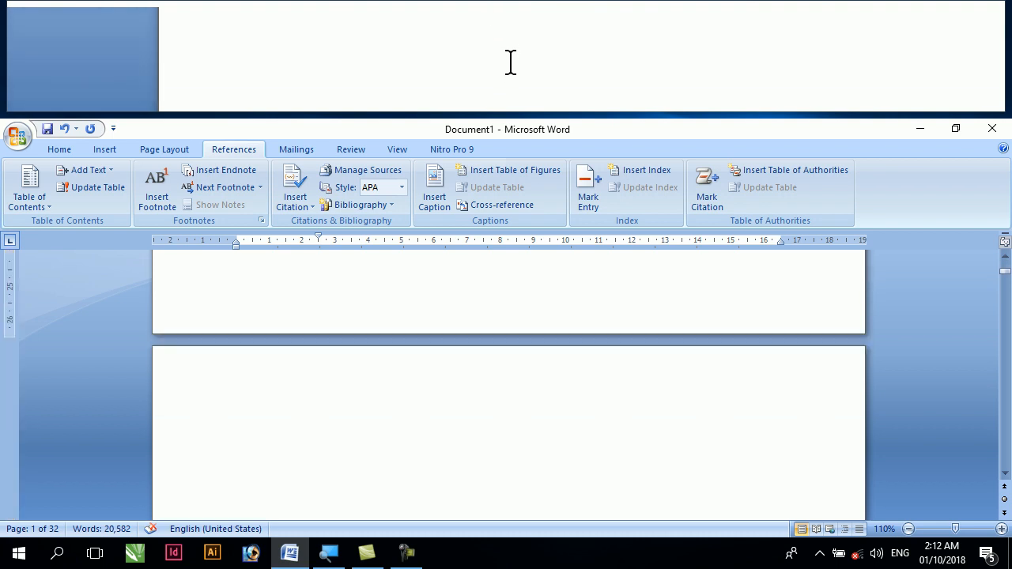
pyautogui.scroll(-3, 332, 419)
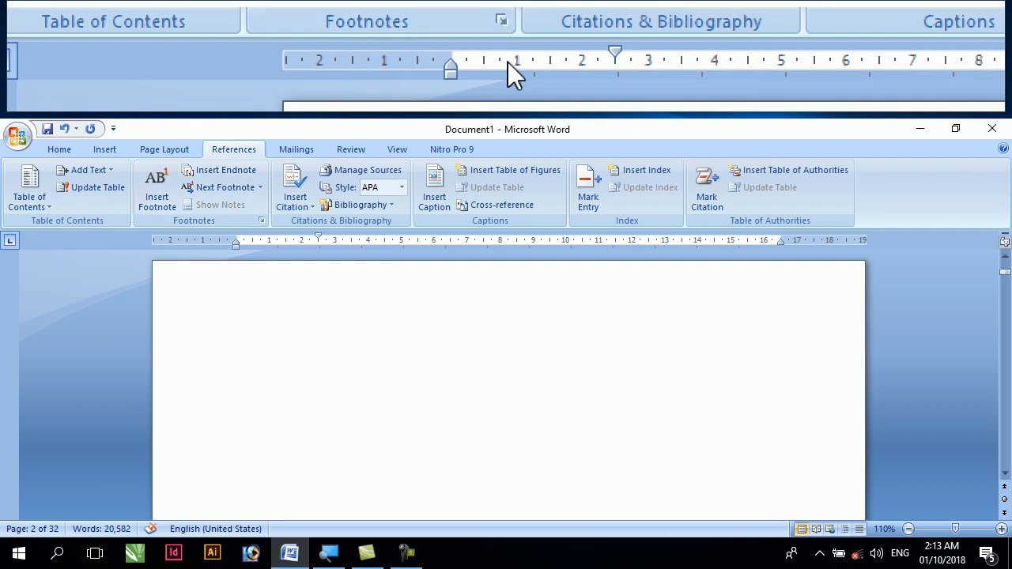
pyautogui.scroll(-5, 371, 308)
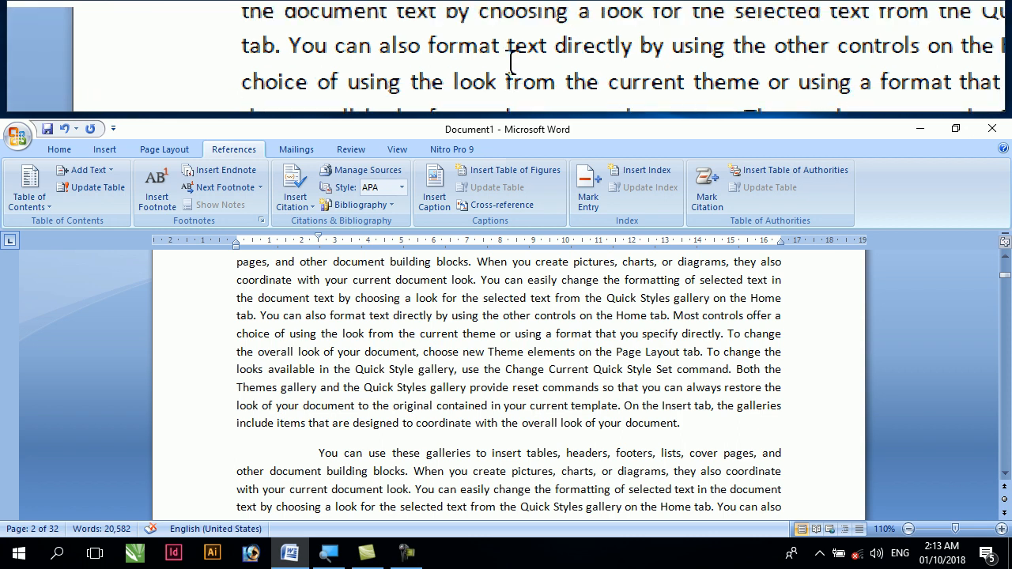
pyautogui.scroll(2, 356, 305)
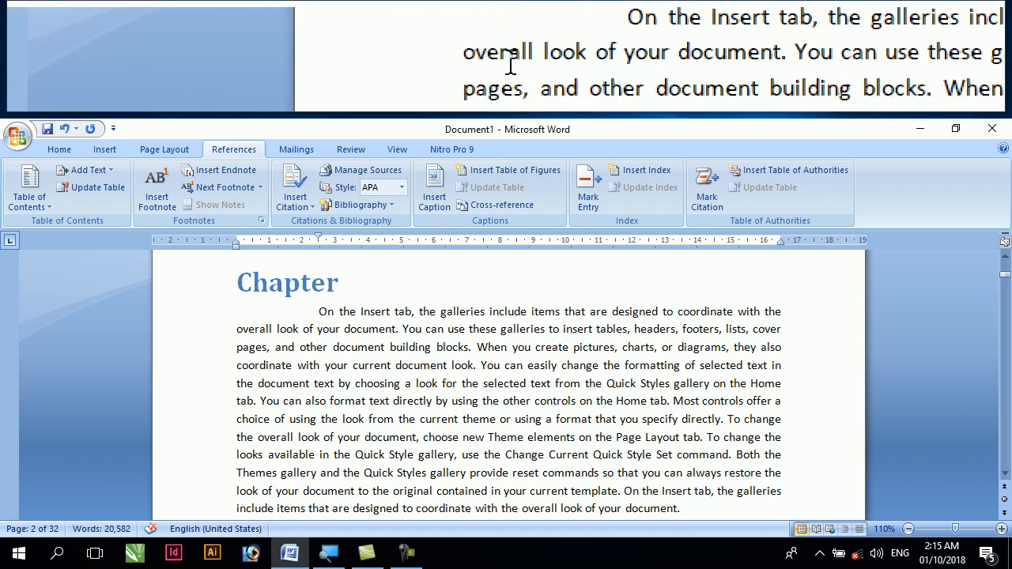
pyautogui.moveTo(275, 347); pyautogui.dragTo(657, 348)
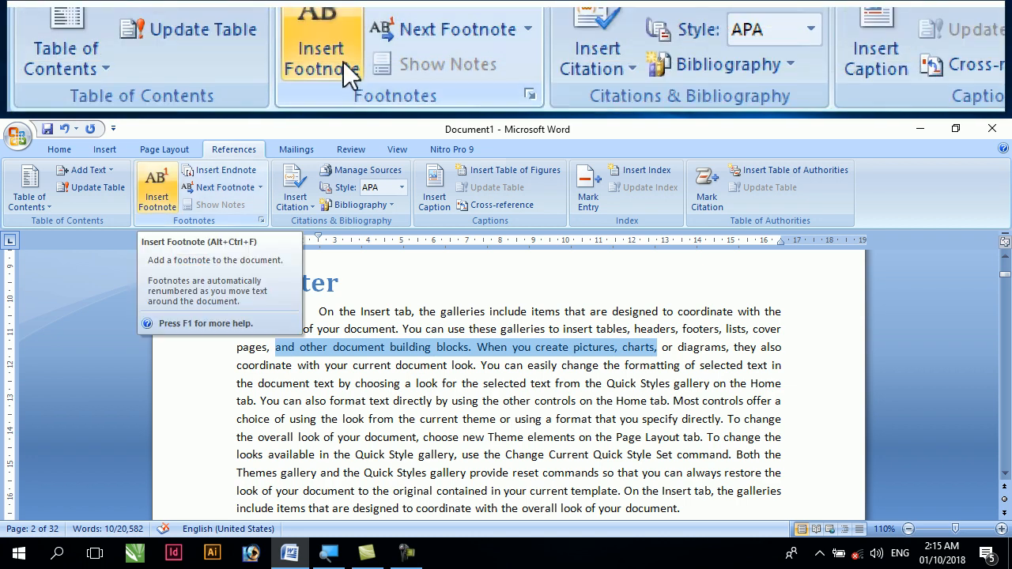
pyautogui.click(164, 199)
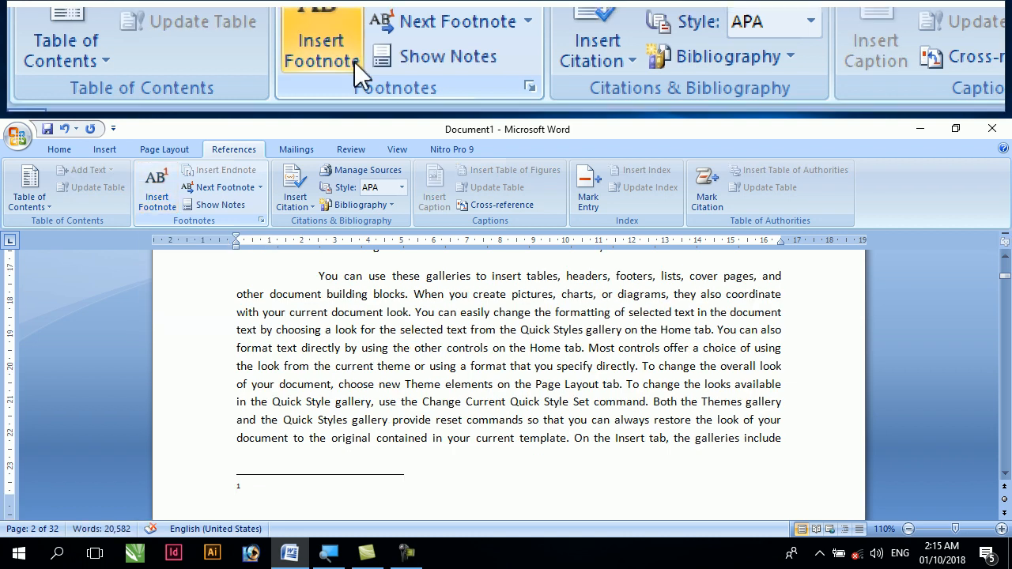
# Write "For more information please see line" as the footnote text at the end of page 2
pyautogui.scroll(-1, 245, 405)
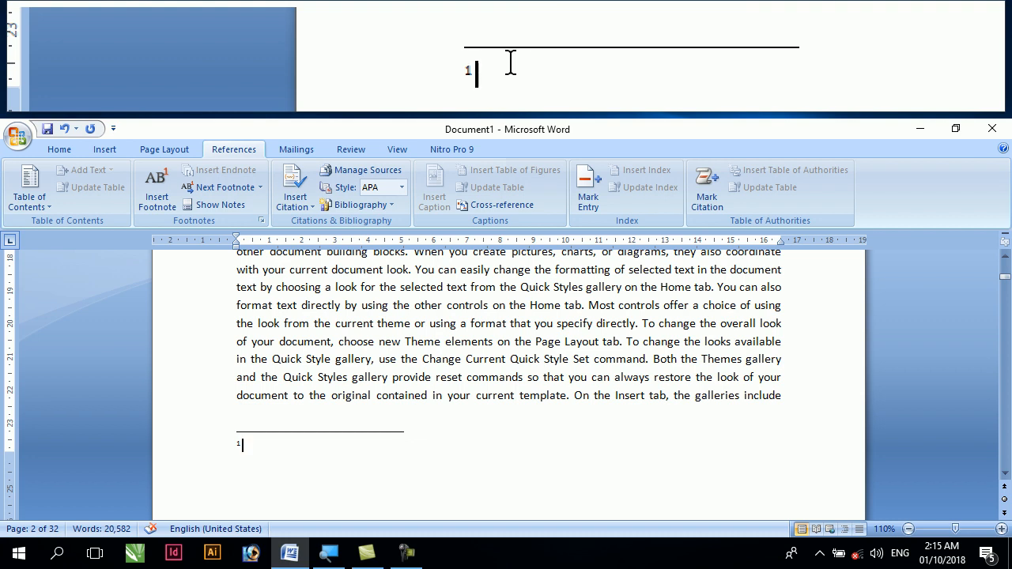
pyautogui.write('form')
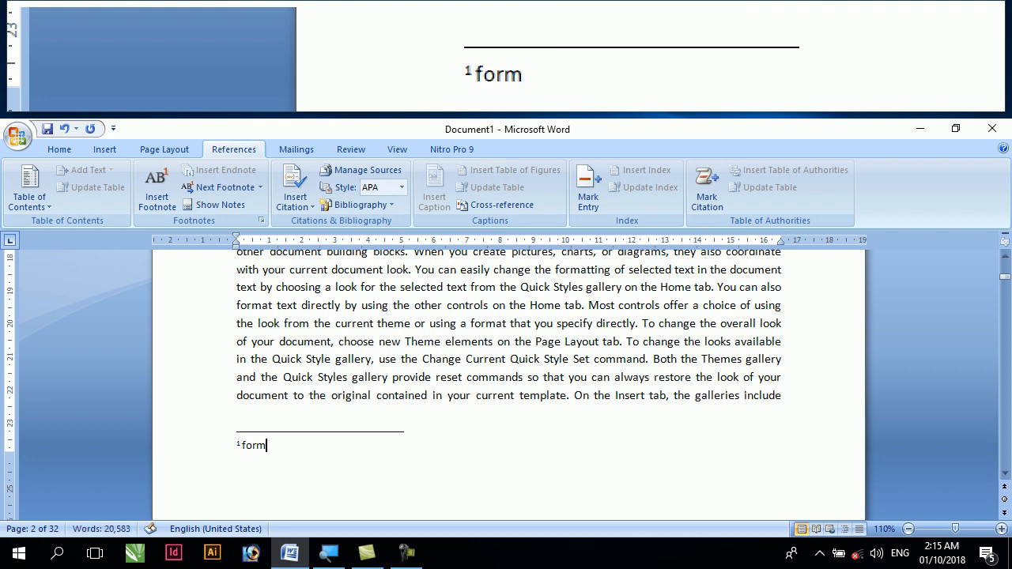
pyautogui.press('BackSpace')
pyautogui.press('BackSpace')
pyautogui.press('BackSpace')
pyautogui.press('BackSpace')
pyautogui.write('For more')
pyautogui.write(' in')
pyautogui.write('or')
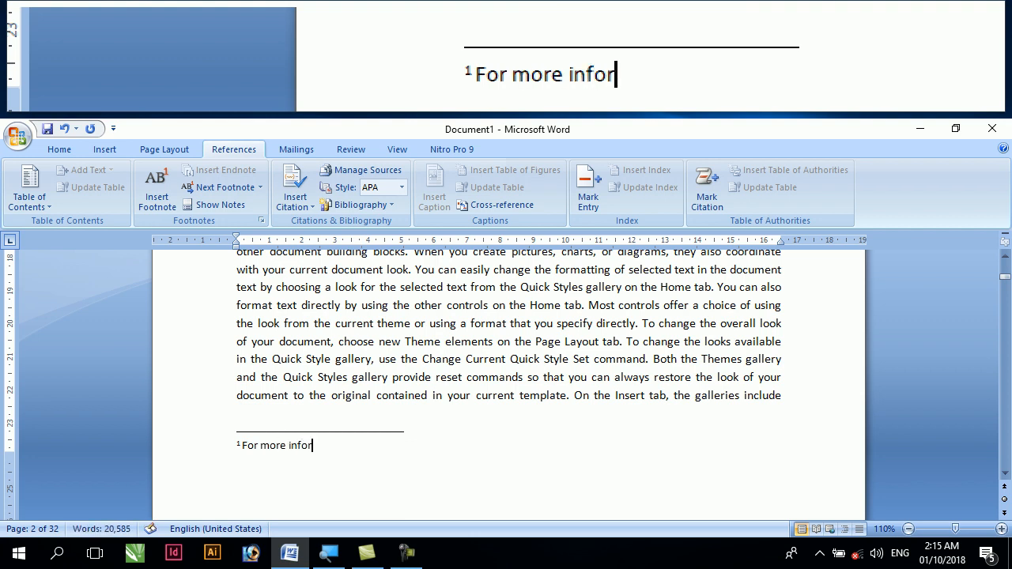
pyautogui.write('mation')
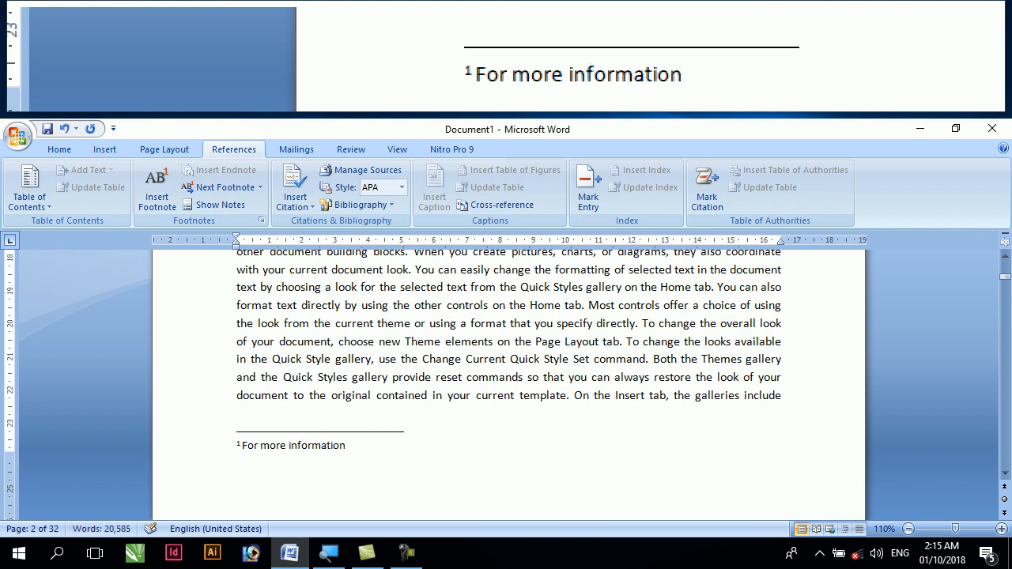
pyautogui.write(' please se')
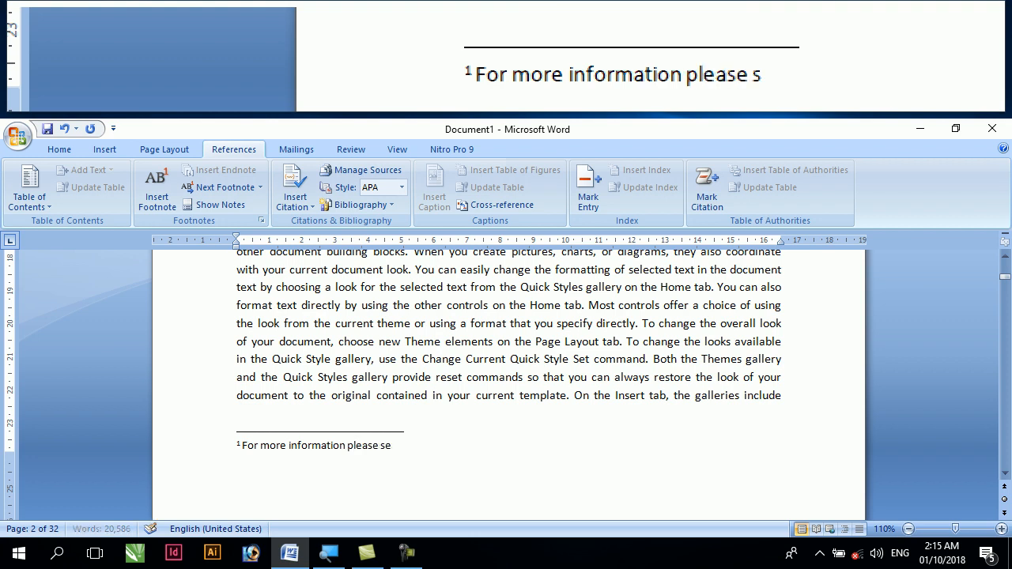
pyautogui.write('e lines')
pyautogui.press('BackSpace')
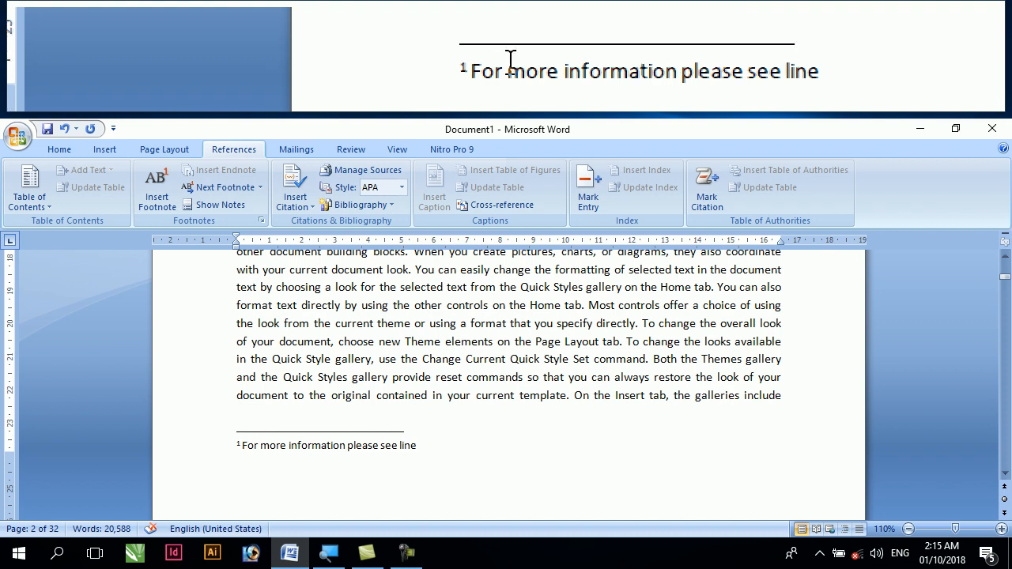
# Examine the footnote's reference mark after "charts," in the chapter's opening paragraph and its pop-up note up close
pyautogui.scroll(3, 261, 440)
pyautogui.scroll(3, 261, 439)
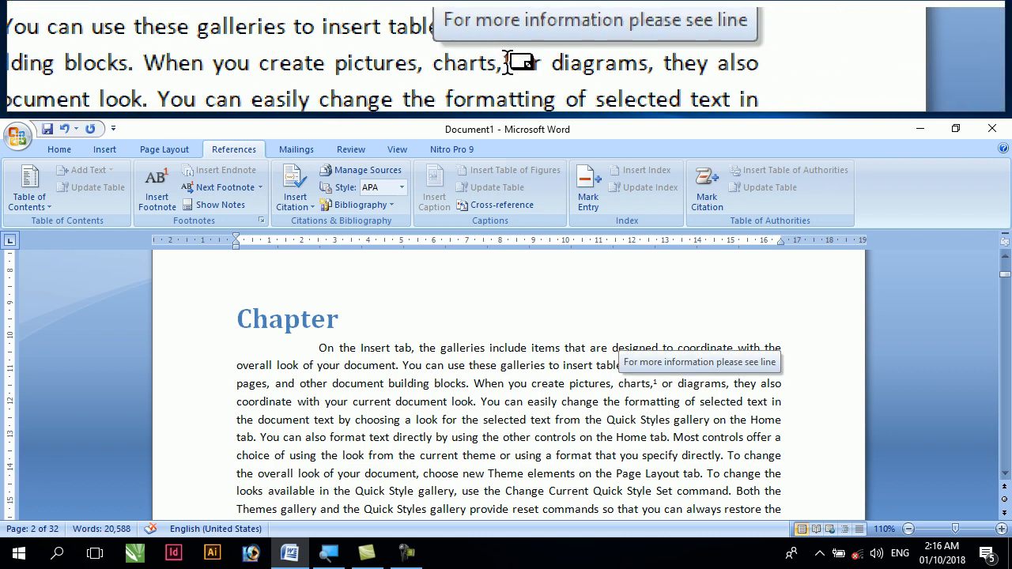
pyautogui.moveTo(661, 384); pyautogui.dragTo(654, 384)
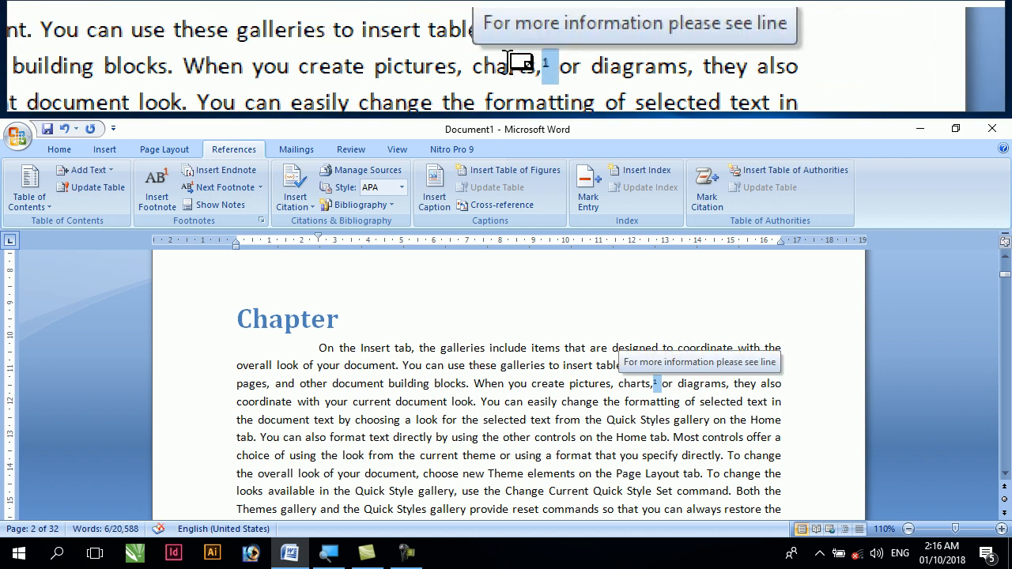
pyautogui.keyDown('ctrl'); pyautogui.scroll(8, 657, 385); pyautogui.keyUp('ctrl')
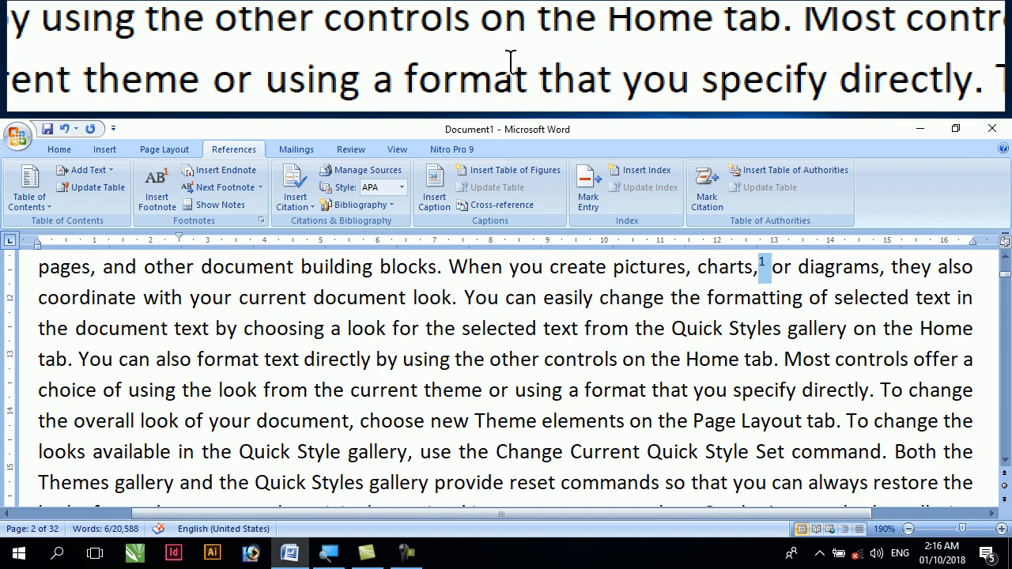
pyautogui.keyDown('ctrl'); pyautogui.scroll(4, 901, 269); pyautogui.keyUp('ctrl')
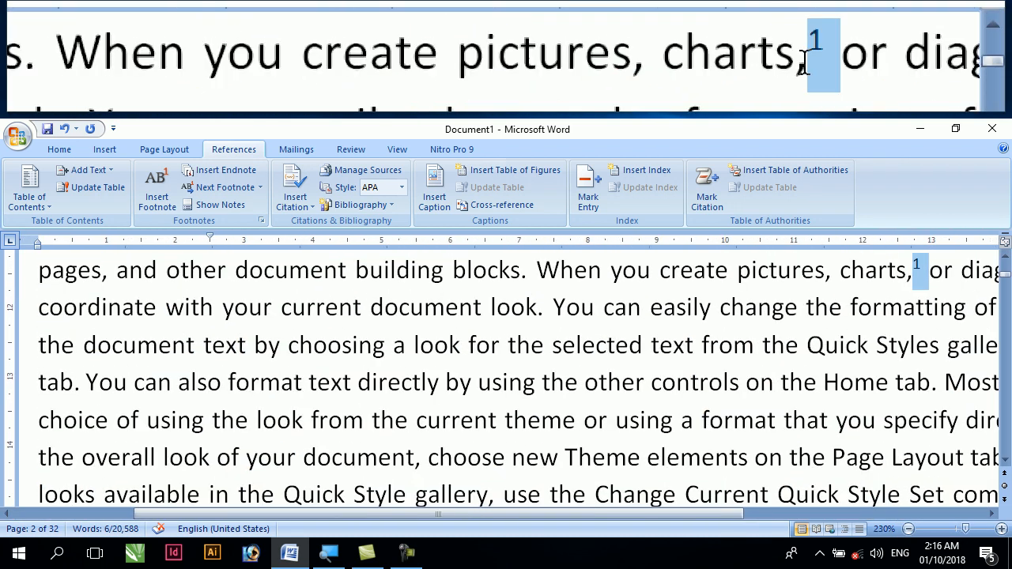
pyautogui.moveTo(750, 514); pyautogui.dragTo(989, 514)
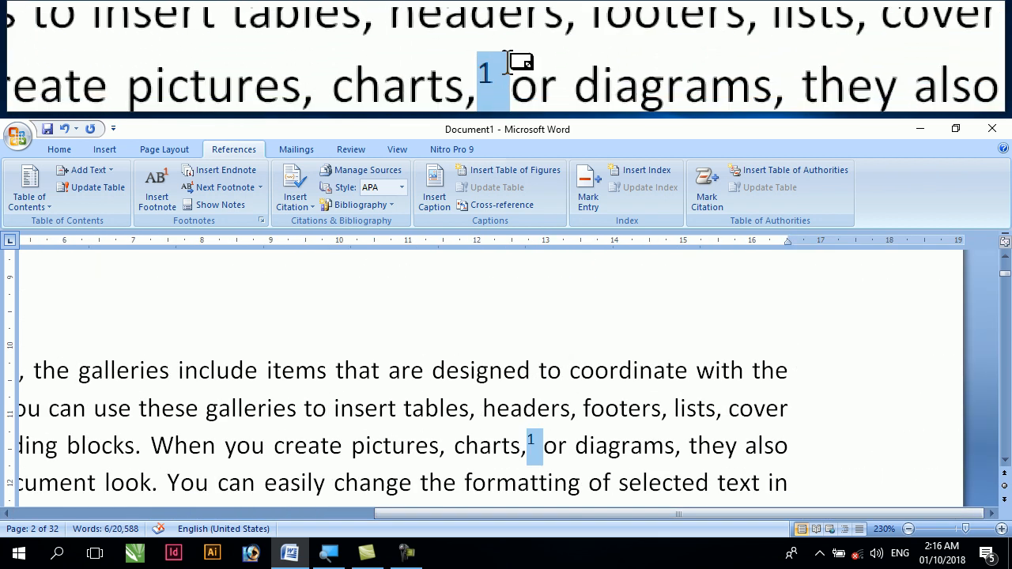
pyautogui.moveTo(535, 441)
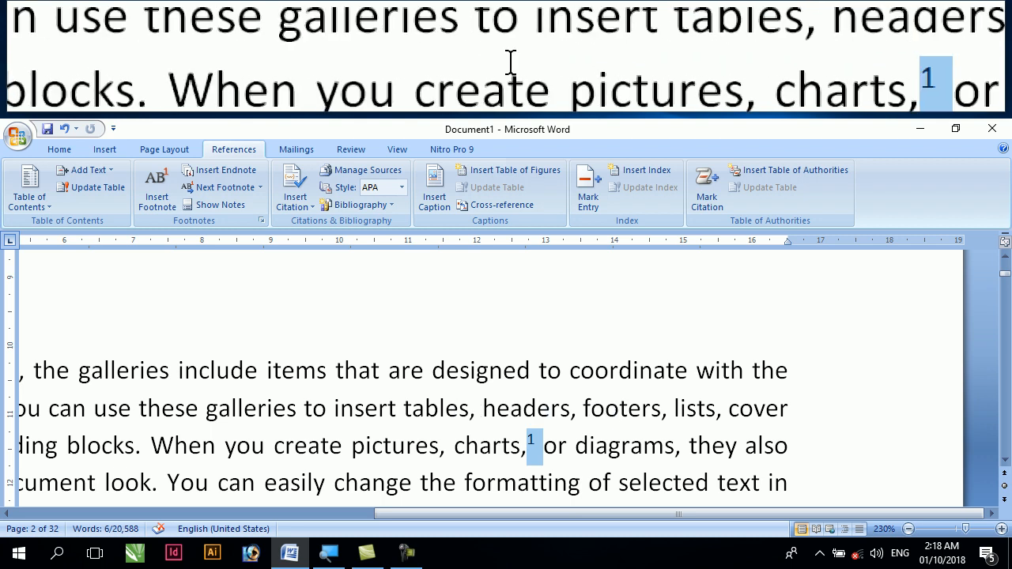
# Insert an endnote after the page 3 line "When you create pictures, charts, or diagrams, they also coordinate with your current"
pyautogui.scroll(-3, 534, 444)
pyautogui.keyDown('ctrl'); pyautogui.scroll(-11, 468, 447); pyautogui.keyUp('ctrl')
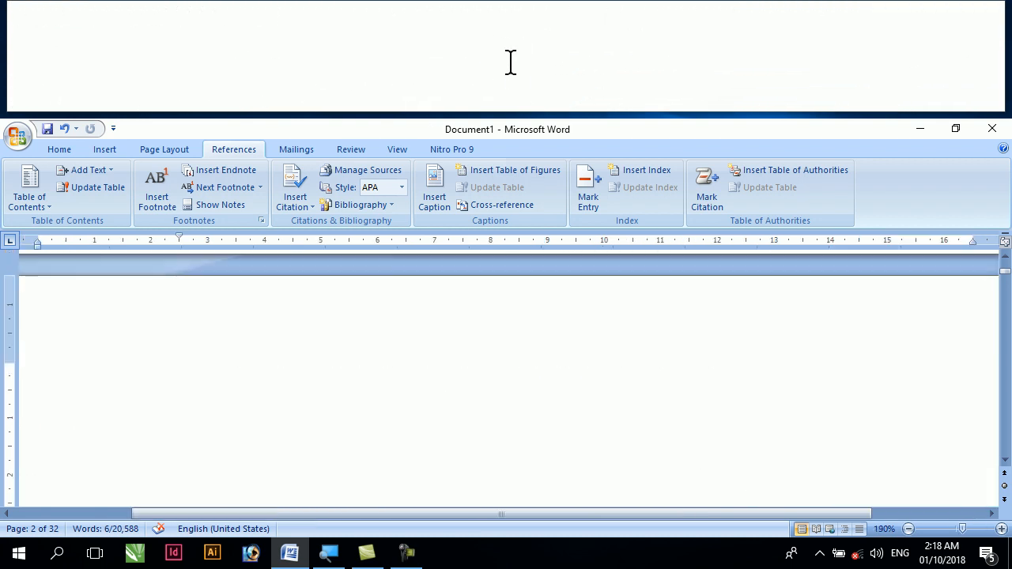
pyautogui.scroll(-4, 399, 417)
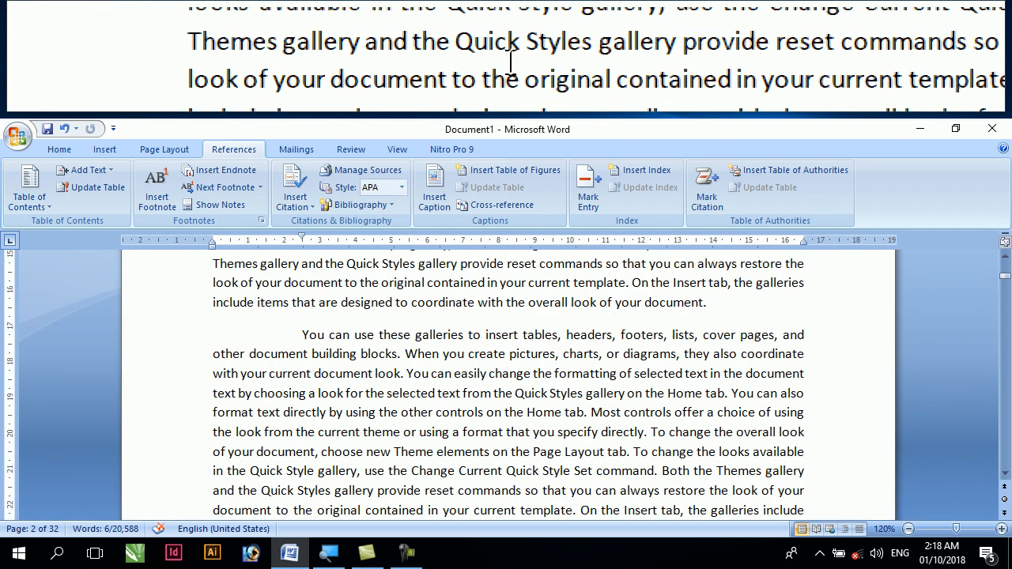
pyautogui.scroll(2, 399, 418)
pyautogui.scroll(-8, 342, 346)
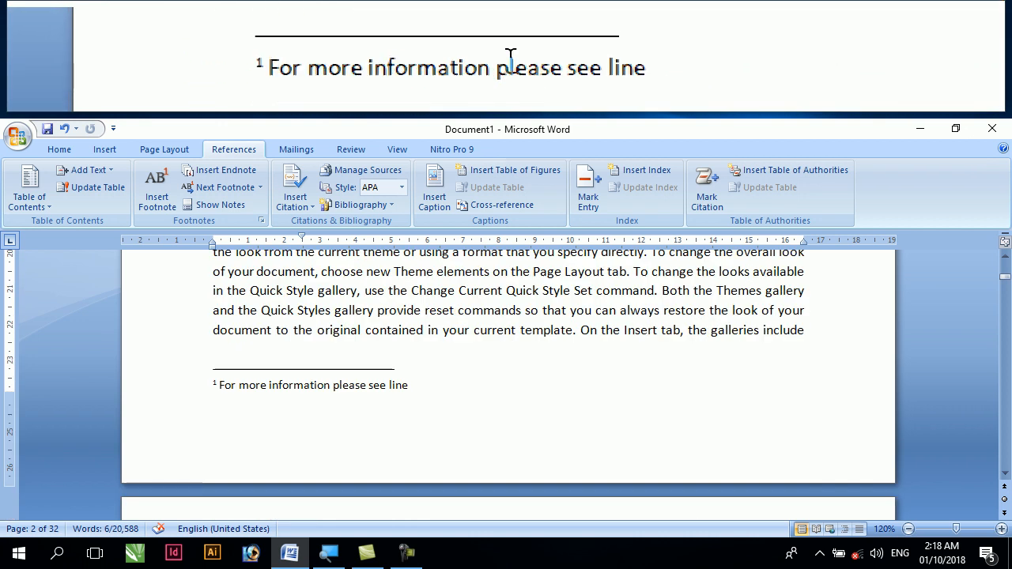
pyautogui.moveTo(294, 340); pyautogui.dragTo(808, 349)
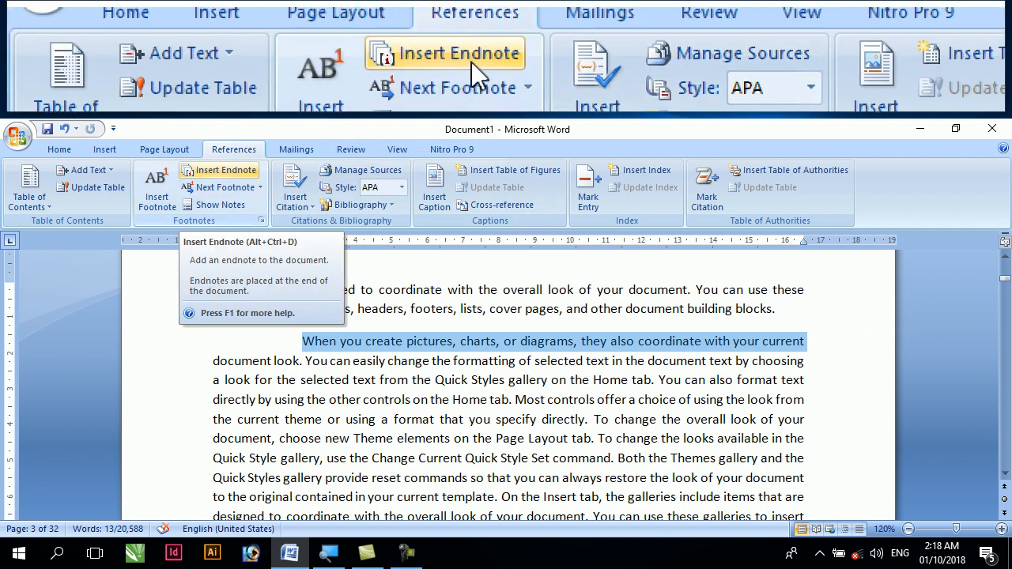
pyautogui.click(231, 174)
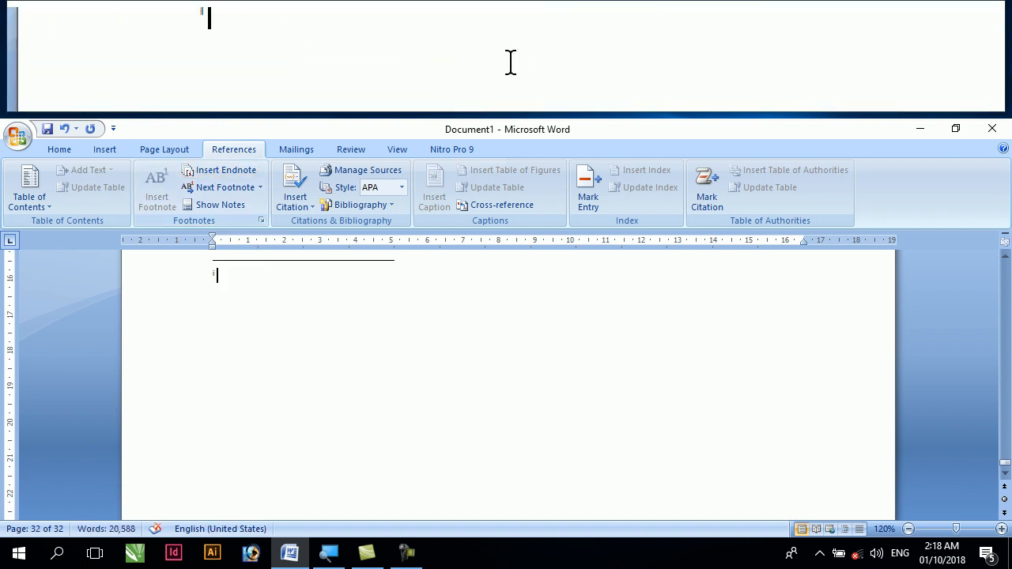
# Fill the endnote on the last page with six lines of random filler text, starting with "Slfskldflskfjlkajfjflfjlasjf;"
pyautogui.scroll(2, 508, 385)
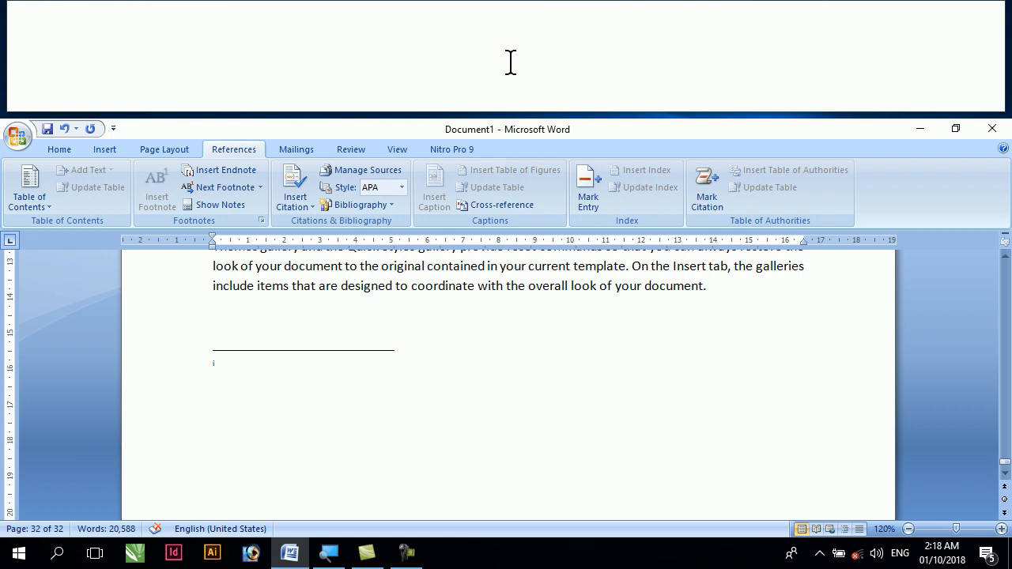
pyautogui.write('slfskldflskfjlkajfjflfjlasjf;')
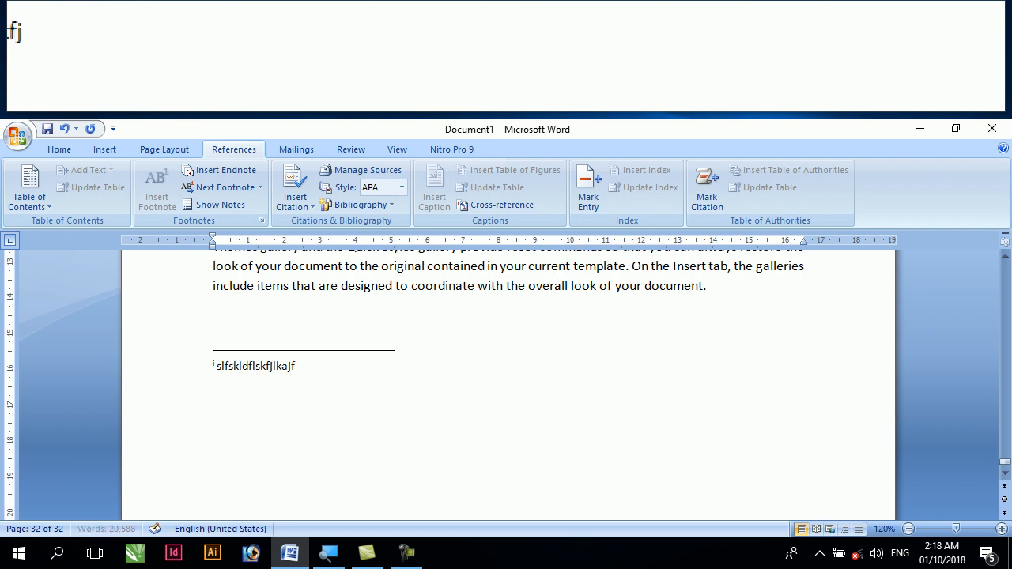
pyautogui.press('Return')
pyautogui.write('faslflaskfhlsafhlasfhklshflhfa')
pyautogui.press('Return')
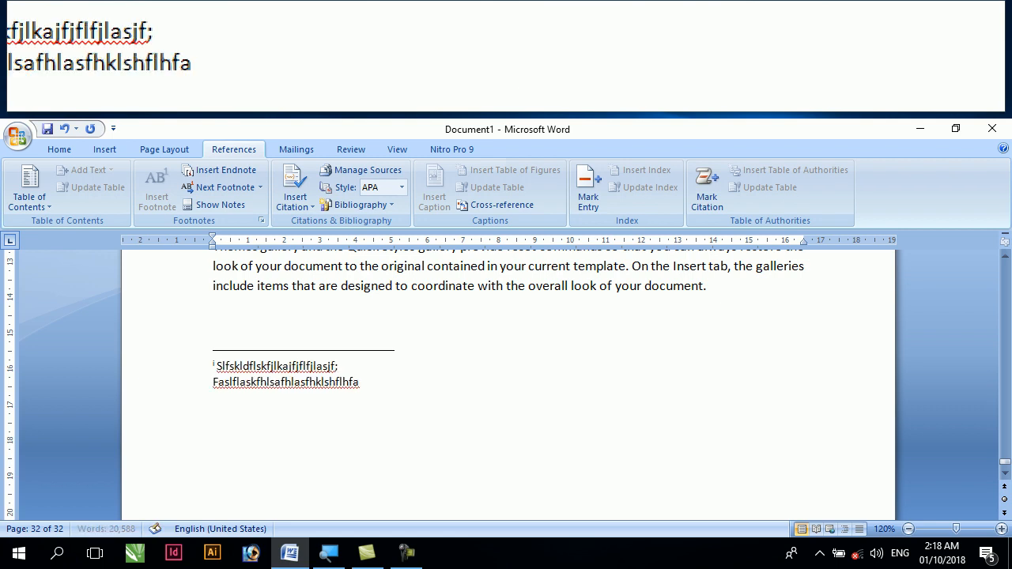
pyautogui.write('flasdhfasdlfhasdklfhasdklfhlasdfhasd')
pyautogui.press('Return')
pyautogui.write('fasd')
pyautogui.press('Return')
pyautogui.write('fhkasdl;fhklasdfhklasdfhasdklfhopweruopweur[')
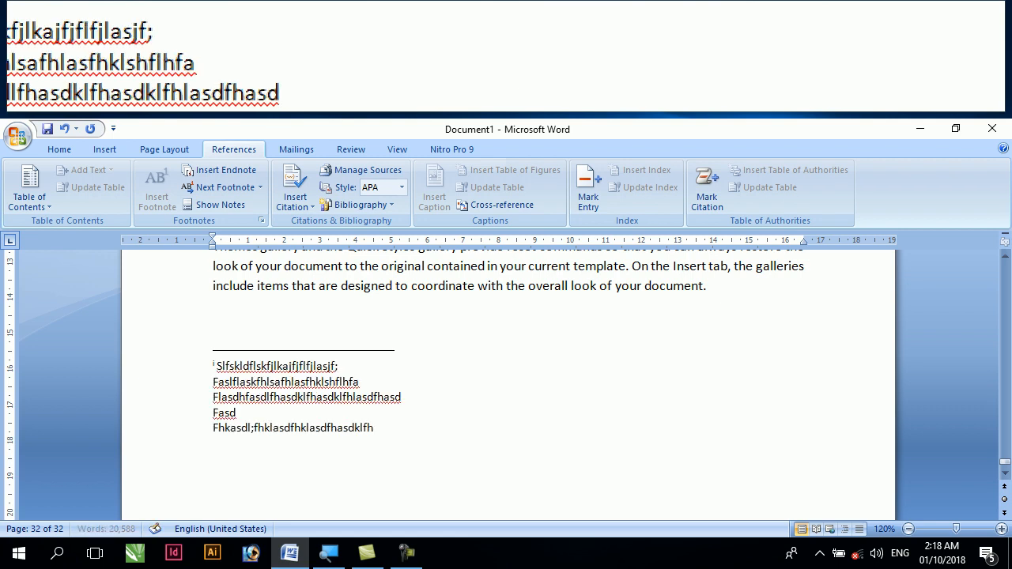
pyautogui.press('Return')
pyautogui.write('fsfhaklfhasdklfhasdklfhasdklfhlasdkfhasklfhasklfh')
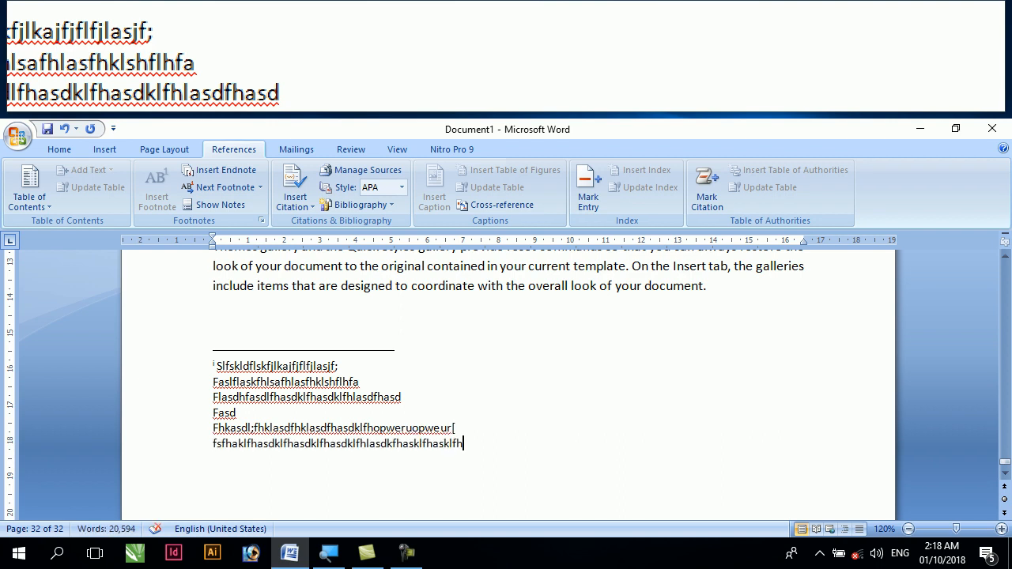
# Examine the endnote's reference mark before "document look." on page 3 and its pop-up note up close
pyautogui.moveTo(1006, 461); pyautogui.dragTo(1006, 272)
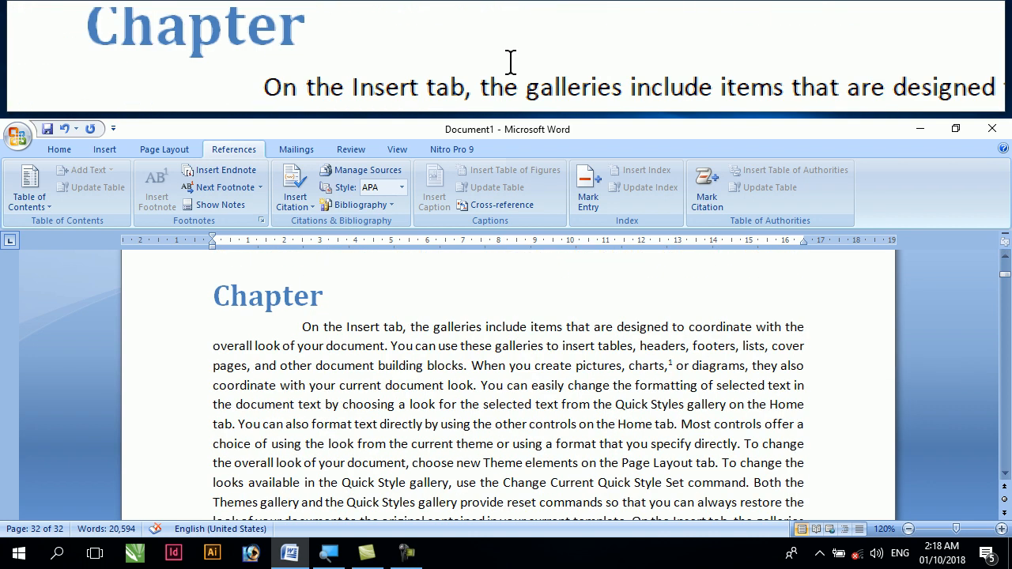
pyautogui.scroll(-20, 423, 321)
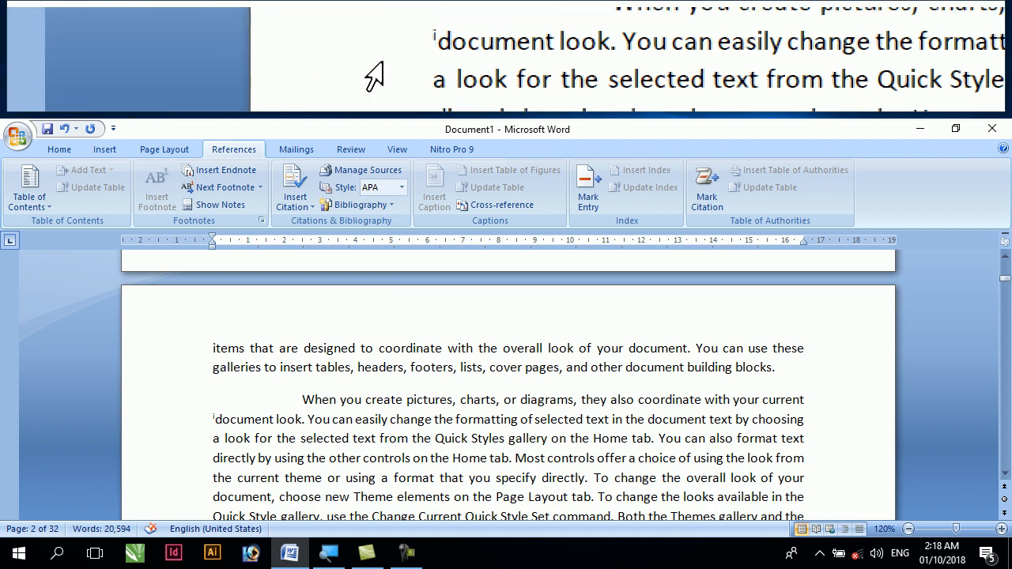
pyautogui.click(215, 419)
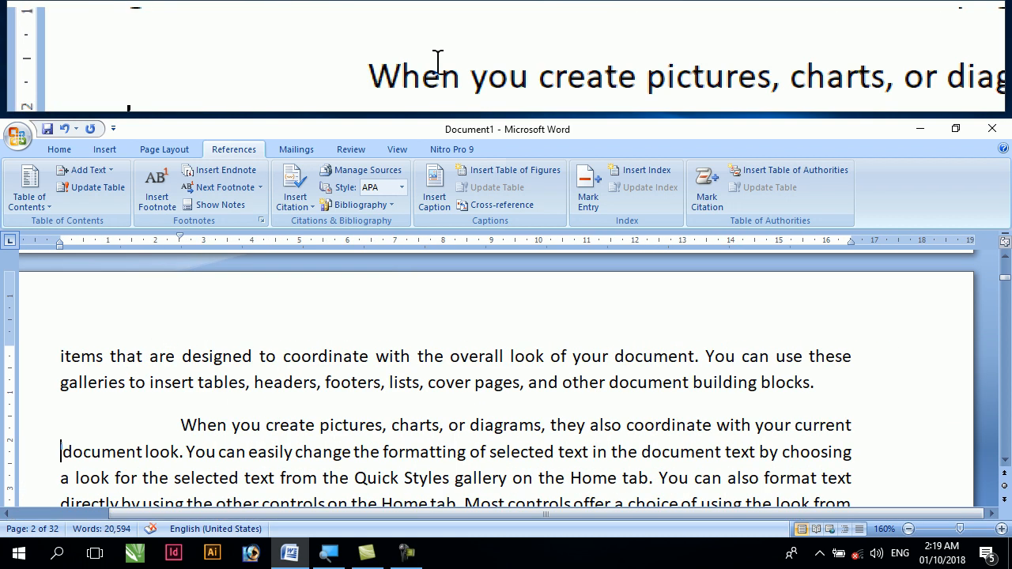
pyautogui.scroll(8, 198, 411)
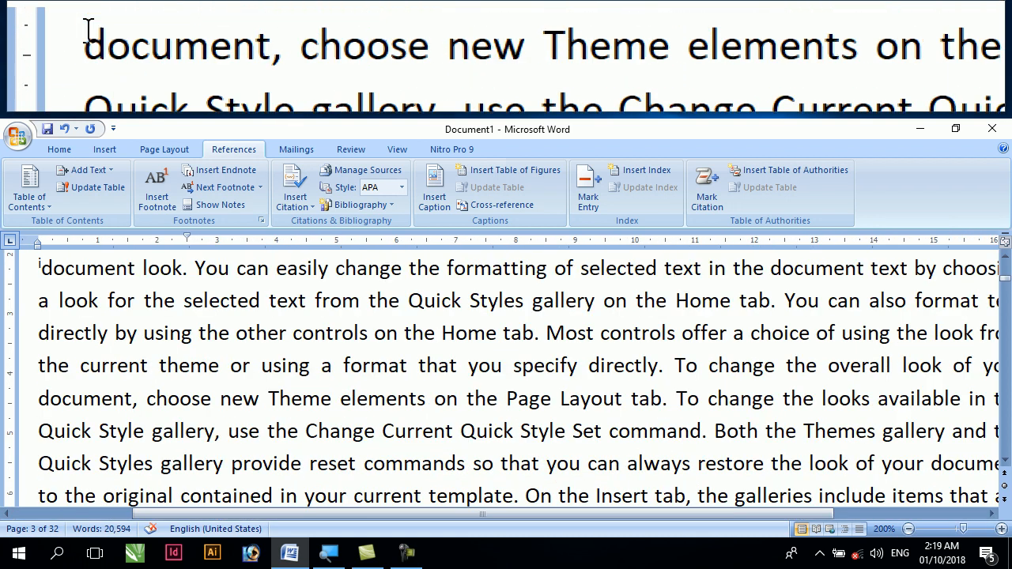
pyautogui.scroll(1, 32, 265)
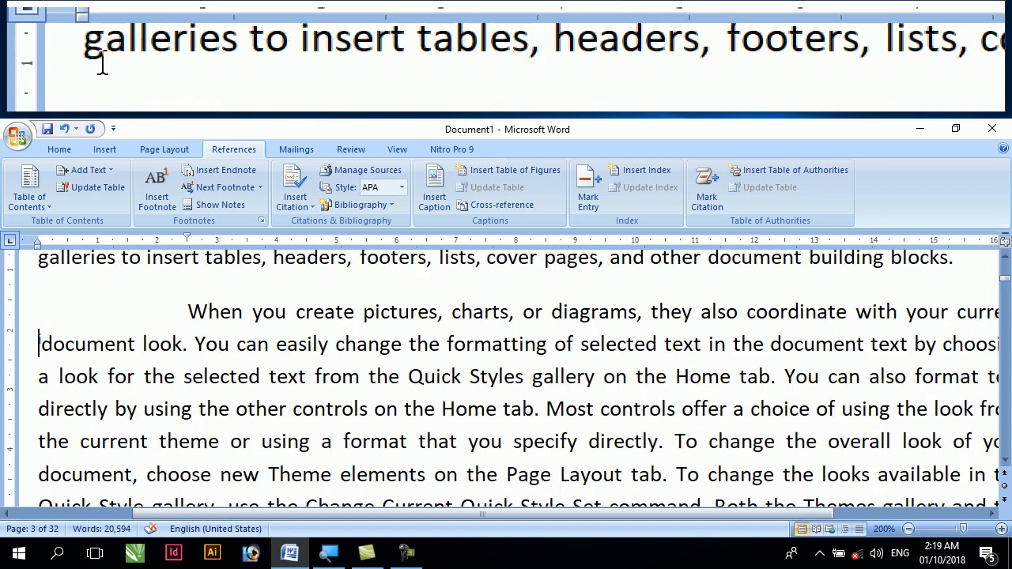
pyautogui.click(39, 341)
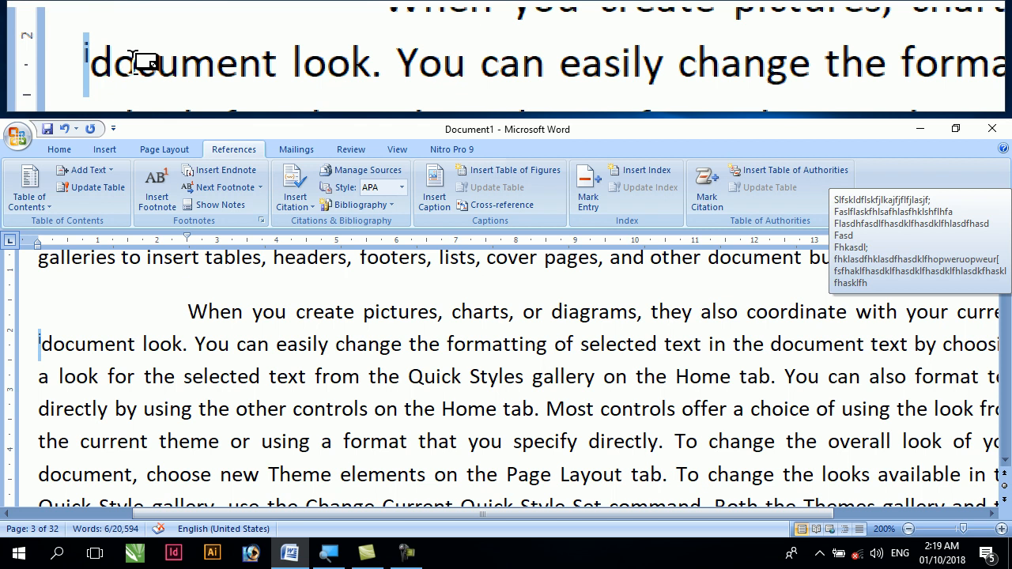
# Show the document's footnote area and try to go to the previous endnote from there
pyautogui.scroll(-8, 63, 341)
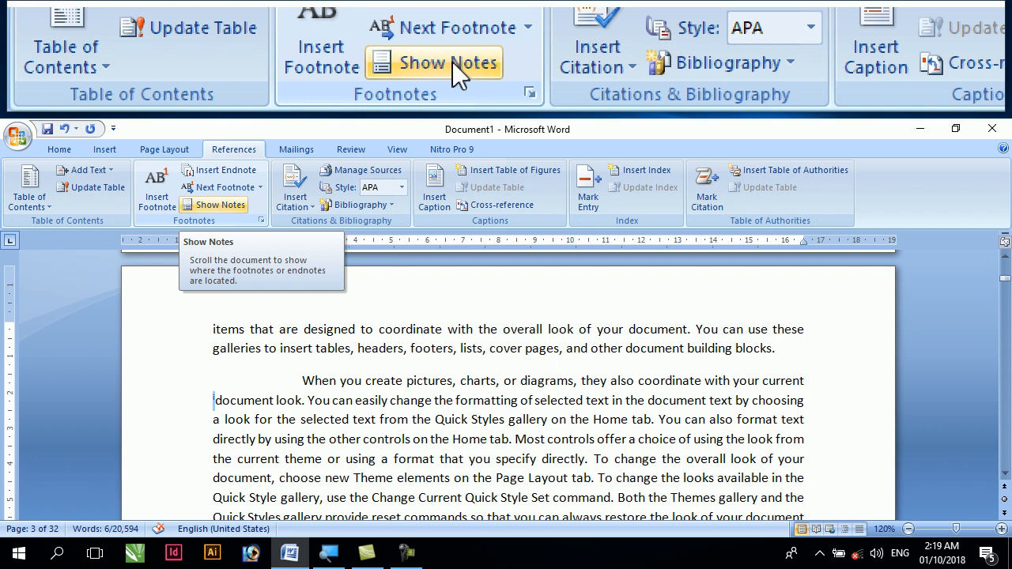
pyautogui.click(223, 205)
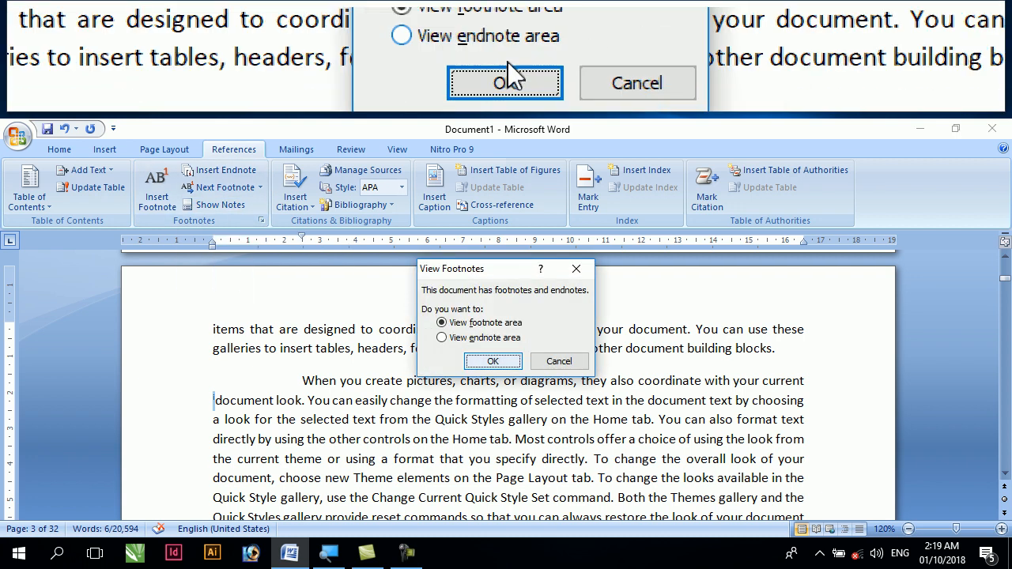
pyautogui.click(493, 360)
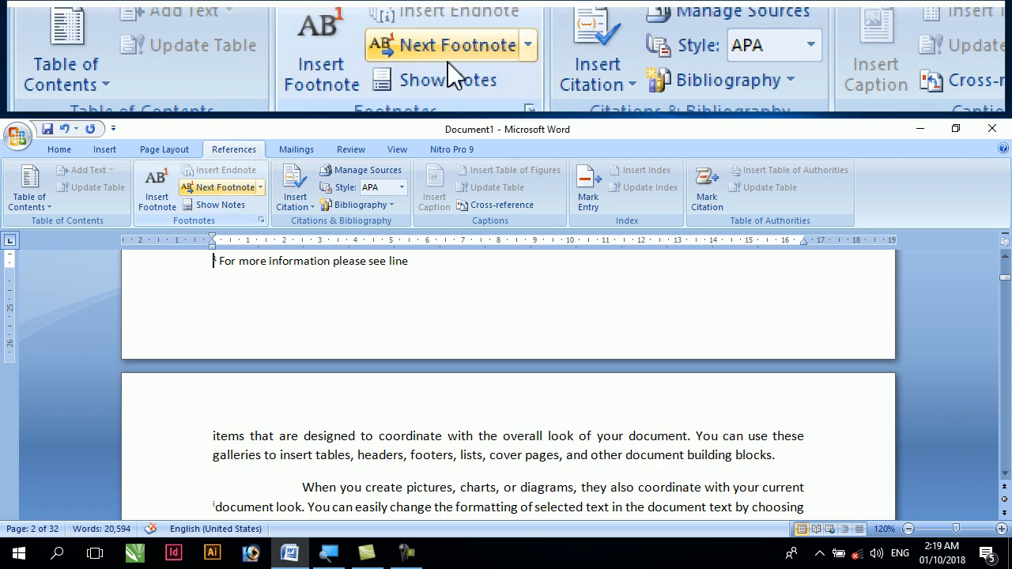
pyautogui.click(260, 188)
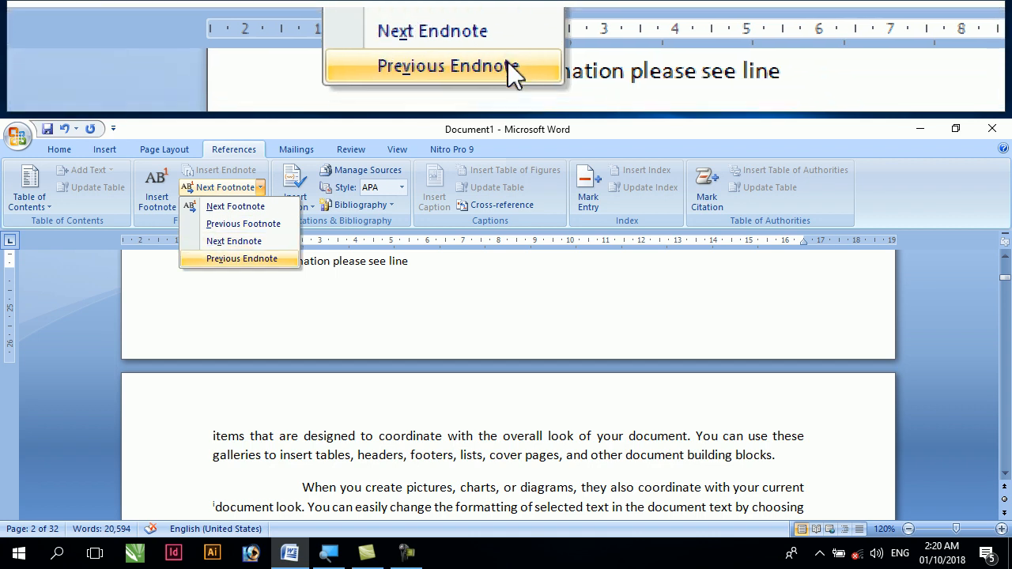
pyautogui.click(269, 258)
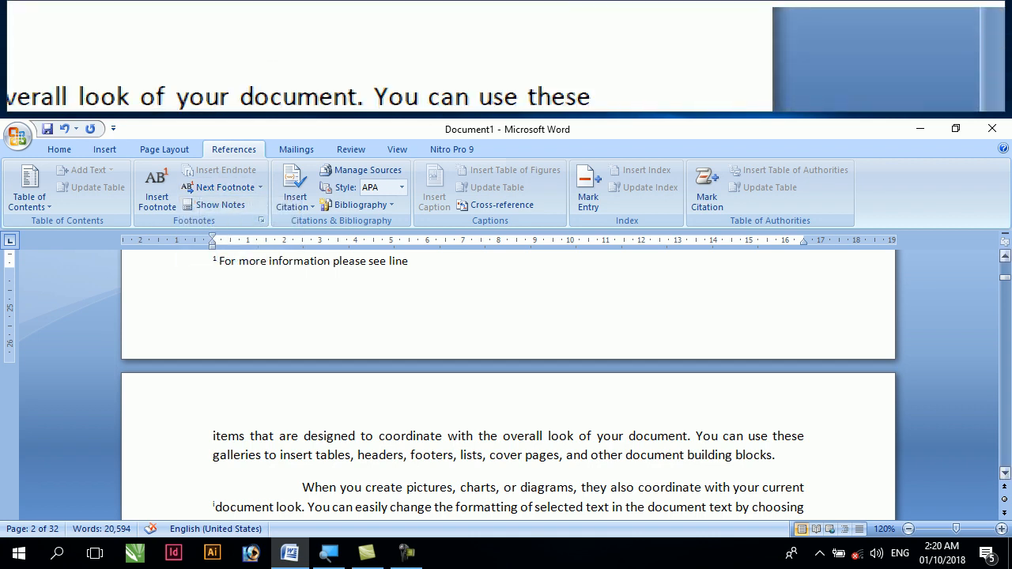
# Place the cursor in the empty paragraph below the table of contents and remove its first-line indent
pyautogui.moveTo(1005, 277); pyautogui.dragTo(1003, 268)
pyautogui.click(658, 324)
pyautogui.scroll(-2, 656, 326)
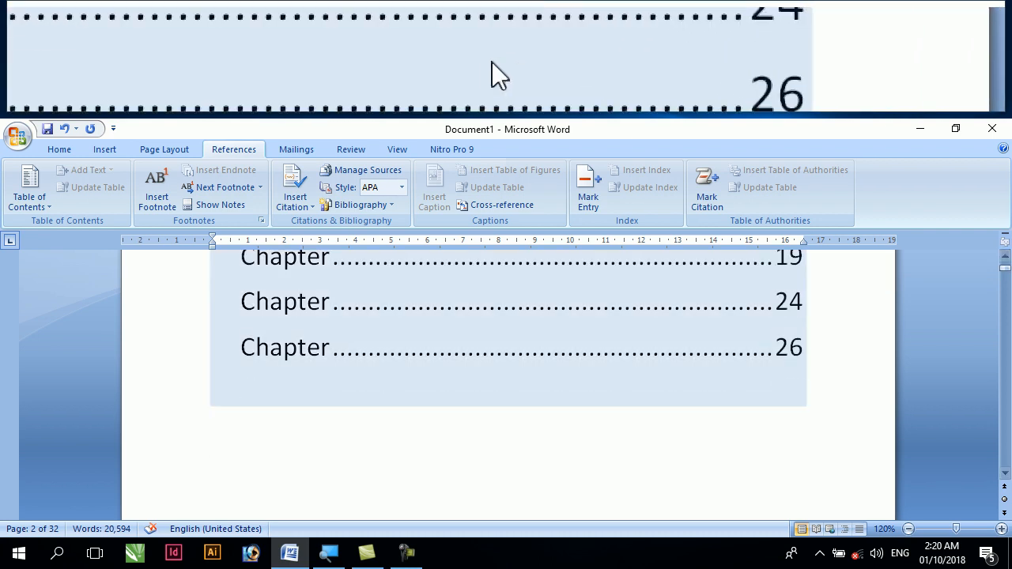
pyautogui.click(432, 380)
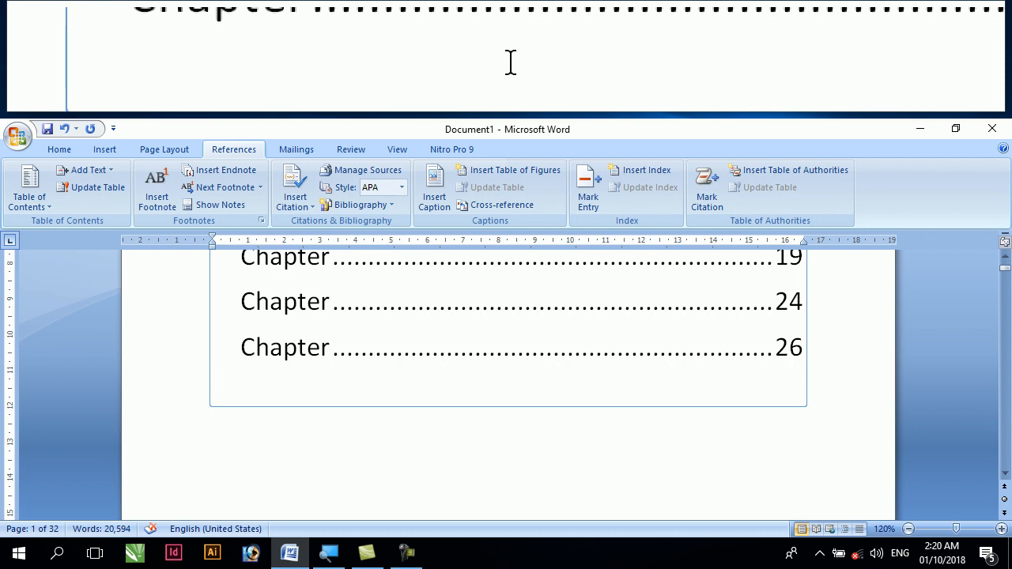
pyautogui.click(208, 424)
pyautogui.moveTo(301, 238); pyautogui.dragTo(213, 240)
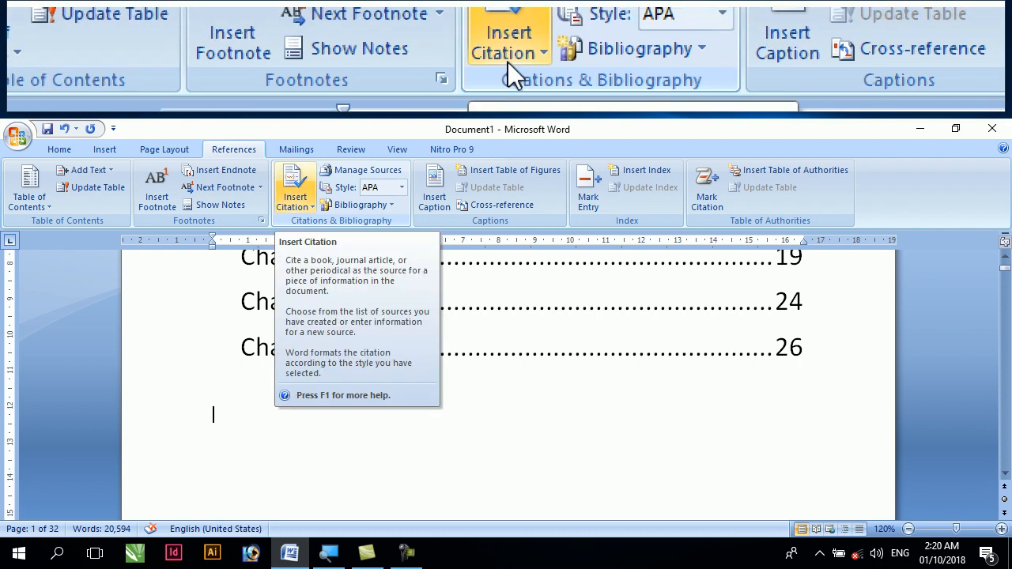
# Start adding a new citation source, review the available source types and choose Book
pyautogui.click(294, 208)
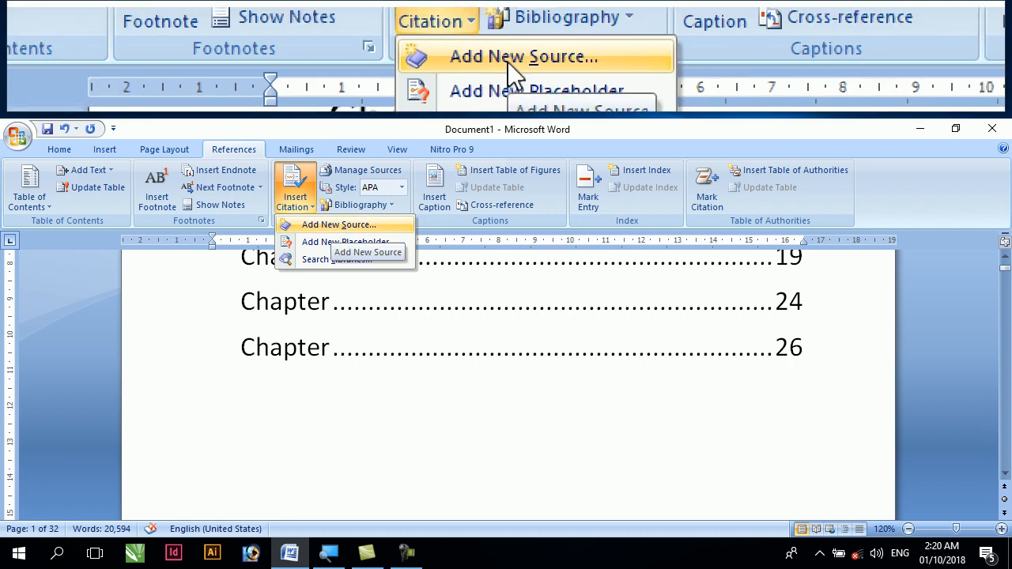
pyautogui.click(333, 226)
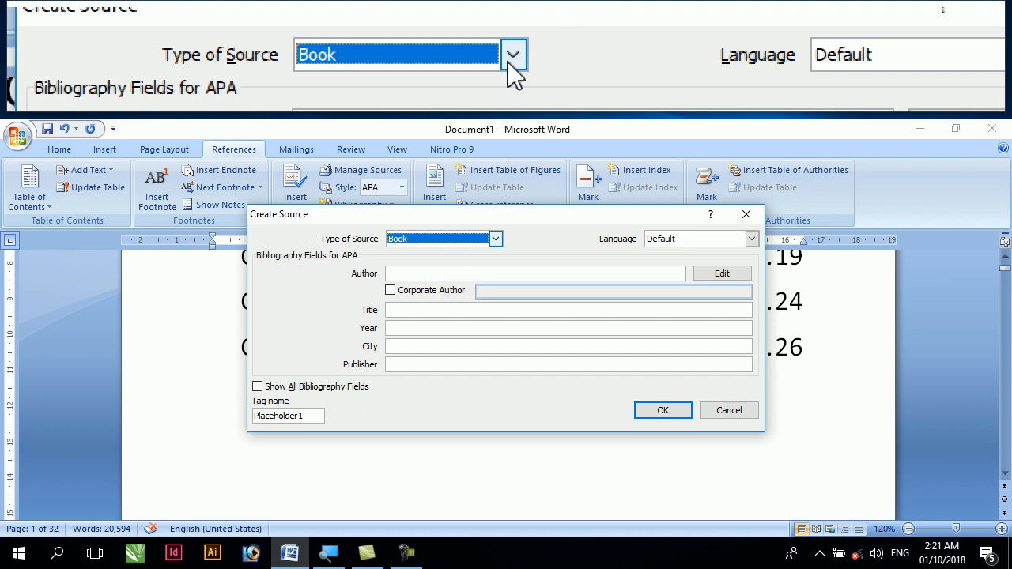
pyautogui.click(495, 239)
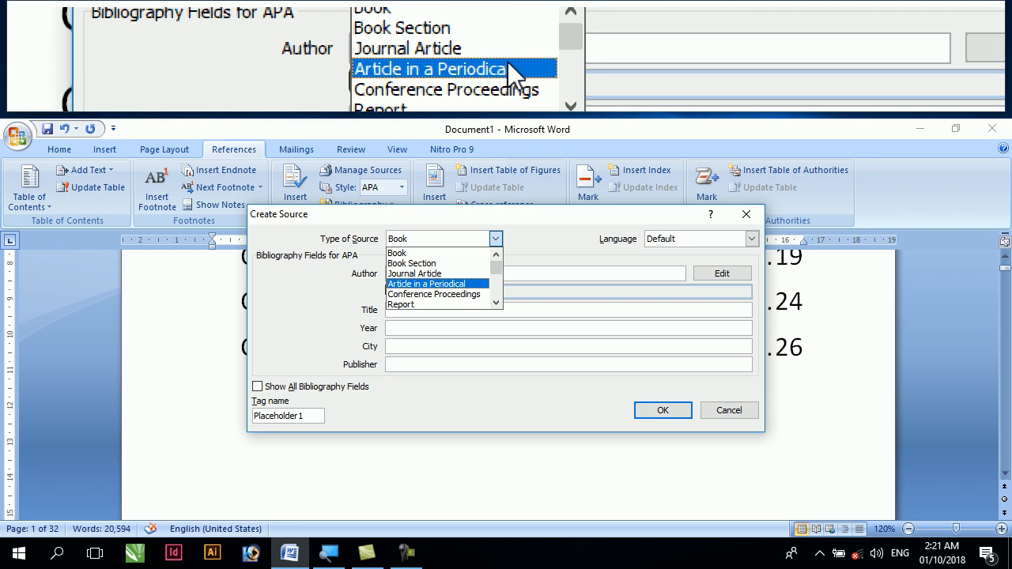
pyautogui.scroll(-1, 447, 290)
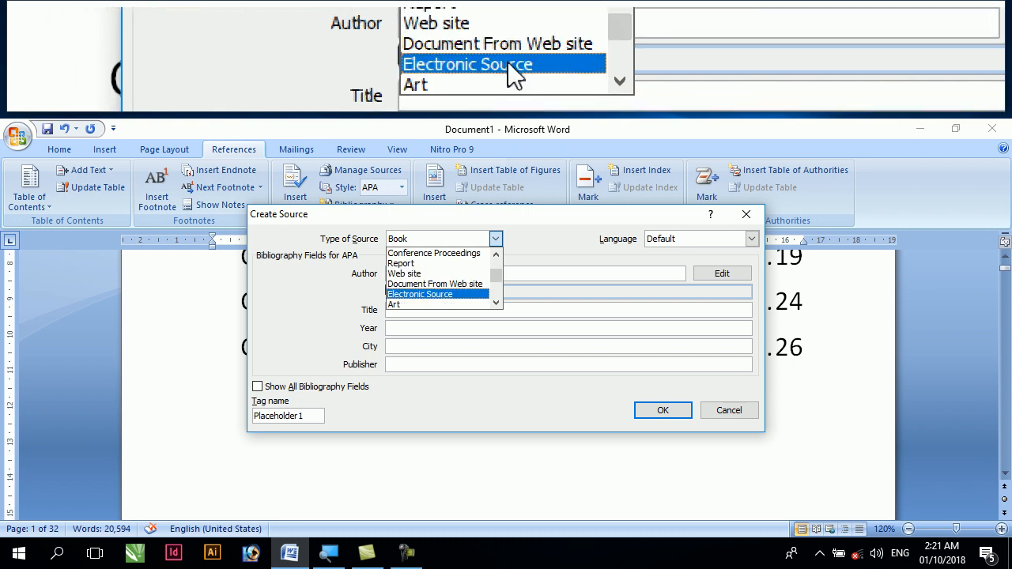
pyautogui.scroll(2, 440, 294)
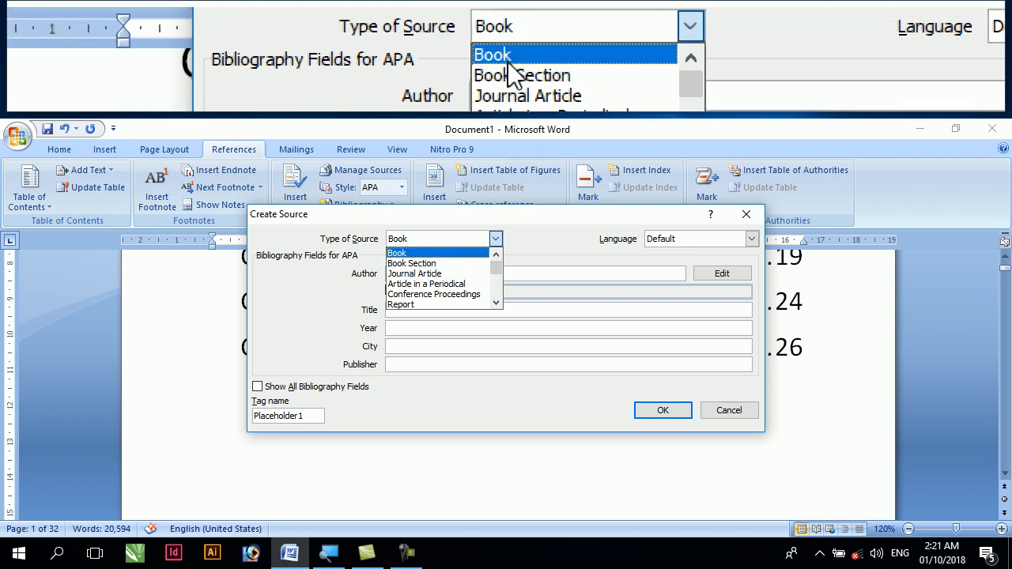
pyautogui.click(404, 256)
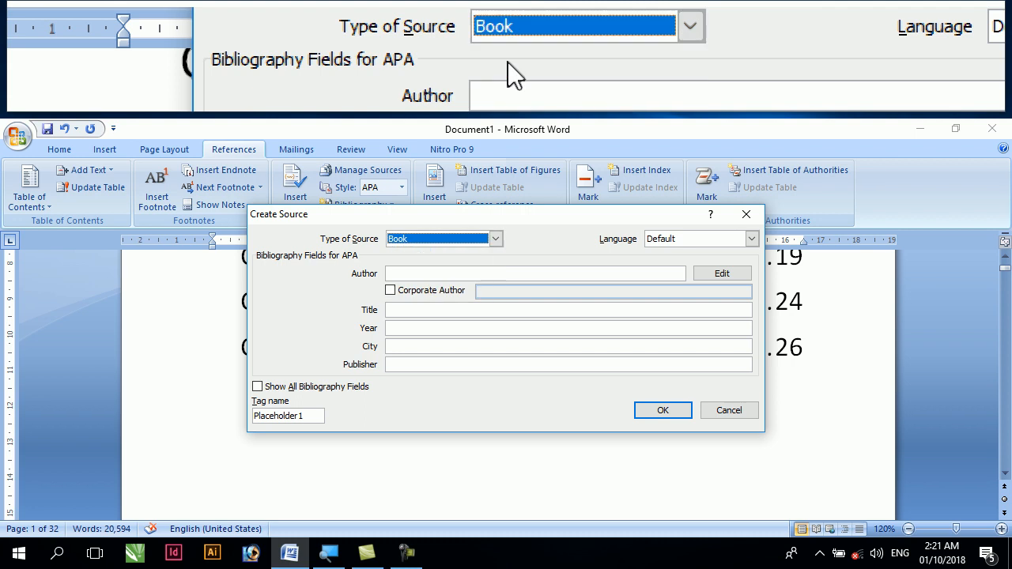
# Enter the author's full name for the book source, leaving the Corporate Author option off
pyautogui.click(399, 274)
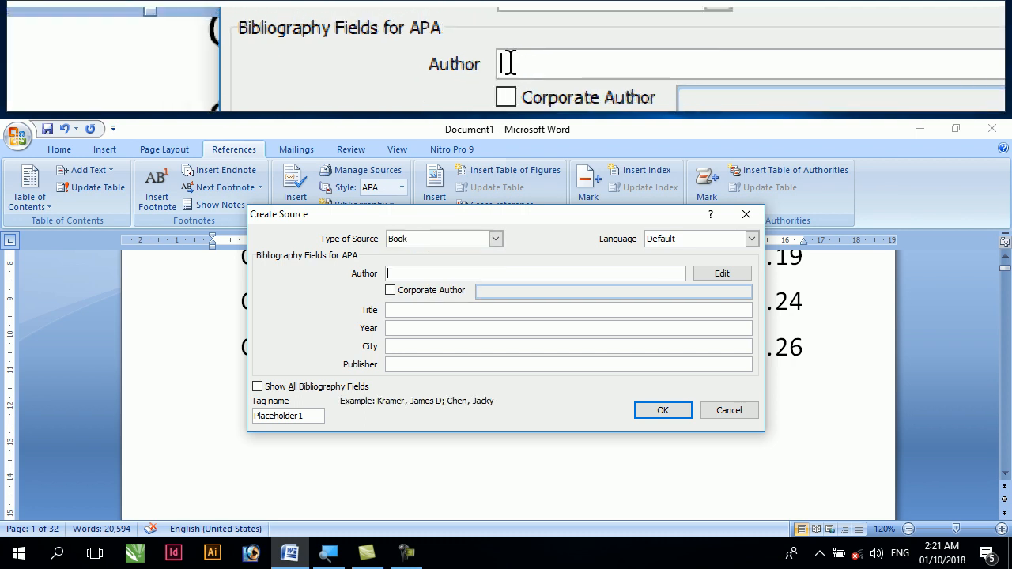
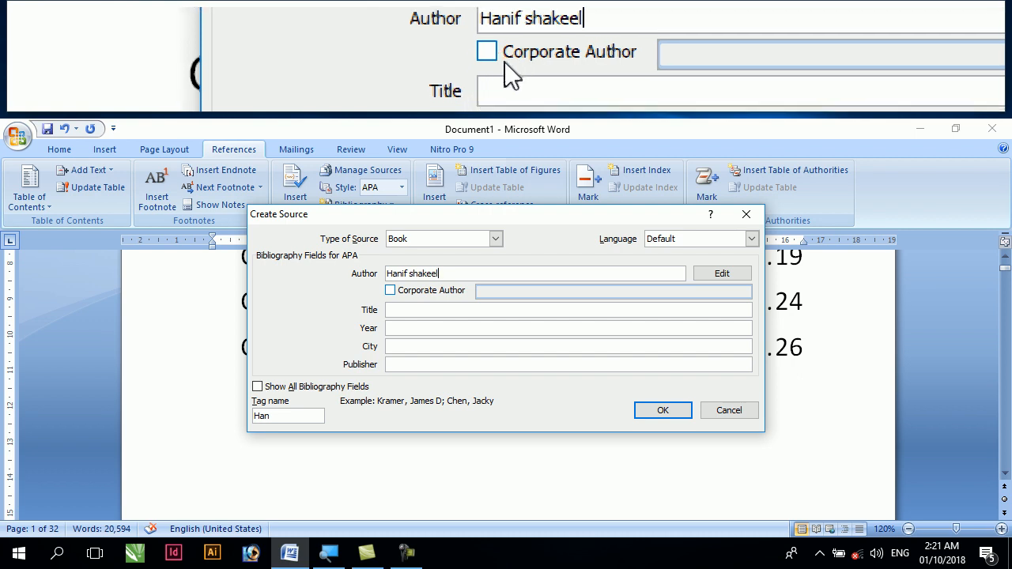
pyautogui.click(397, 291)
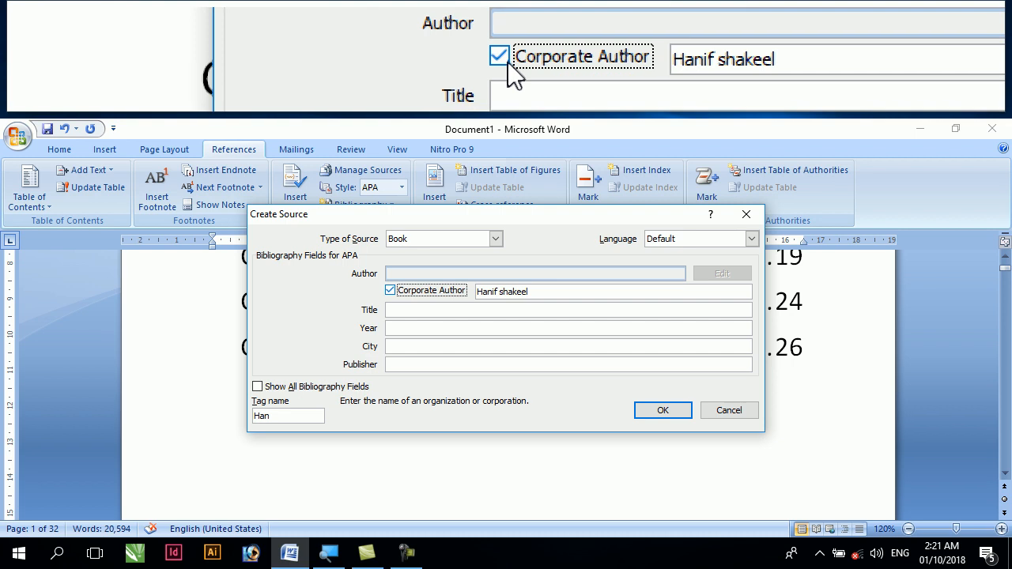
pyautogui.click(391, 291)
# Set the book source's title to "Computer Operator & Office Professional"
pyautogui.click(401, 312)
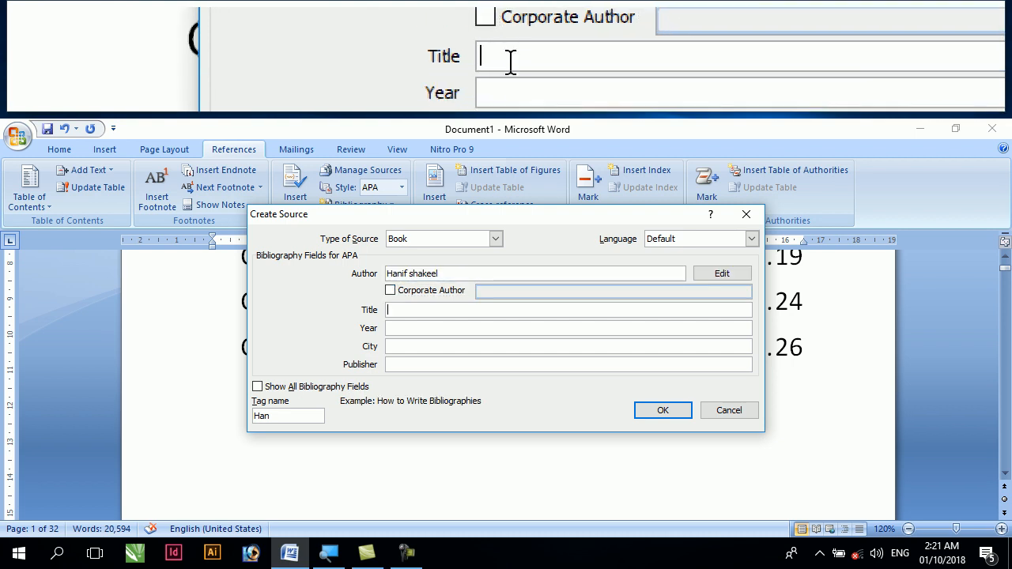
pyautogui.write('Comput')
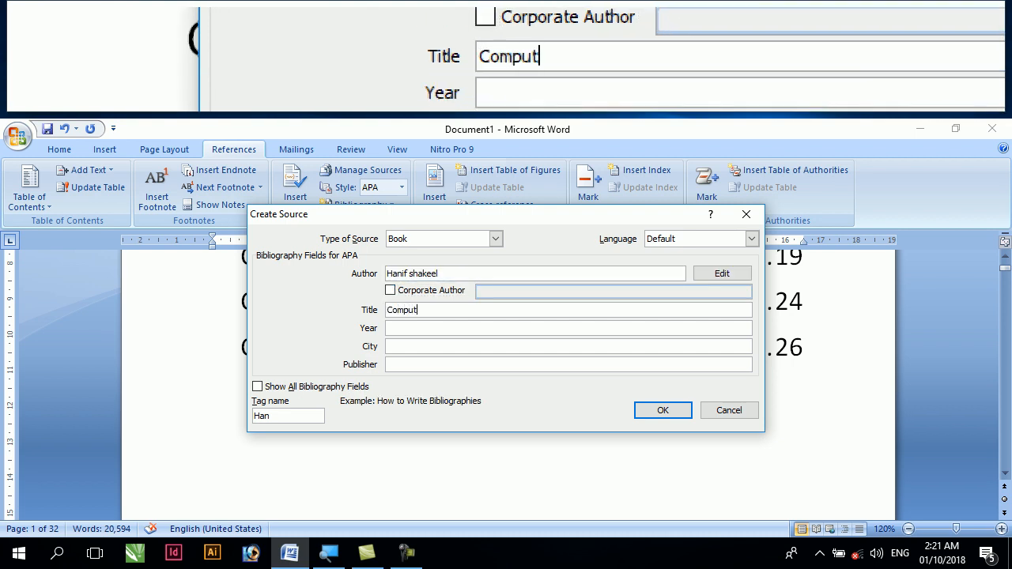
pyautogui.write('er Operator')
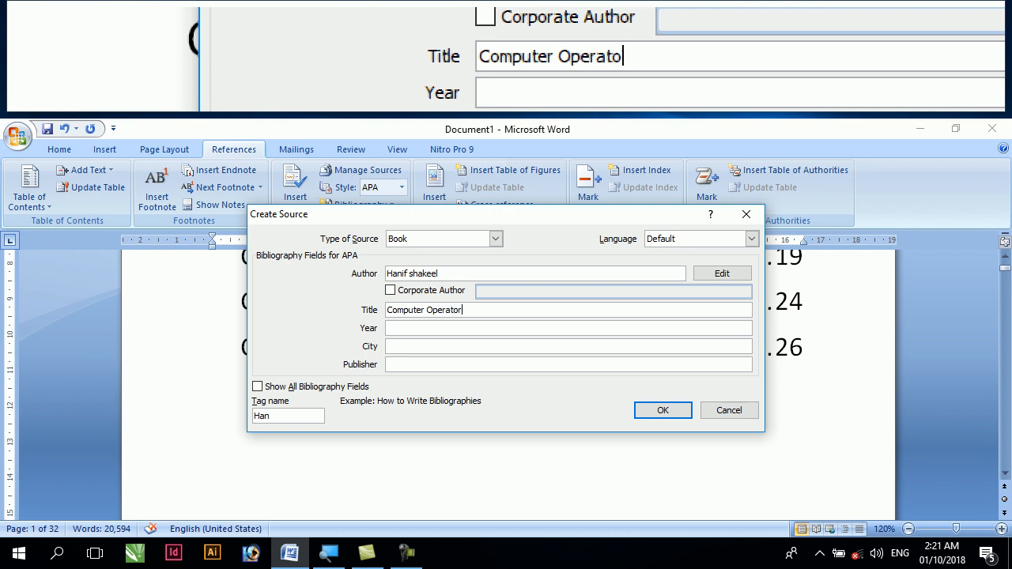
pyautogui.write(' & Office P')
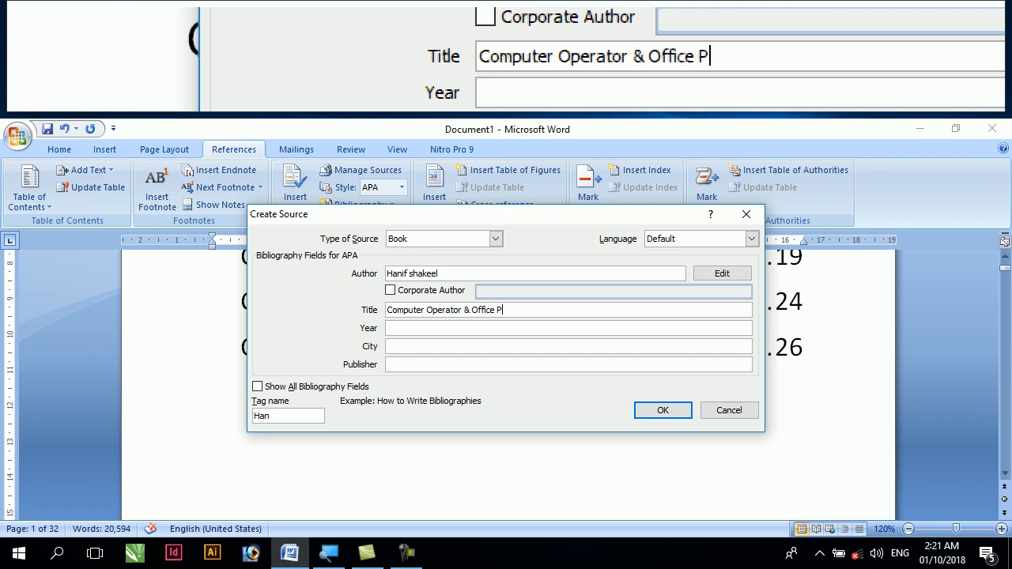
pyautogui.write('rofessional')
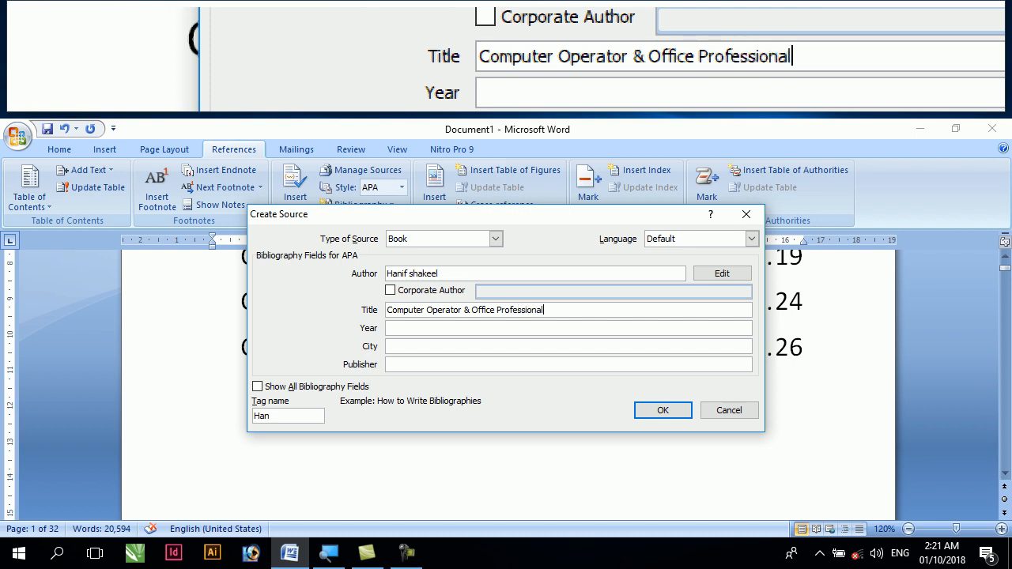
pyautogui.click(408, 329)
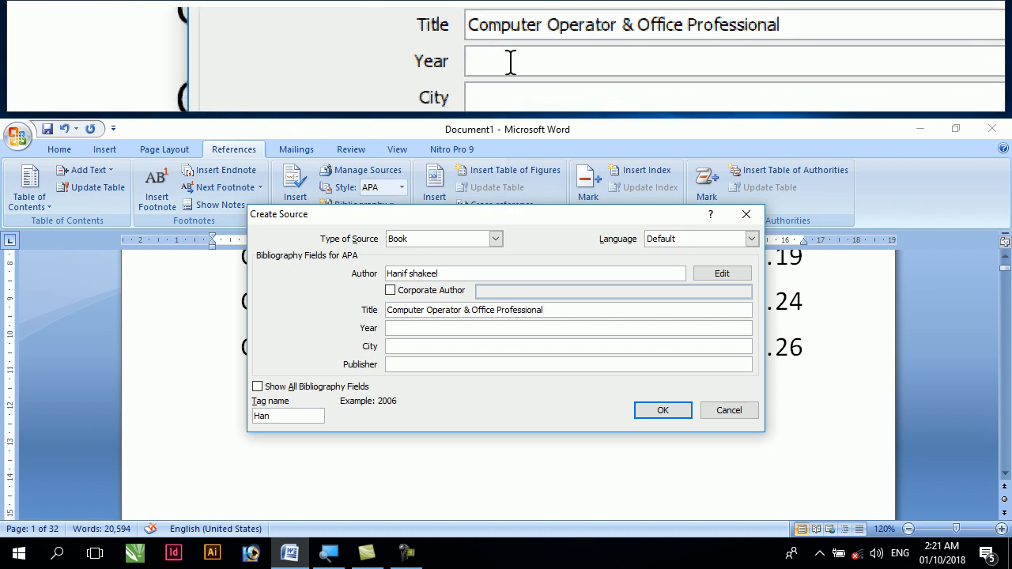
# Set the book source's year to 2019, city to Vehari and publisher to Multan, and insert its citation below the table of contents
pyautogui.write('2019')
pyautogui.press('Tab')
pyautogui.write('Vehario')
pyautogui.press('BackSpace')
pyautogui.press('Tab')
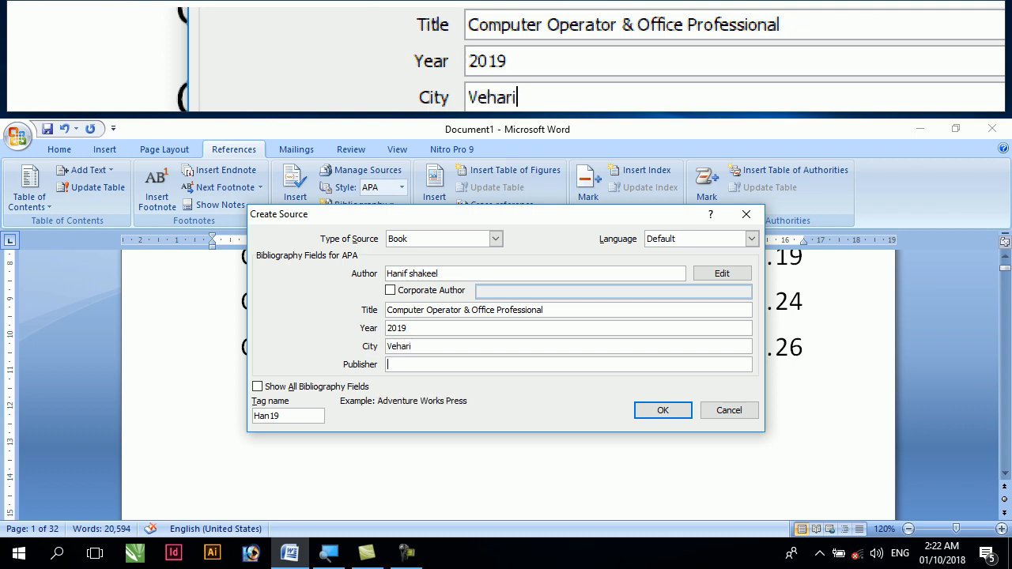
pyautogui.write('Multan')
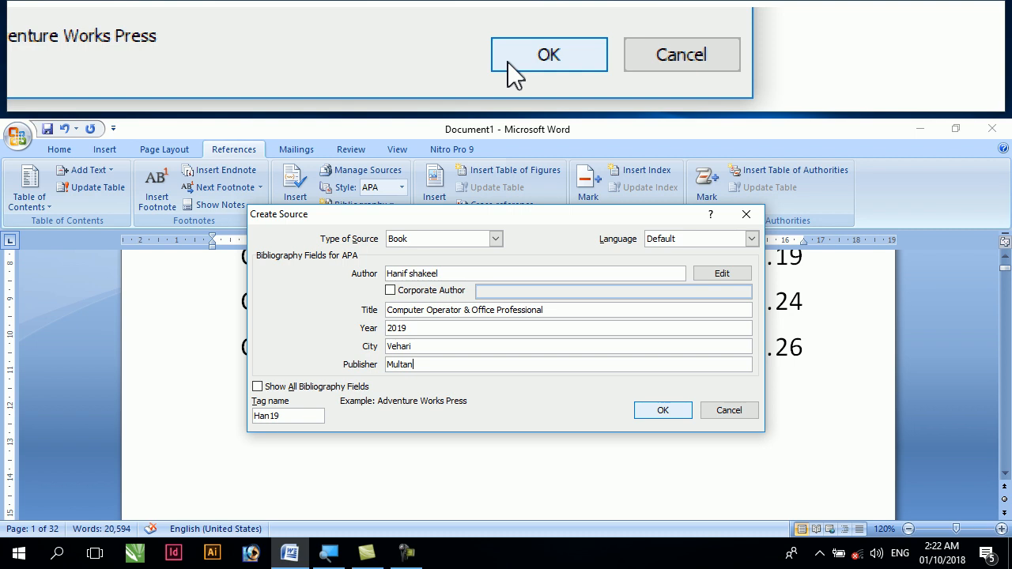
pyautogui.click(643, 412)
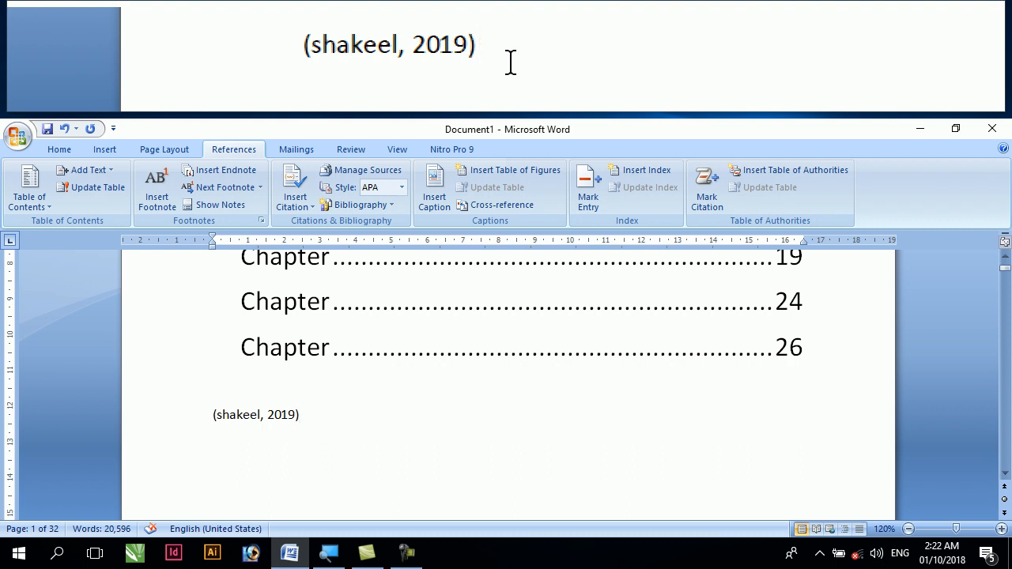
# Replace the citation below the table of contents with the built-in Bibliography
pyautogui.click(228, 427)
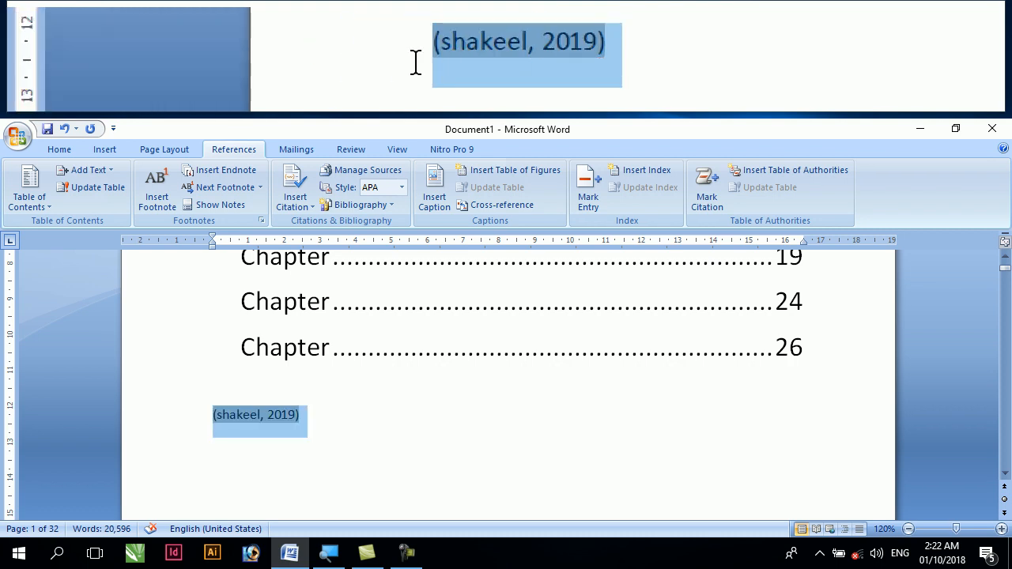
pyautogui.click(203, 426)
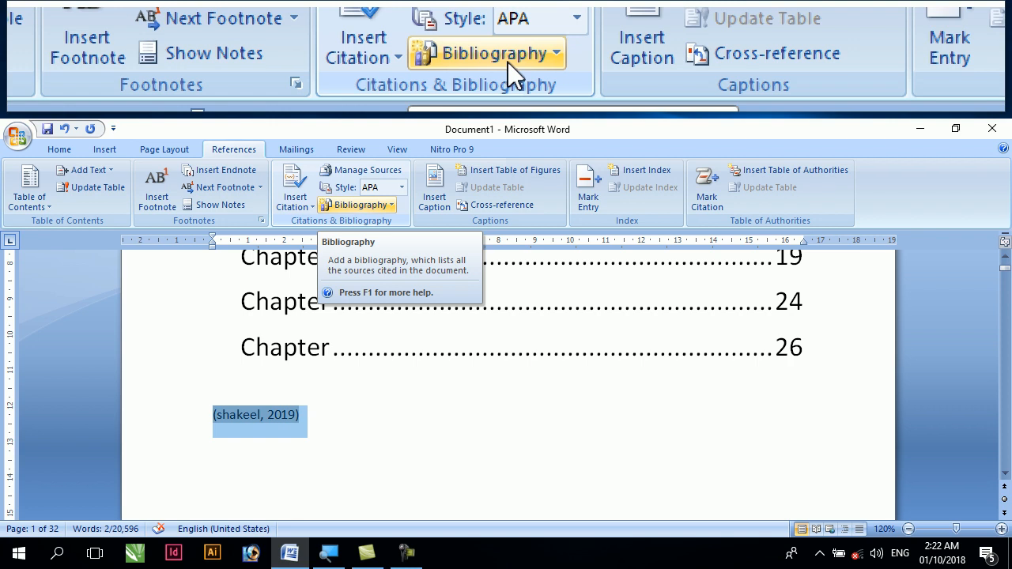
pyautogui.click(366, 210)
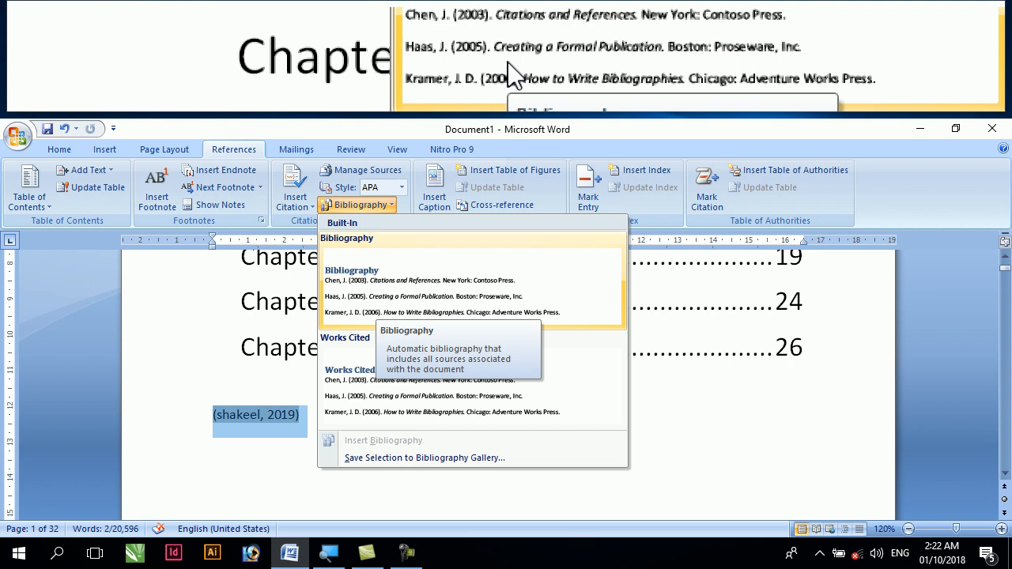
pyautogui.click(422, 305)
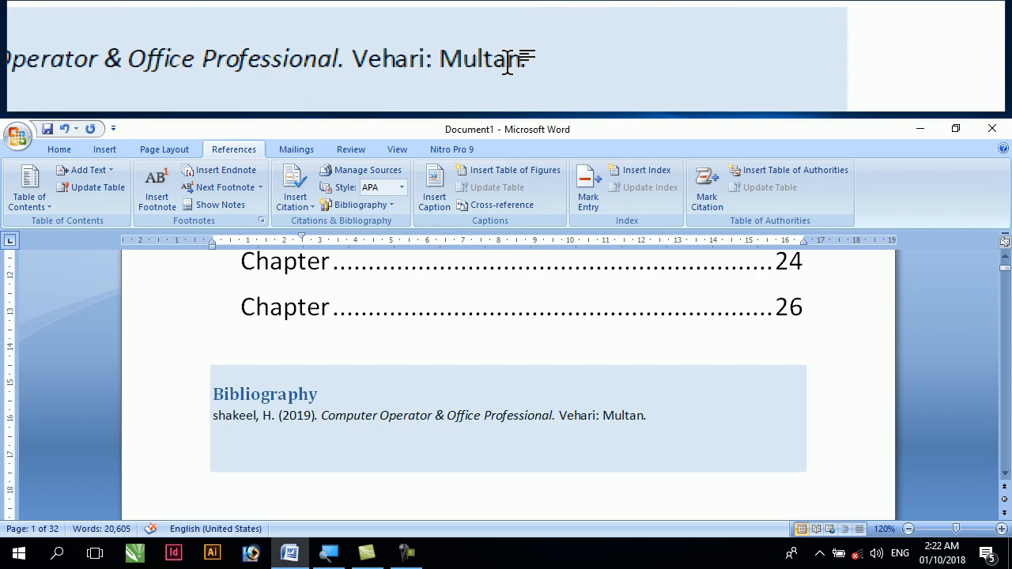
# Enlarge the bibliography's text so its heading is 20 pt, with the source entry centered and the heading left-aligned
pyautogui.moveTo(645, 417); pyautogui.dragTo(197, 399)
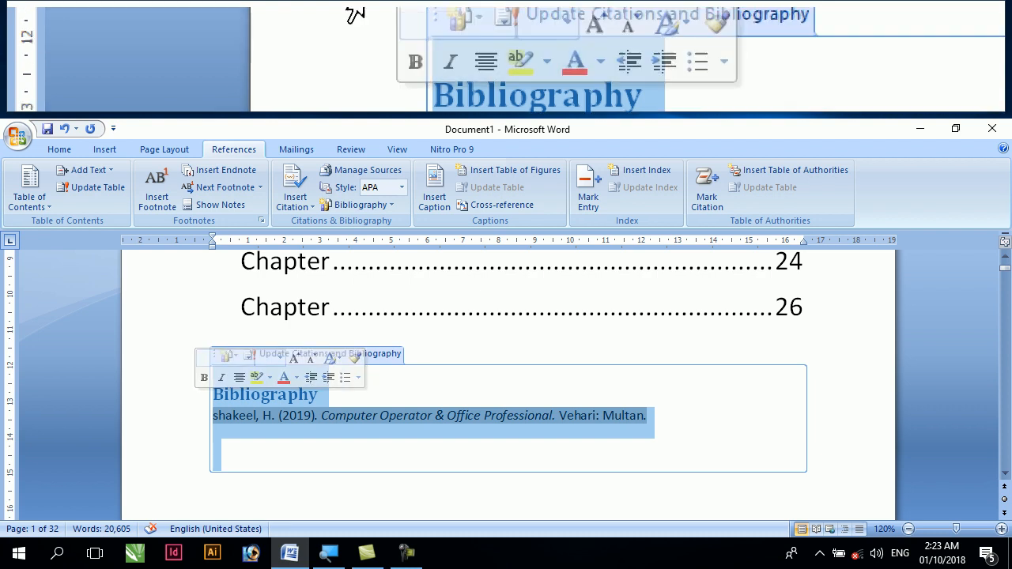
pyautogui.click(59, 149)
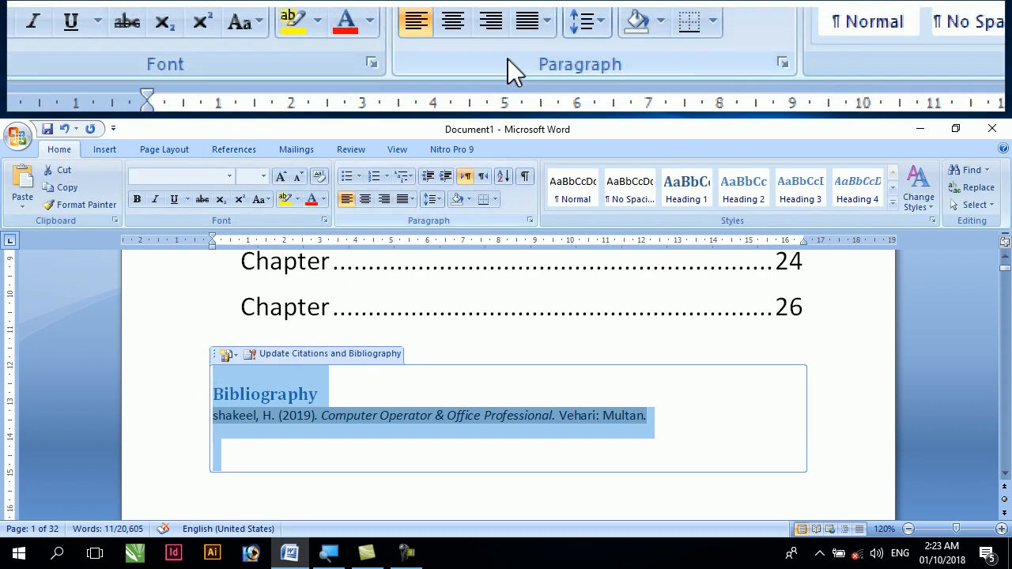
pyautogui.click(365, 199)
pyautogui.click(280, 176)
pyautogui.click(280, 176)
pyautogui.click(280, 176)
pyautogui.moveTo(433, 399); pyautogui.dragTo(610, 396)
pyautogui.click(345, 202)
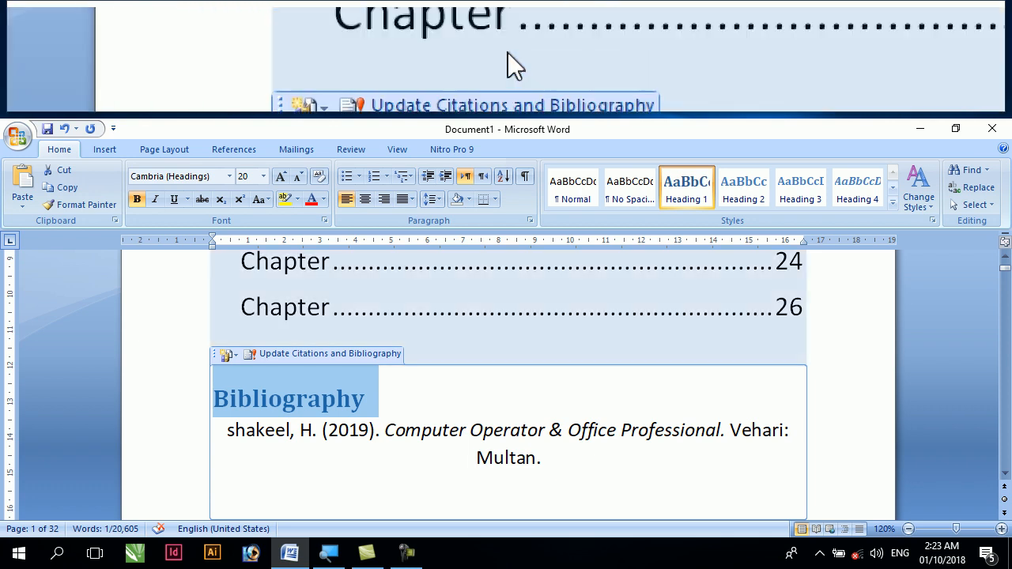
pyautogui.click(234, 149)
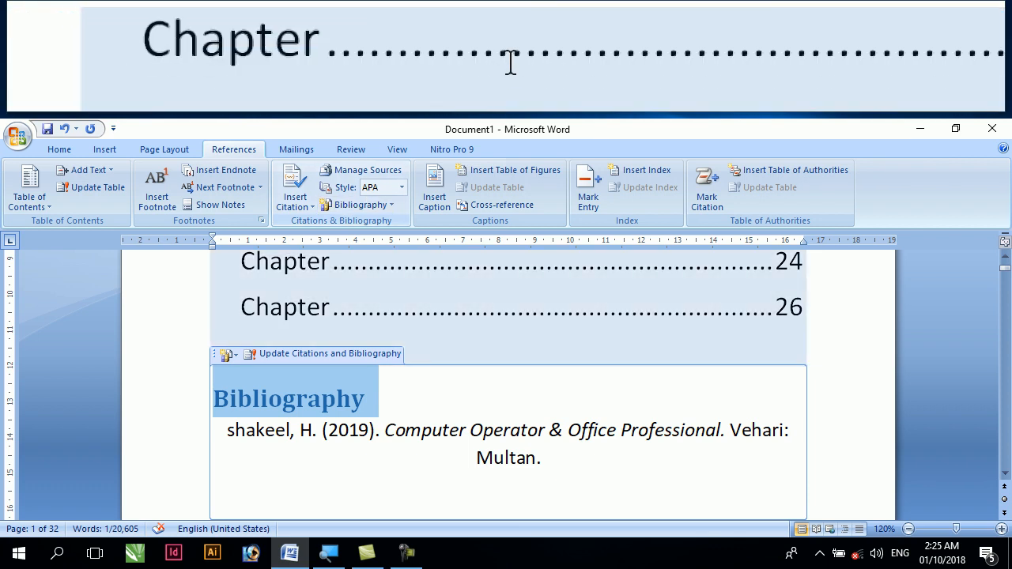
pyautogui.scroll(1, 443, 332)
pyautogui.click(445, 334)
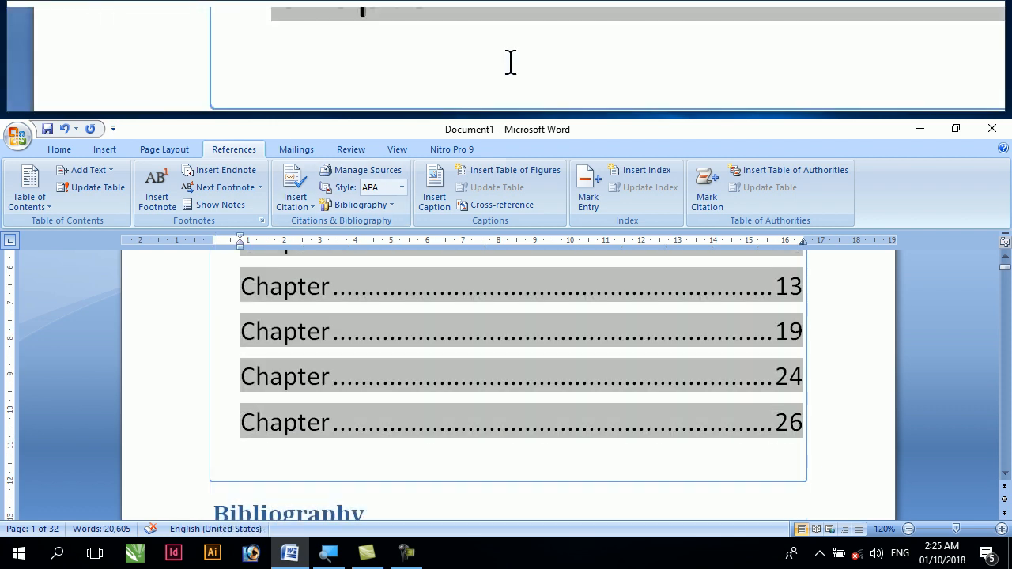
pyautogui.scroll(-2, 371, 431)
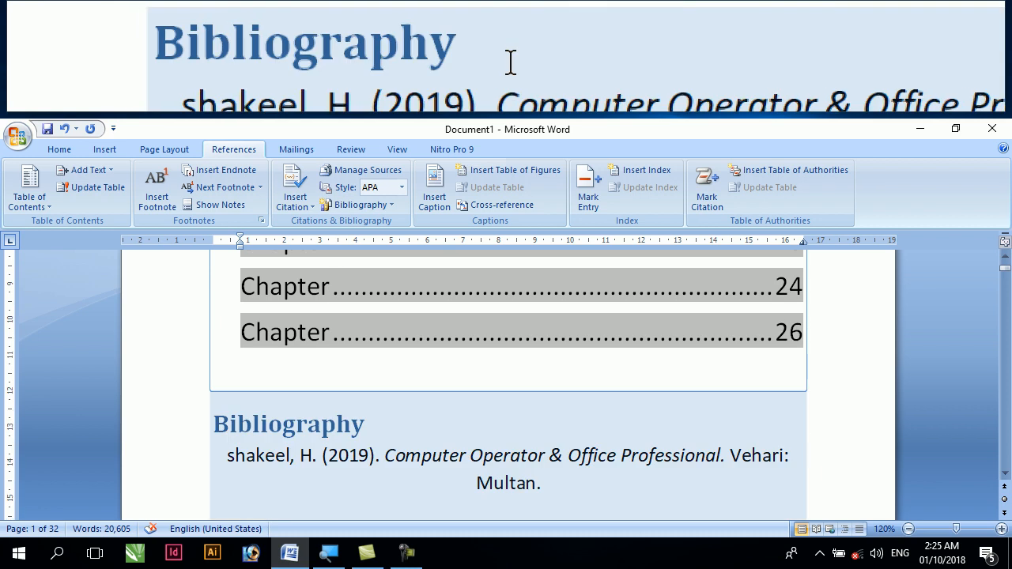
pyautogui.scroll(-1, 391, 434)
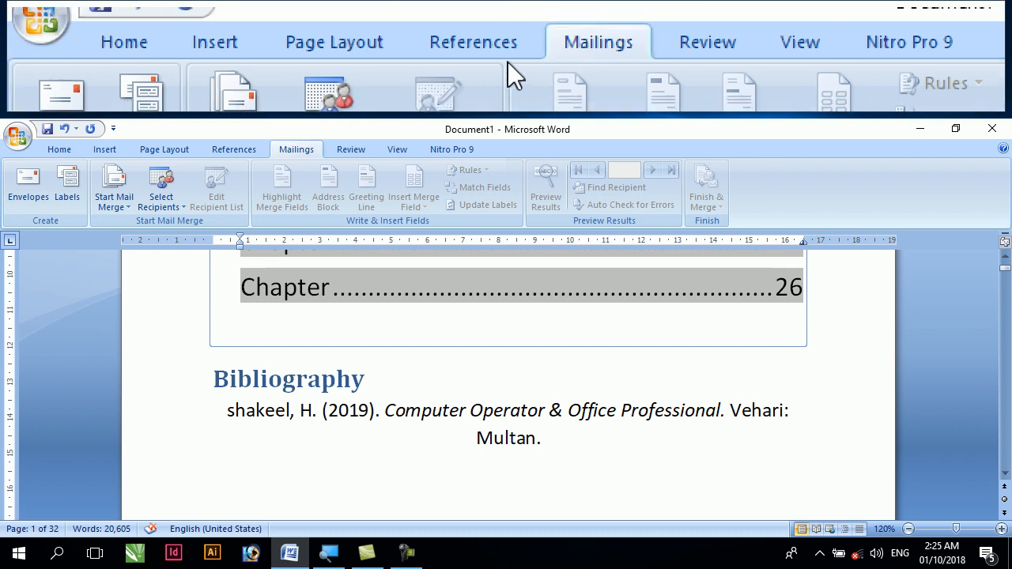
pyautogui.click(251, 152)
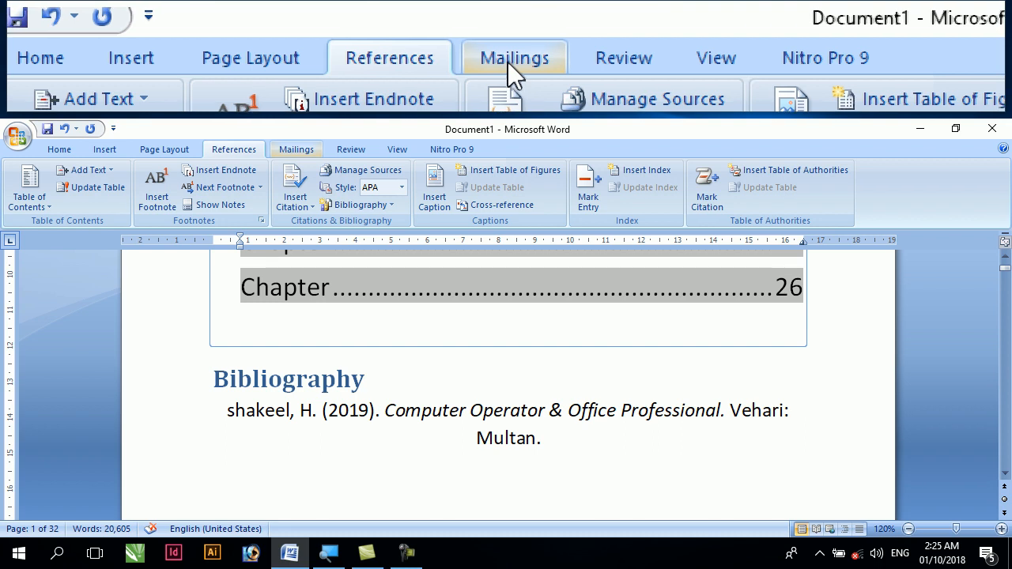
pyautogui.click(296, 149)
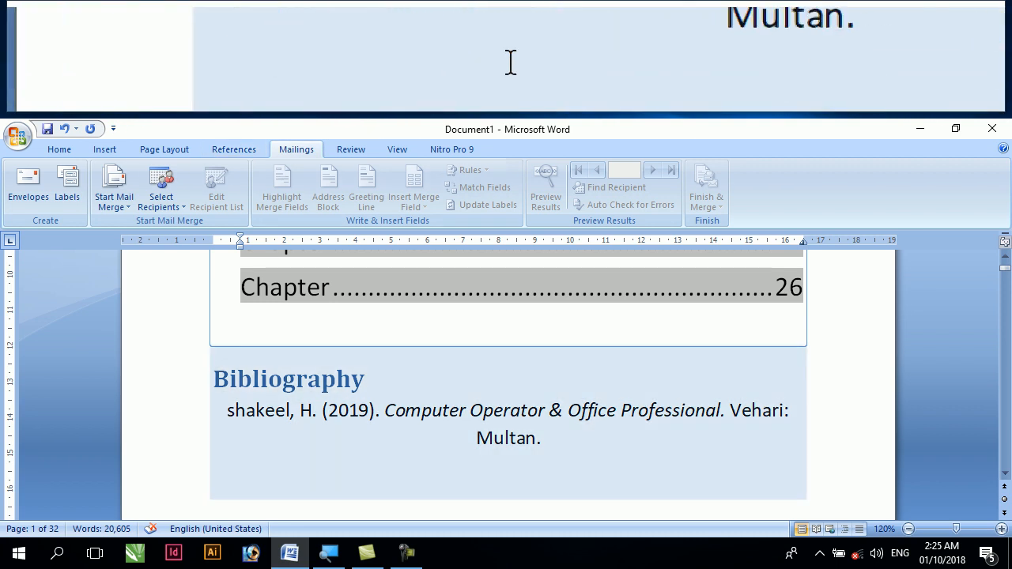
pyautogui.click(387, 464)
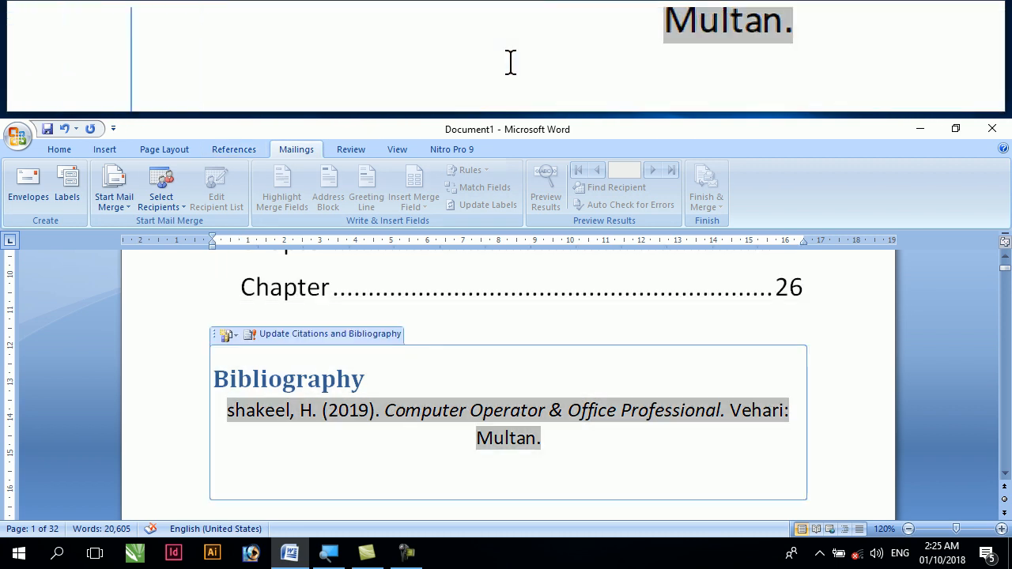
pyautogui.click(406, 552)
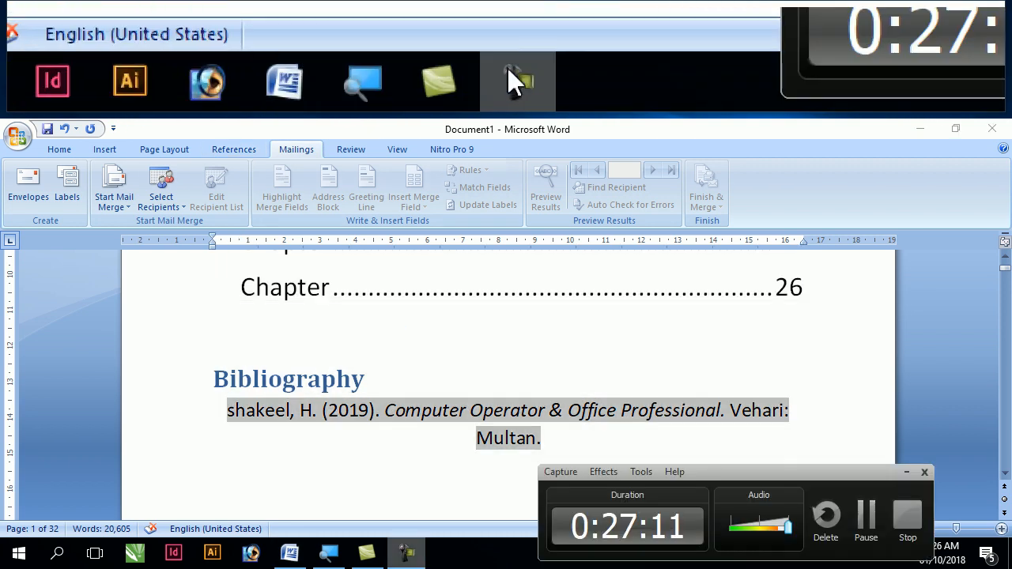